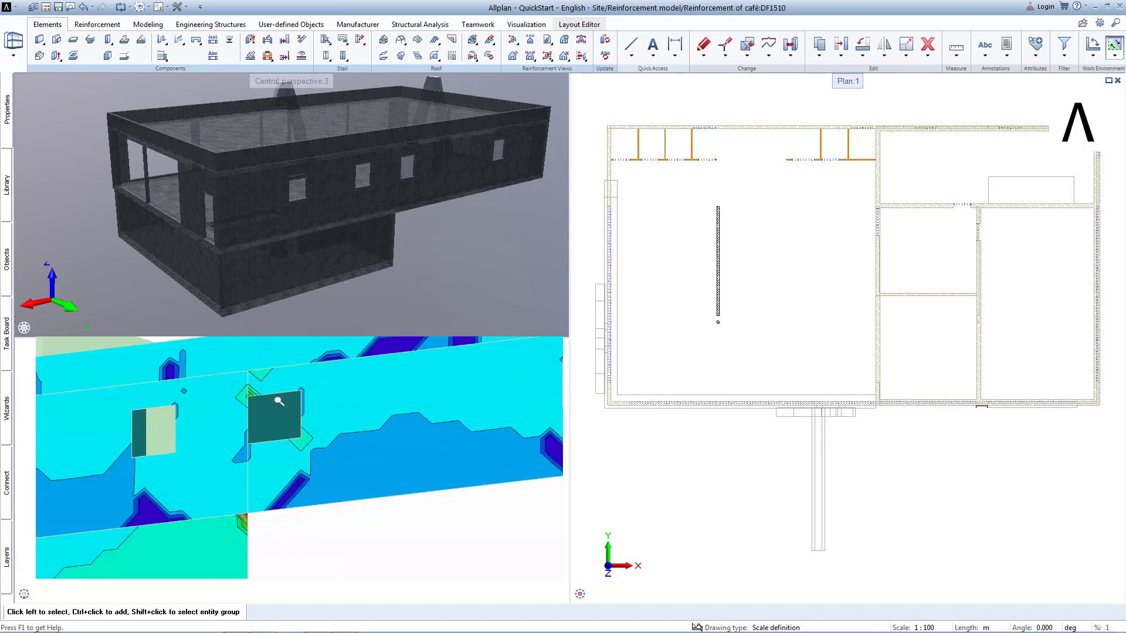
Step: Examine the required reinforcement colour plot around the window openings of the café's long wall
middle_click_drag(271, 395, 408, 420)
scroll(409, 421, "up", 6)
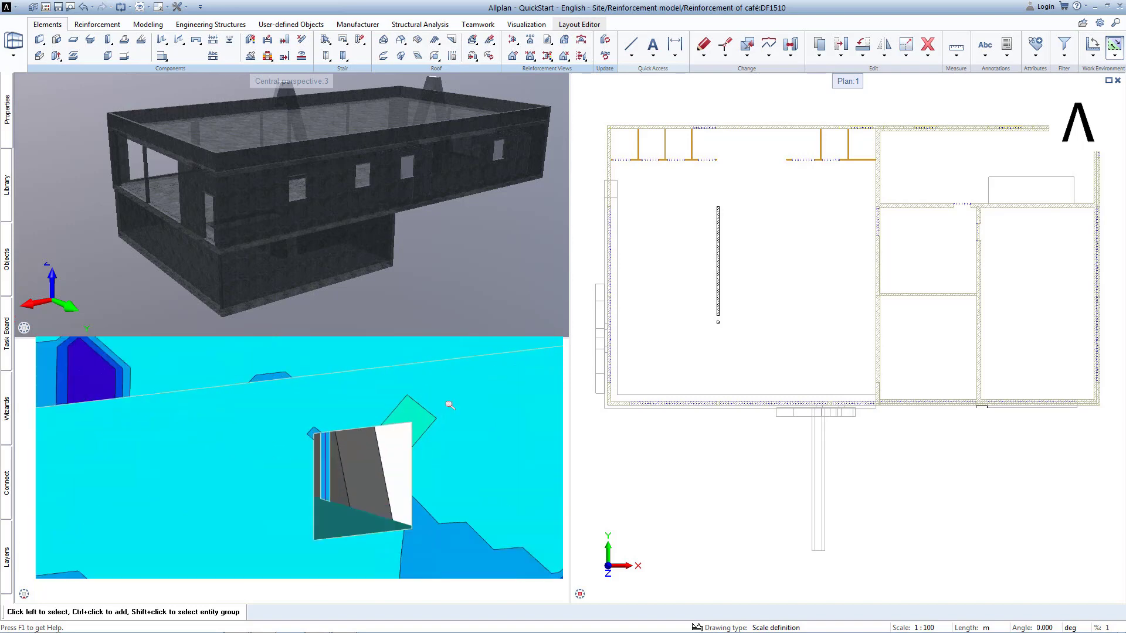
scroll(414, 423, "down", 6)
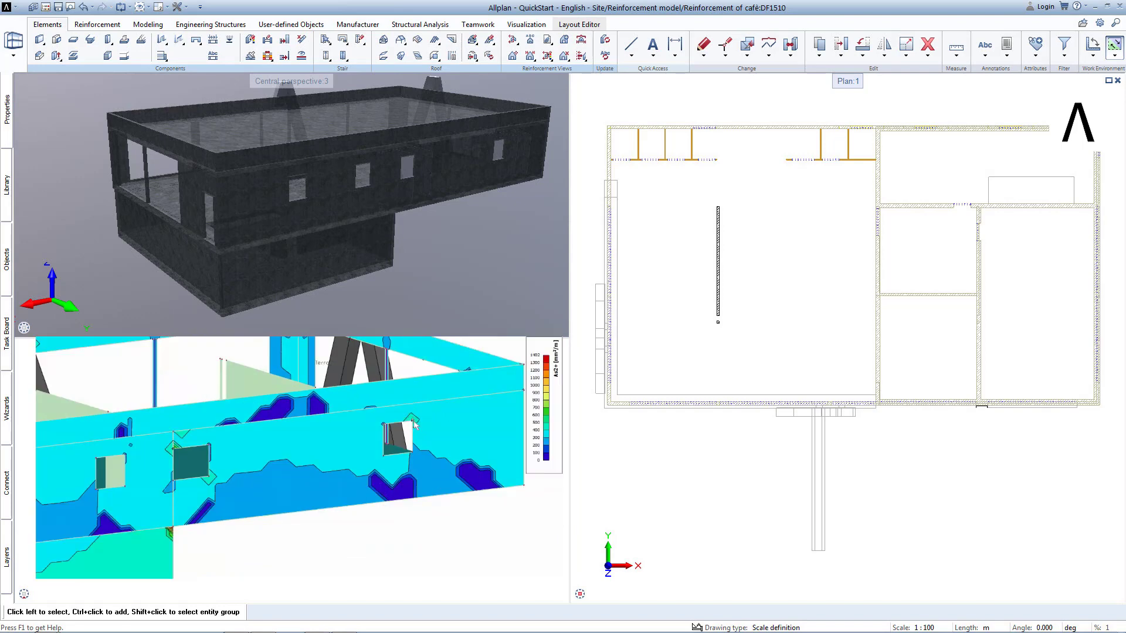
scroll(390, 466, "down", 2)
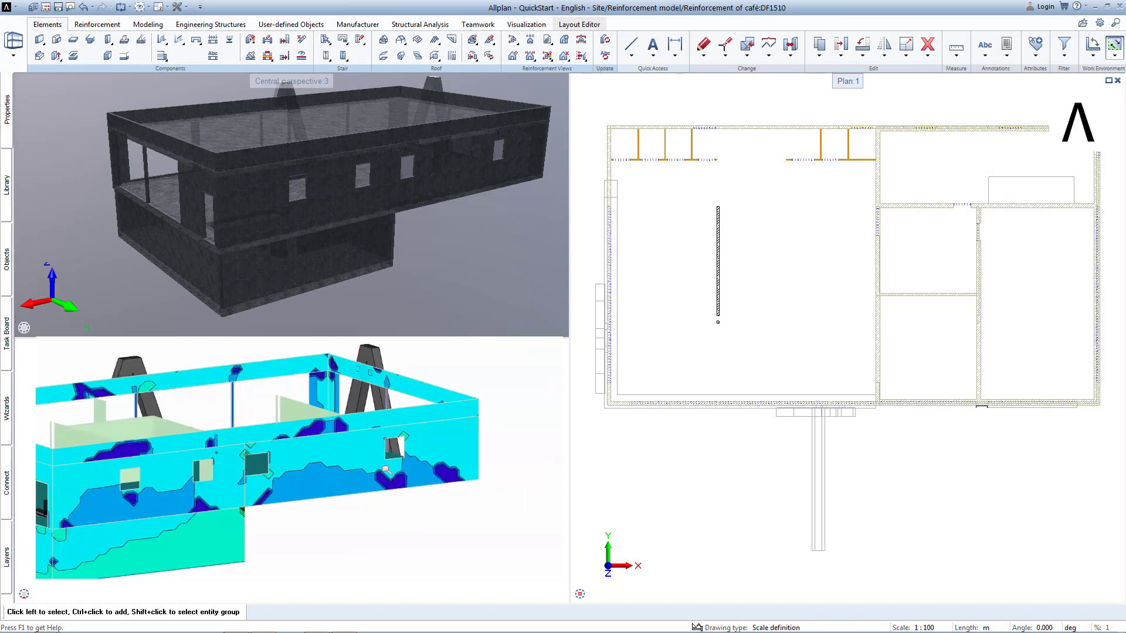
scroll(387, 474, "down", 2)
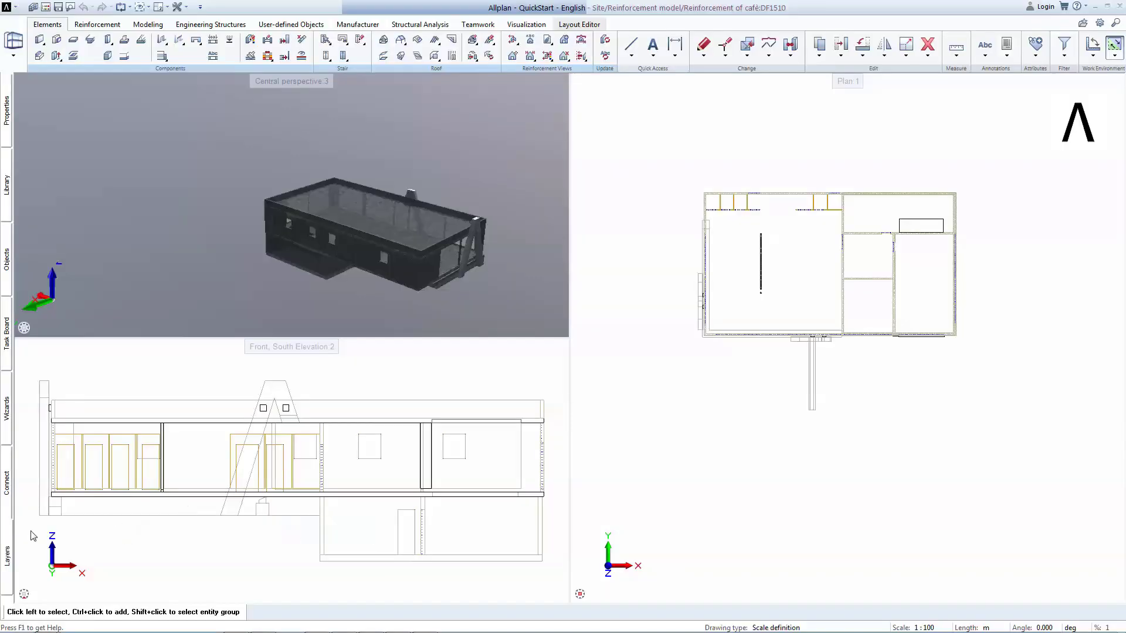
Step: Load the layer favorite "Layers Lesson 12 Engineering.lfa" to set the layer visibility
left_click(8, 553)
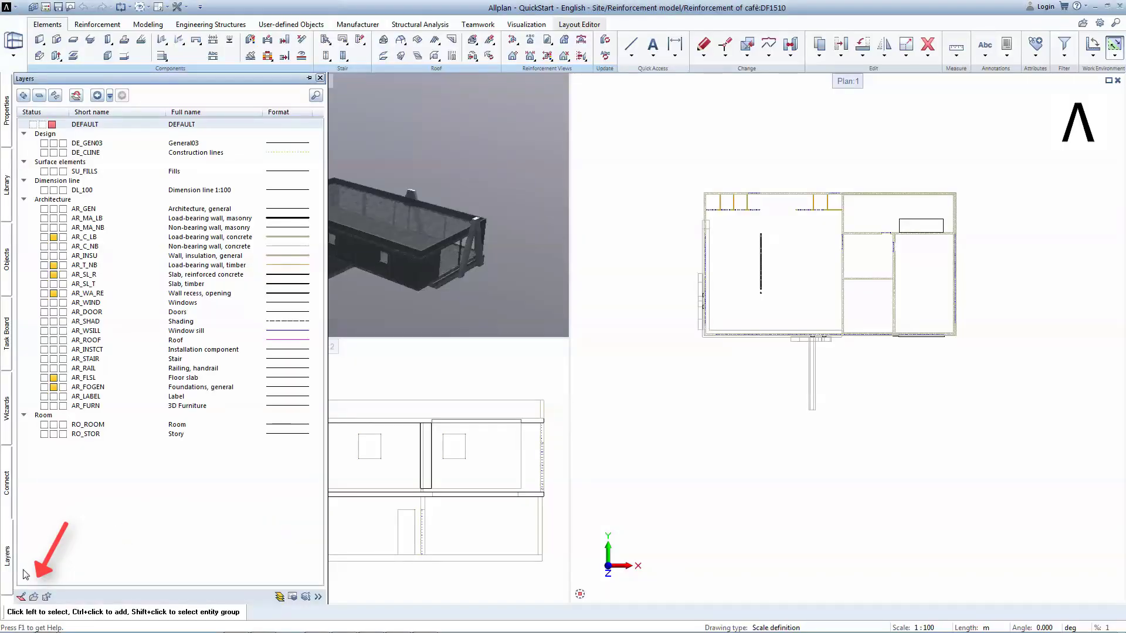
left_click(35, 597)
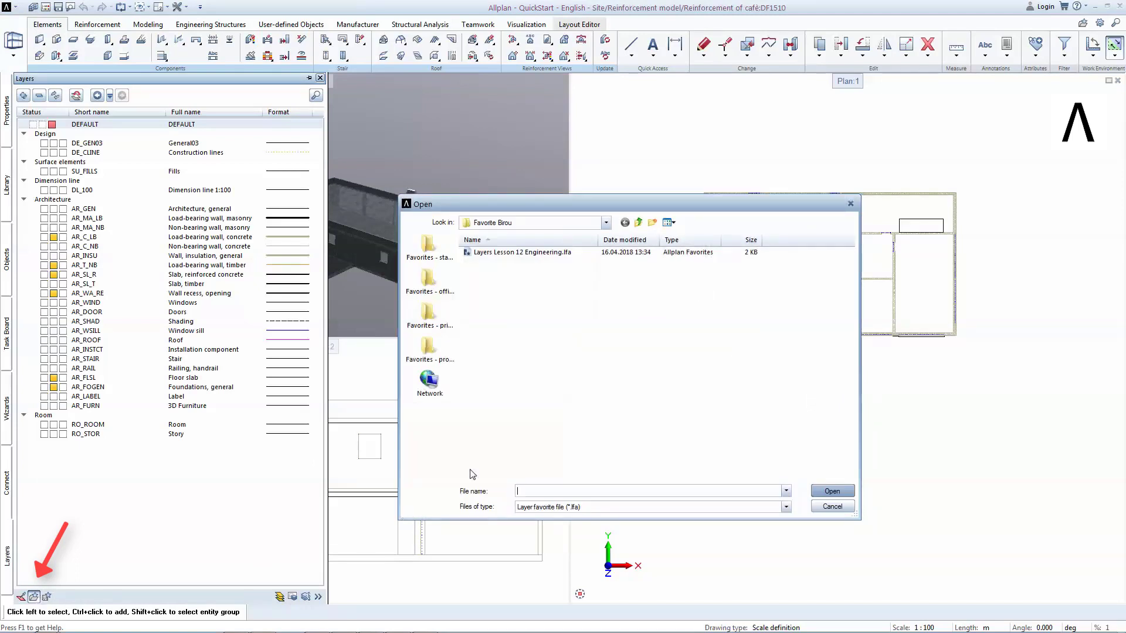
double_click(541, 252)
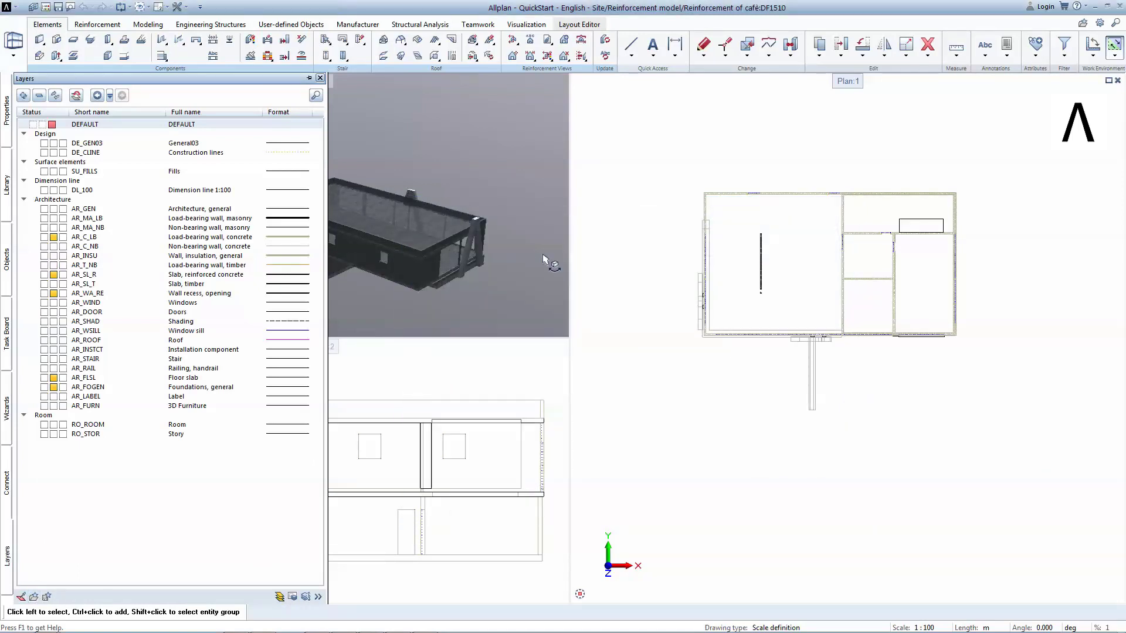
left_click(615, 241)
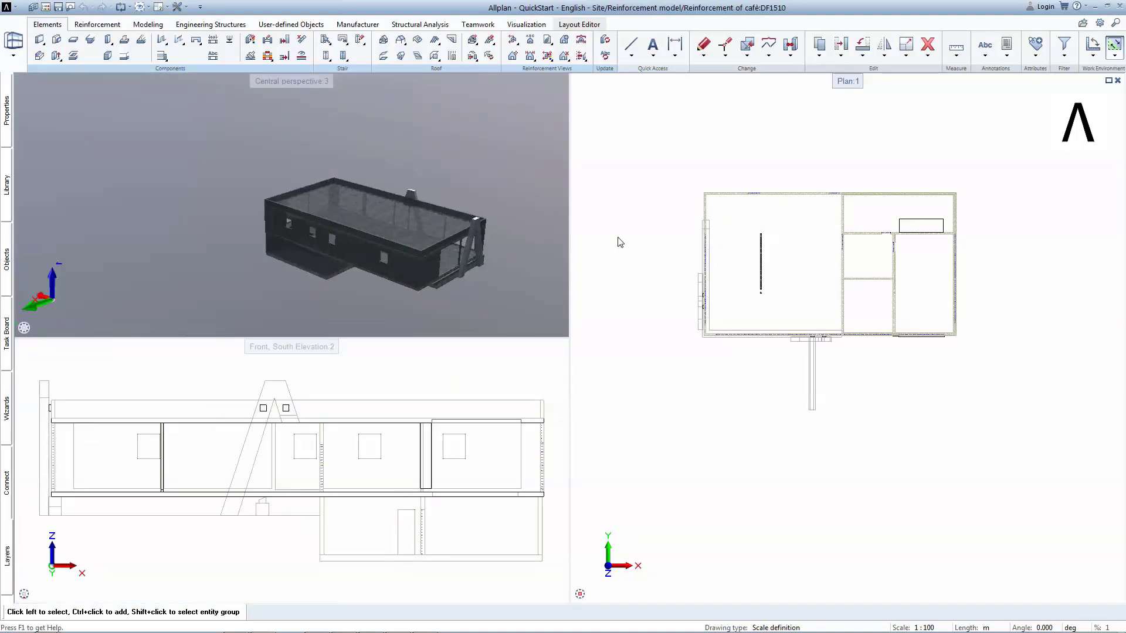
Step: Load the favorite "Lesson 12 Engineering.xml" for the building structure of the QuickStart - English- Lesson 12 project
key("ctrl+o")
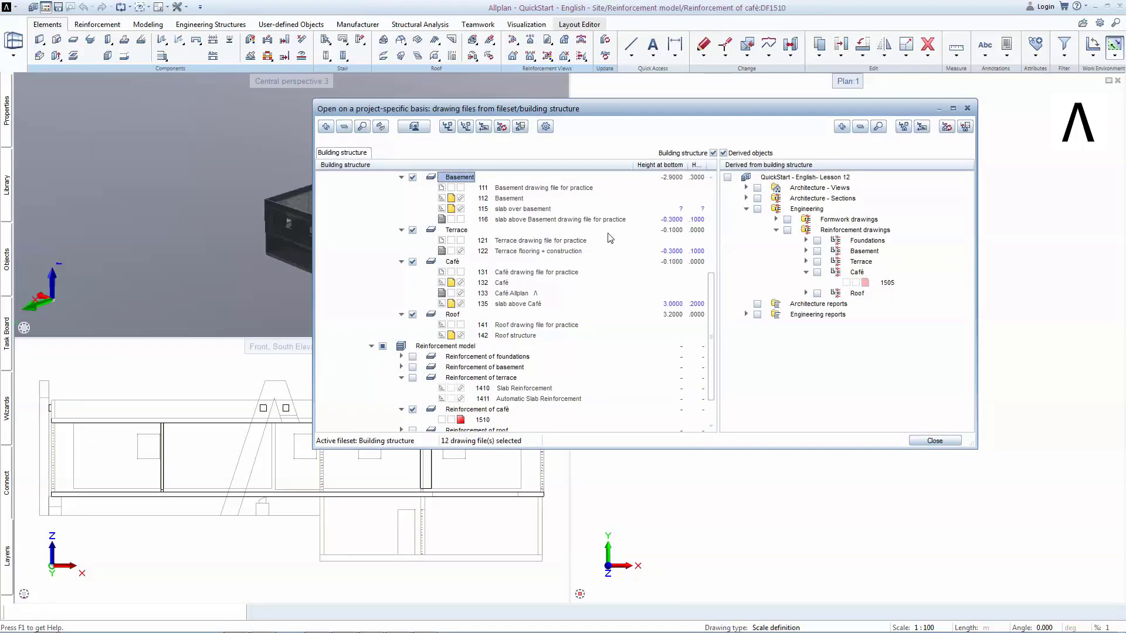
scroll(604, 233, "up", 6)
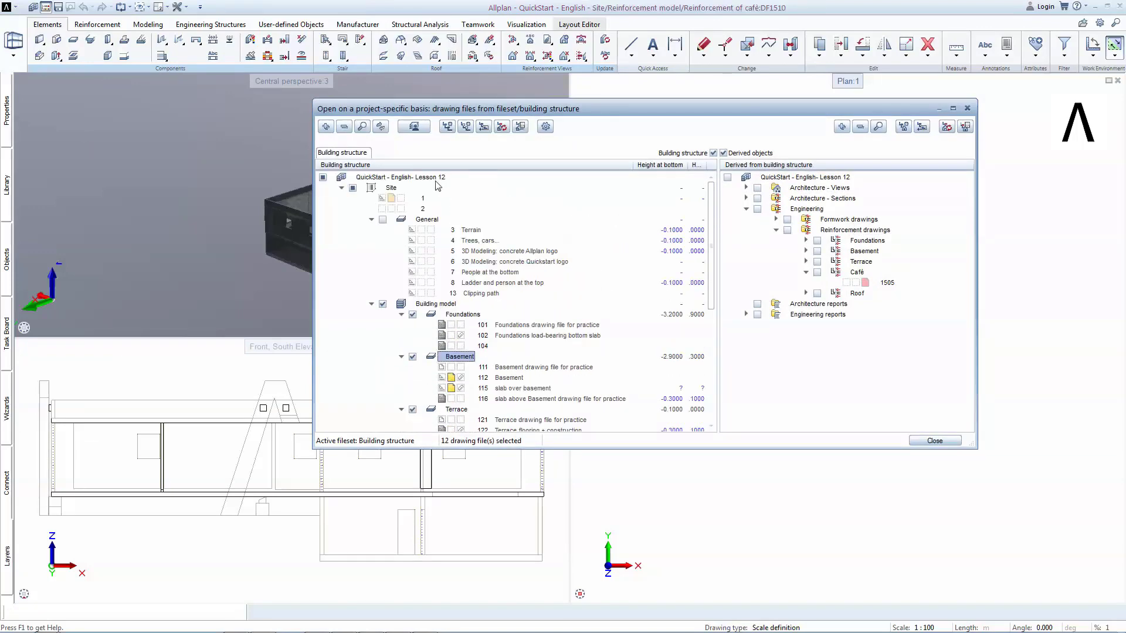
right_click(437, 185)
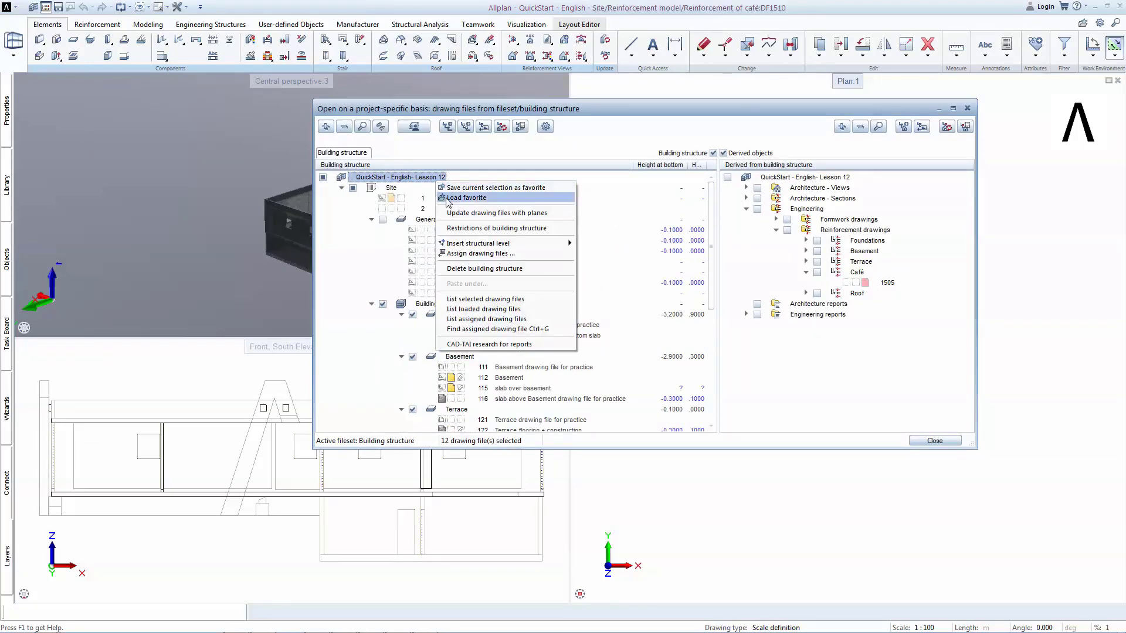
left_click(452, 198)
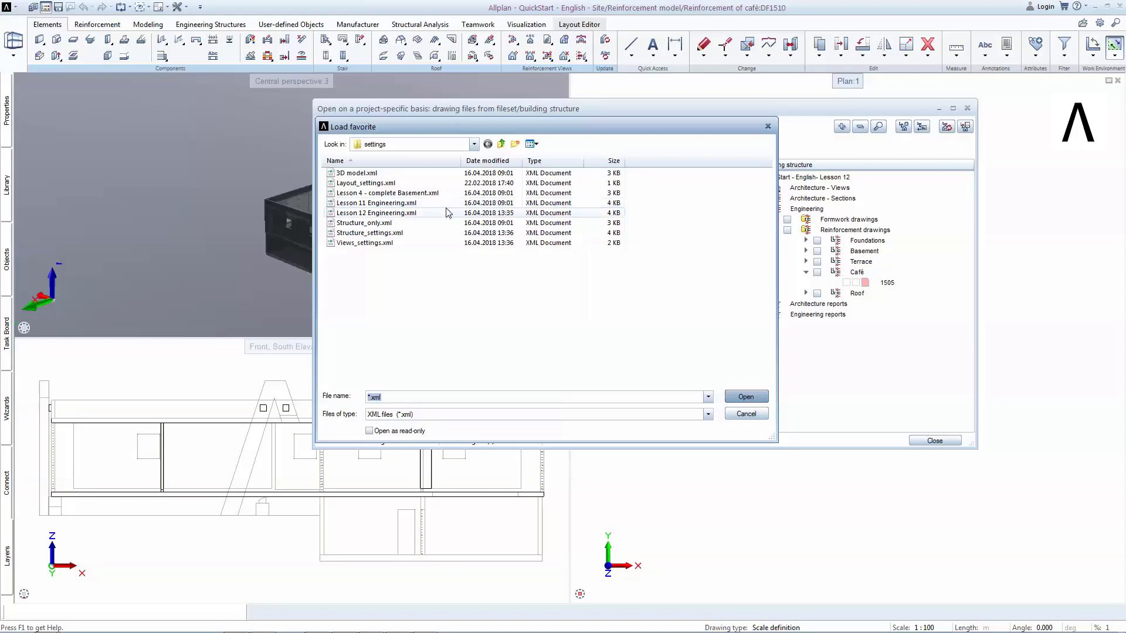
double_click(447, 212)
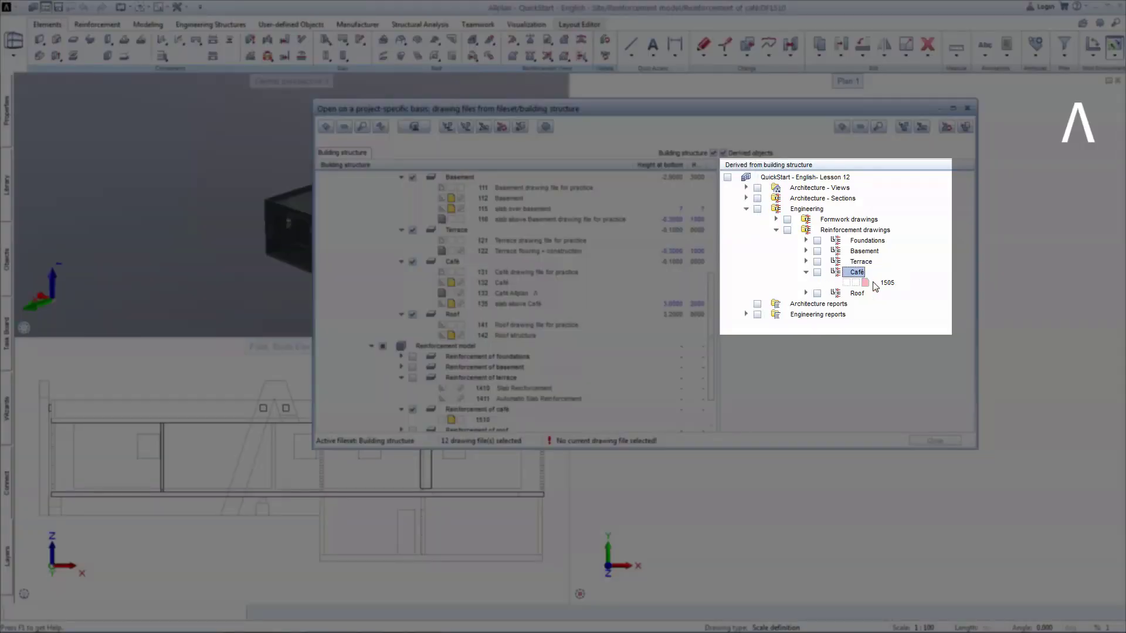
Step: Activate drawing file 1505 under the Café reinforcement drawings and name it "Walls Detailing"
left_click(816, 272)
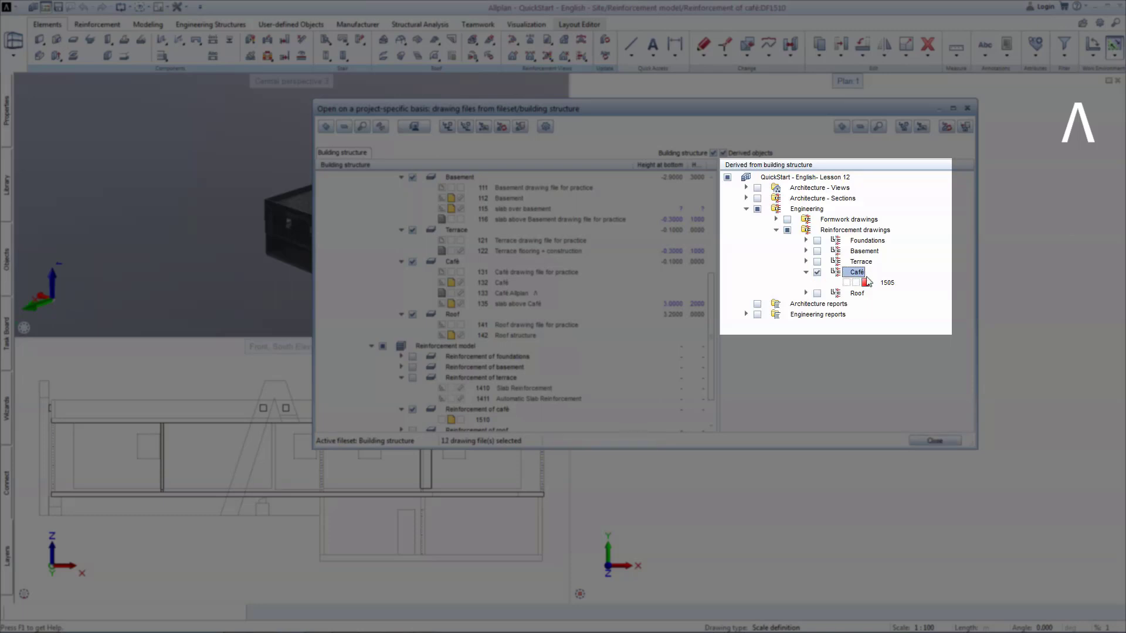
left_click(891, 283)
type("ing")
key("Return")
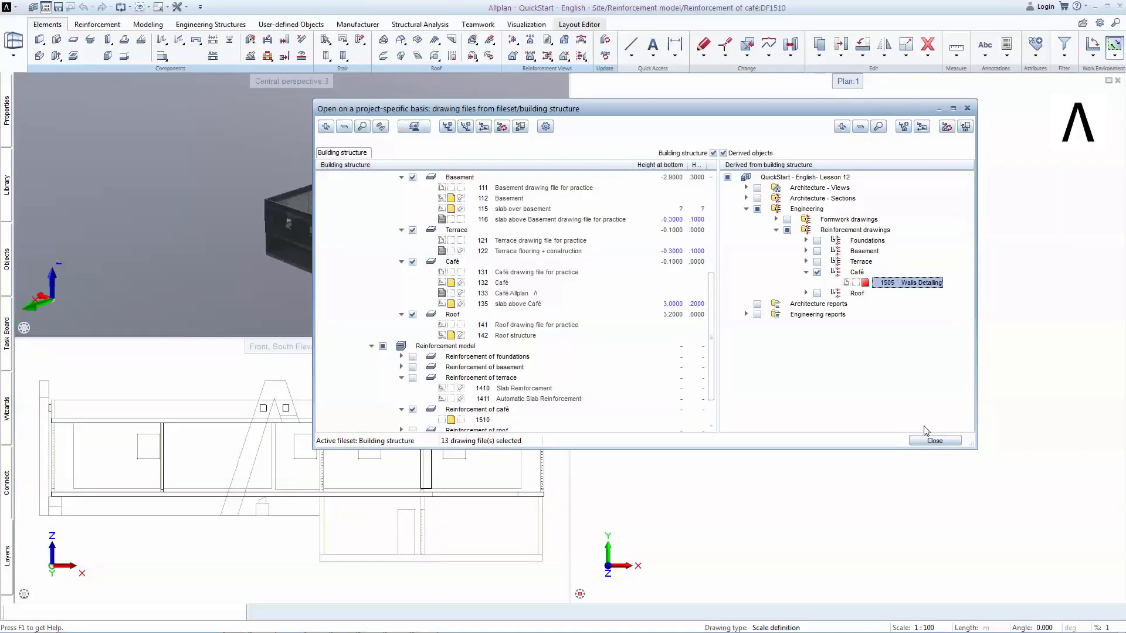
Step: Finish the drawing file selection and set the drawing scale to 1:50
left_click(933, 440)
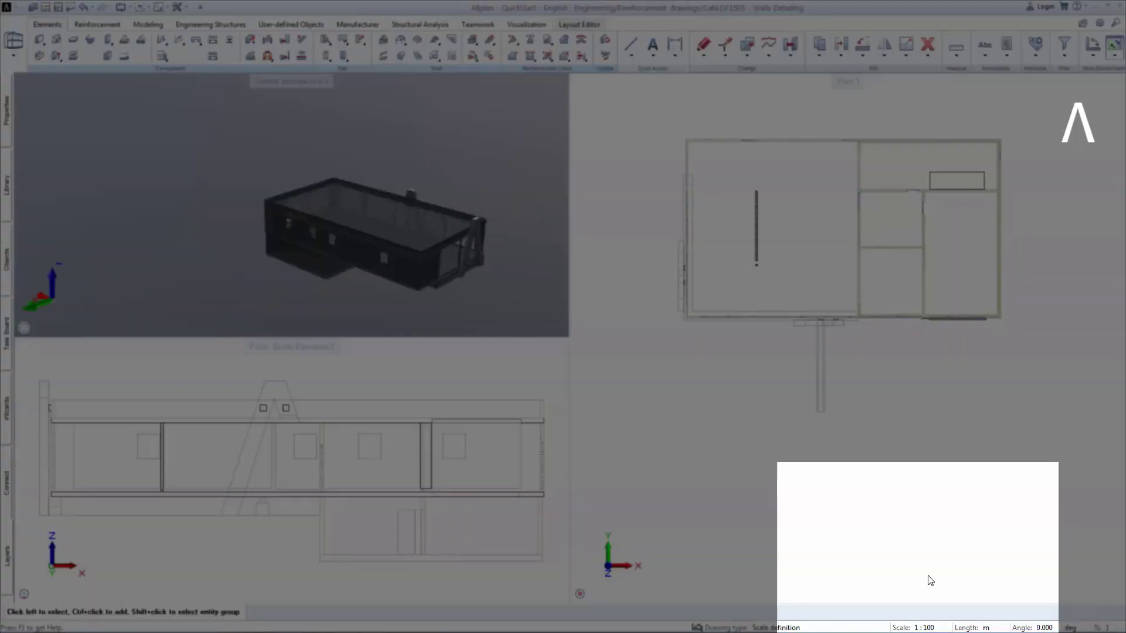
left_click(932, 627)
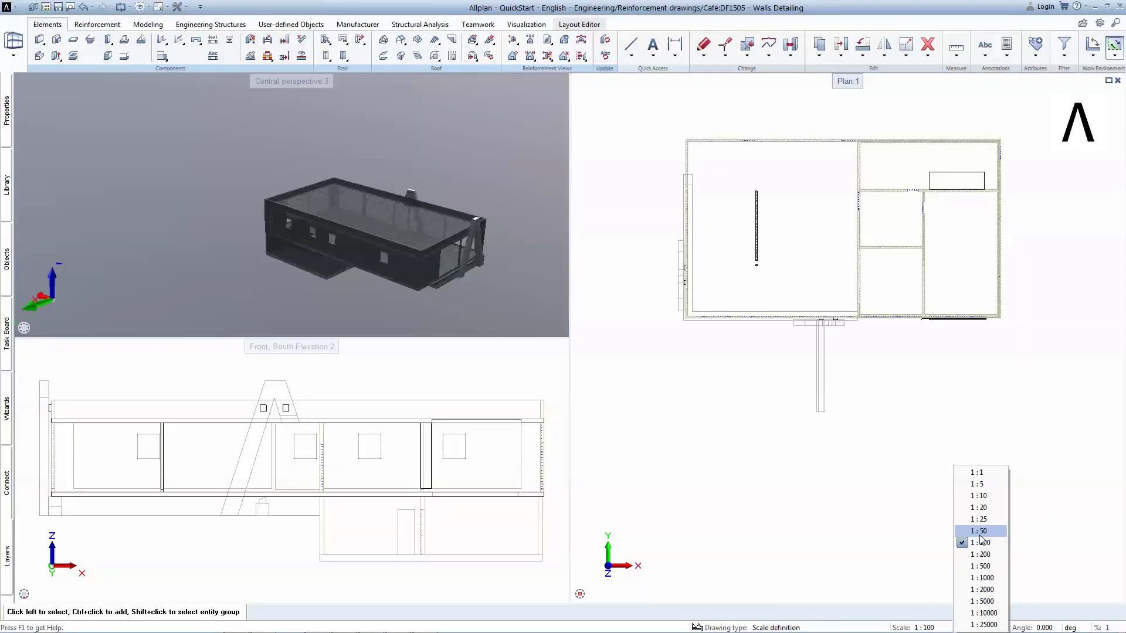
left_click(979, 532)
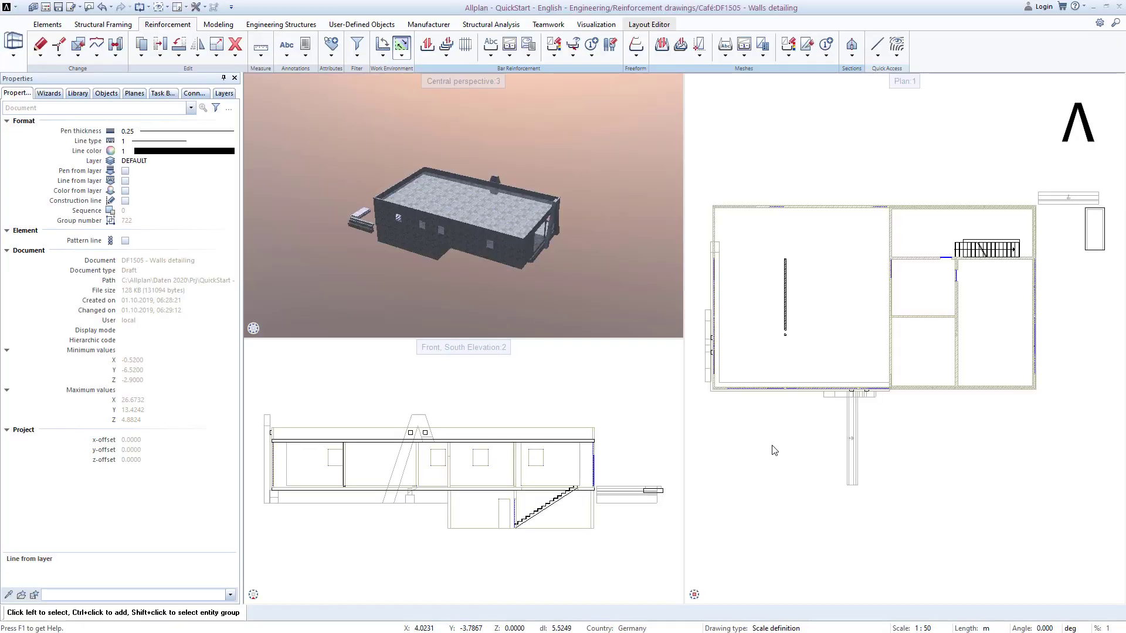
Step: Create clipping path 1 around the upper exterior wall in plan, from corner to corner, looking inward at the wall
left_click(851, 47)
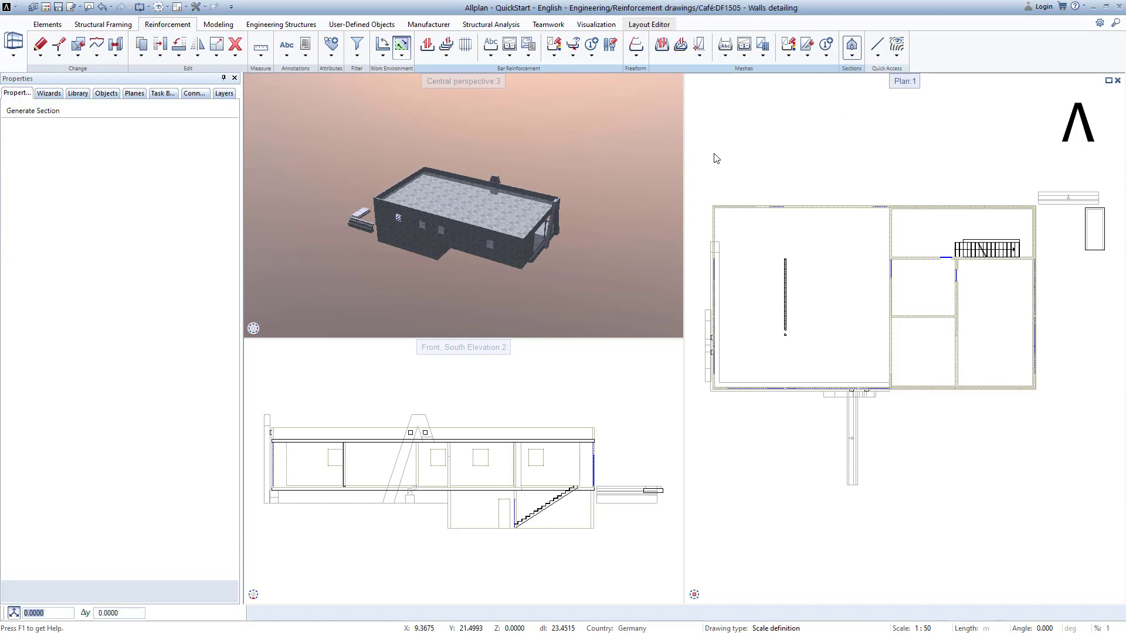
scroll(709, 203, "up", 7)
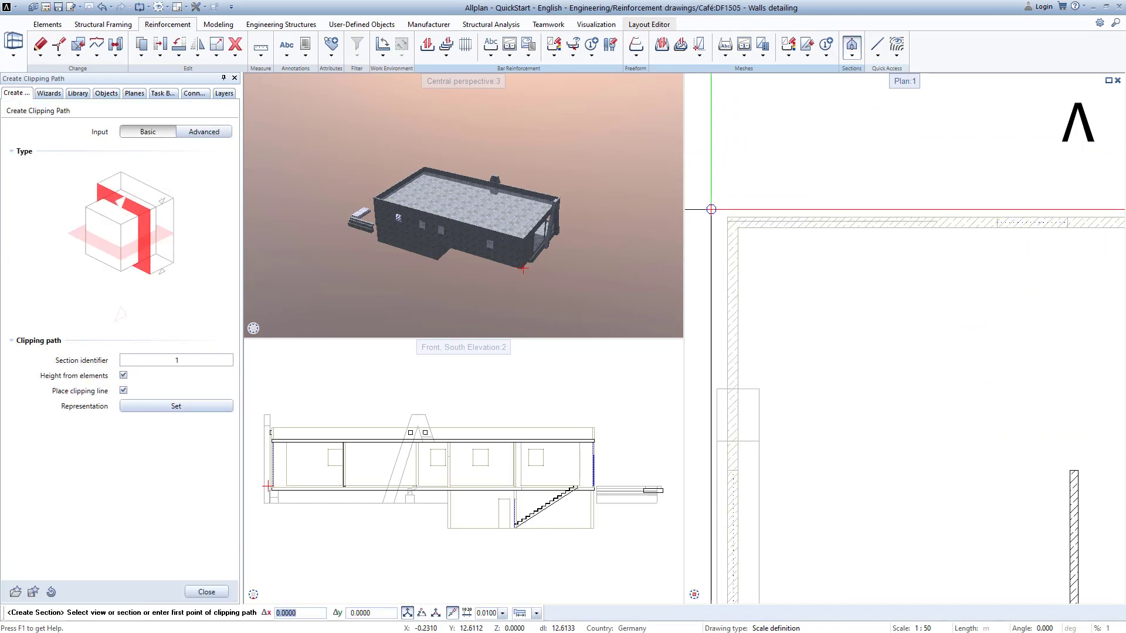
left_click(711, 209)
scroll(837, 236, "down", 7)
middle_click_drag(940, 258, 698, 243)
scroll(932, 234, "up", 8)
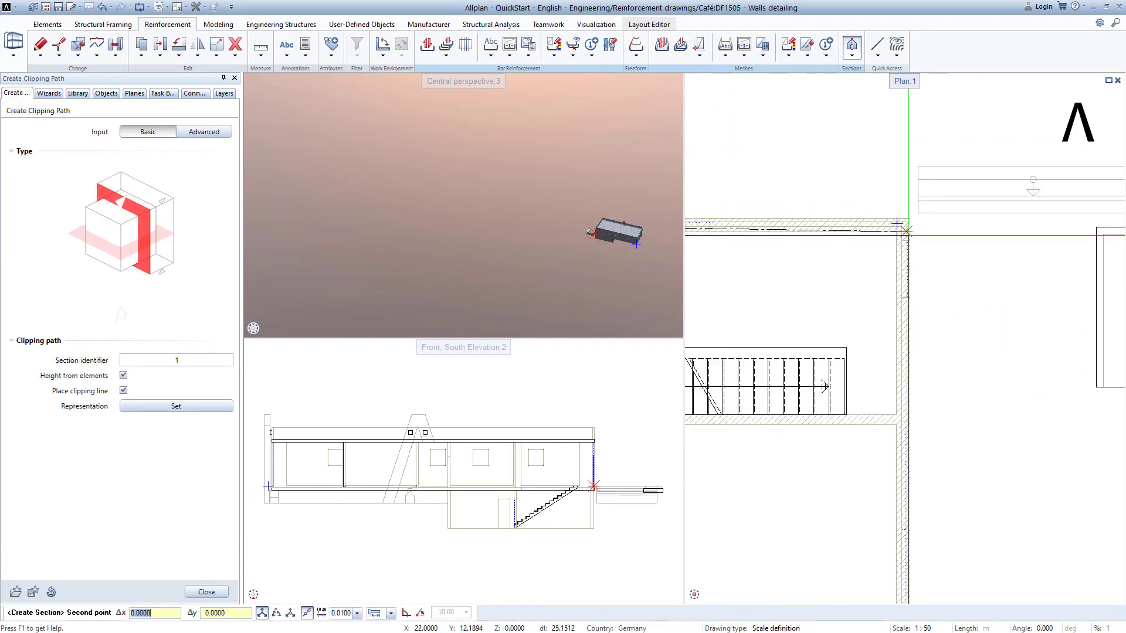
left_click(975, 252)
key("Escape")
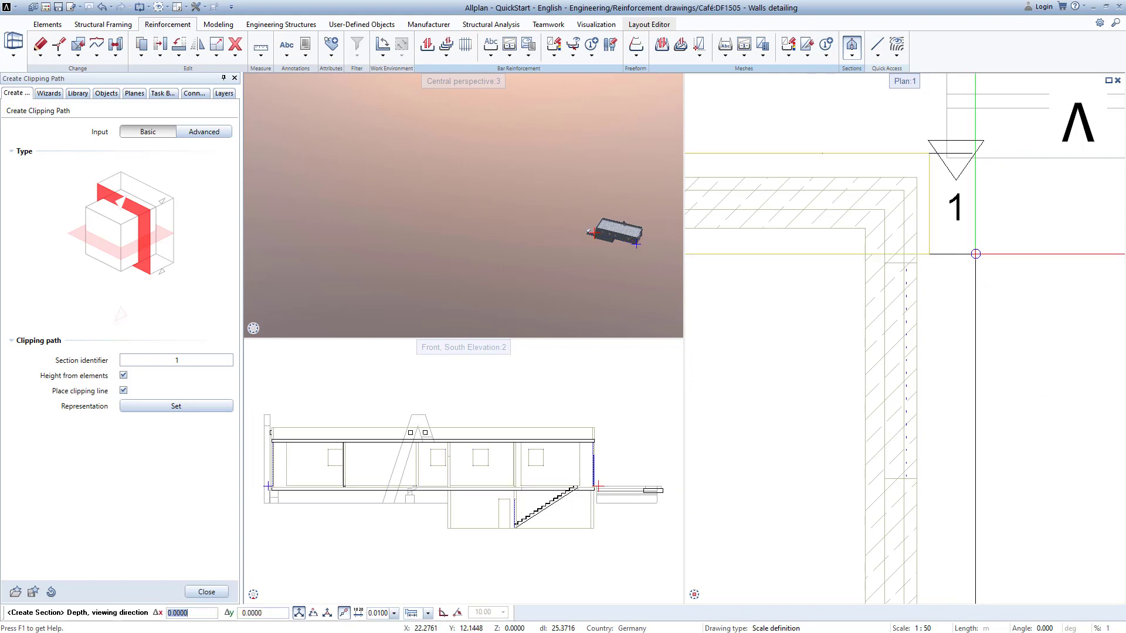
scroll(975, 253, "down", 2)
left_click(981, 295)
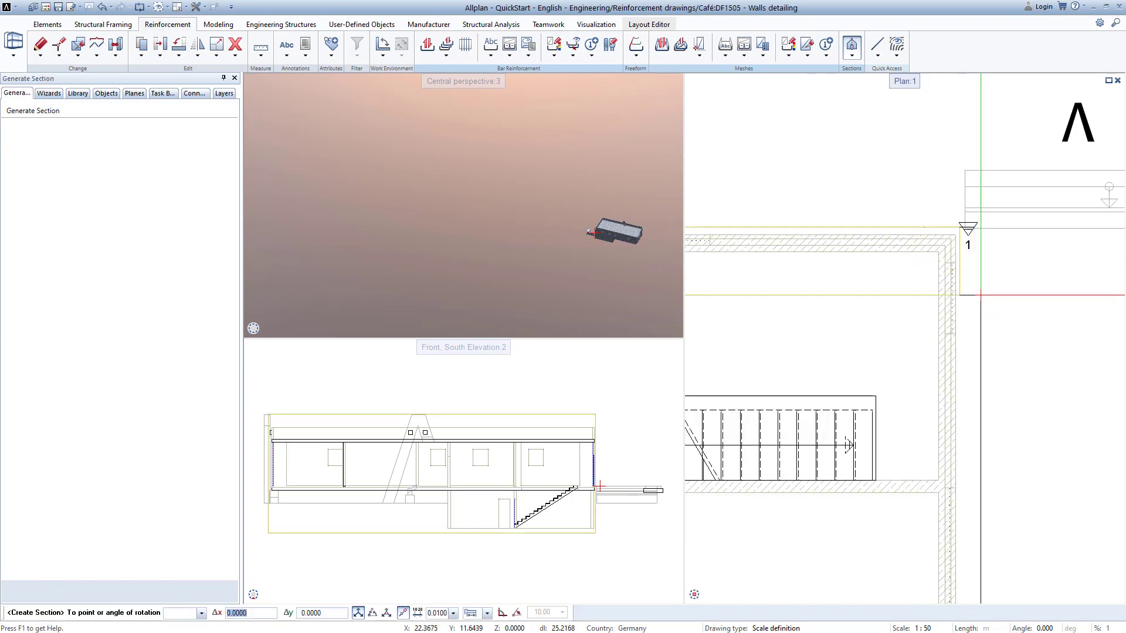
Step: Place Section 1-1 below the floor plan with a rotation angle of 0
scroll(1020, 252, "down", 5)
scroll(912, 382, "up", 1)
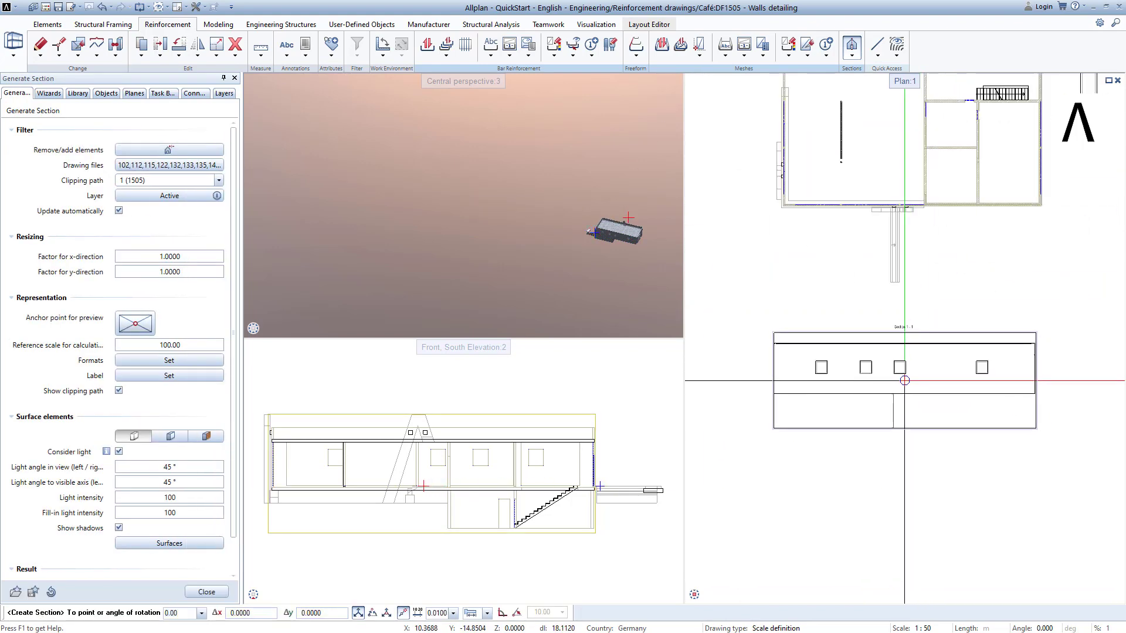
left_click(904, 381)
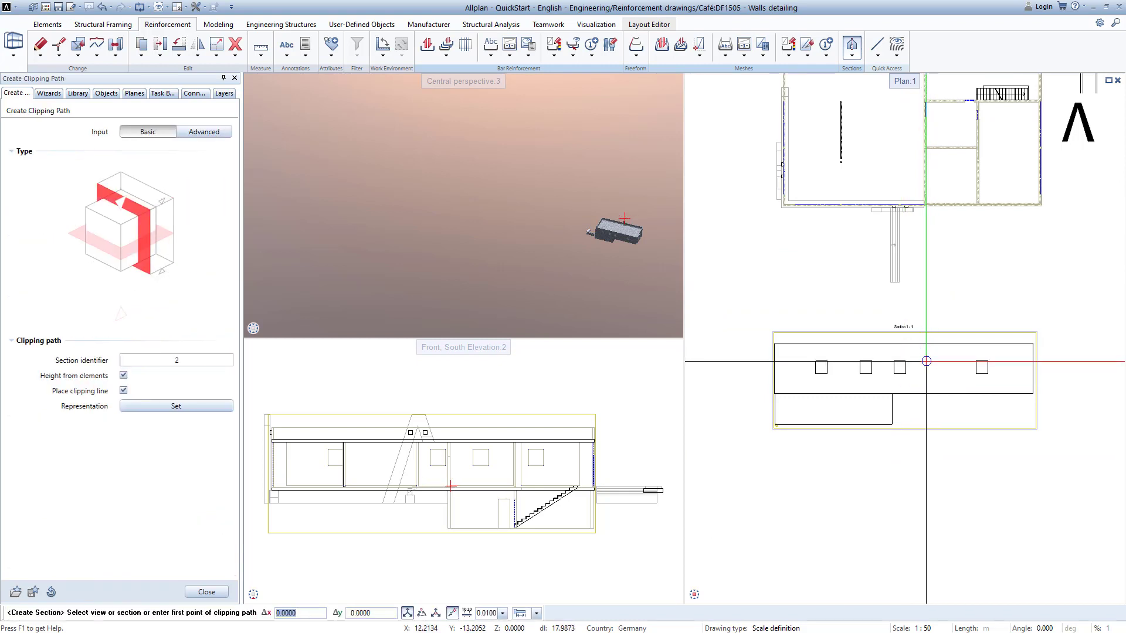
Step: Create clipping path 2 vertically just outside the plan's left exterior wall, with its depth and viewing direction toward the building
scroll(925, 362, "down", 3)
scroll(881, 233, "up", 1)
scroll(780, 128, "up", 5)
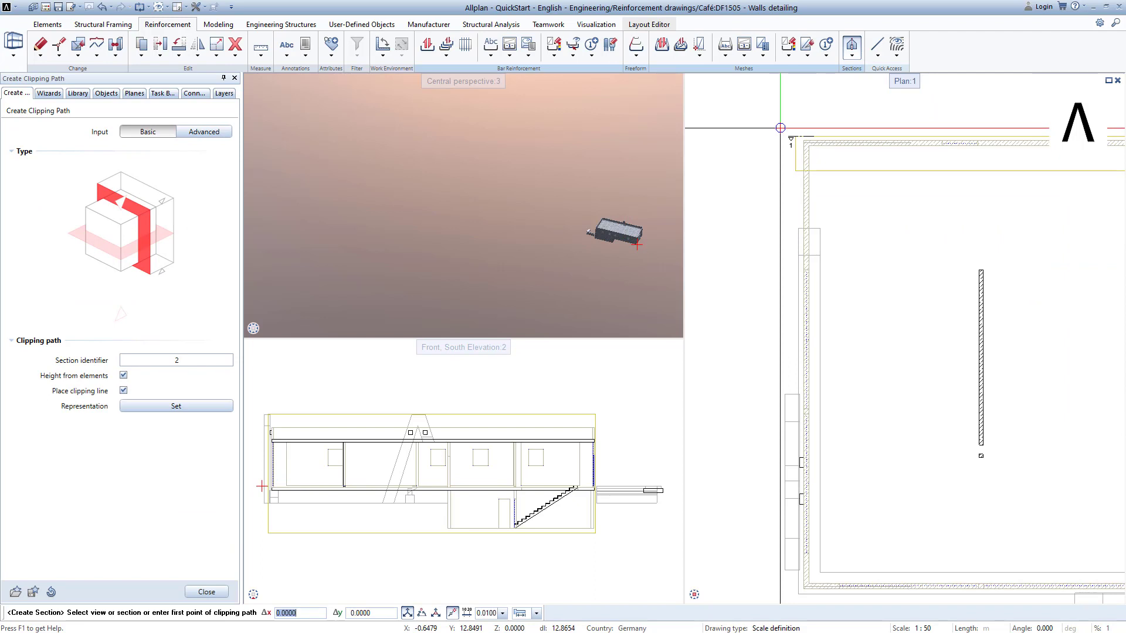
left_click(780, 128)
scroll(779, 160, "down", 3)
scroll(777, 333, "up", 2)
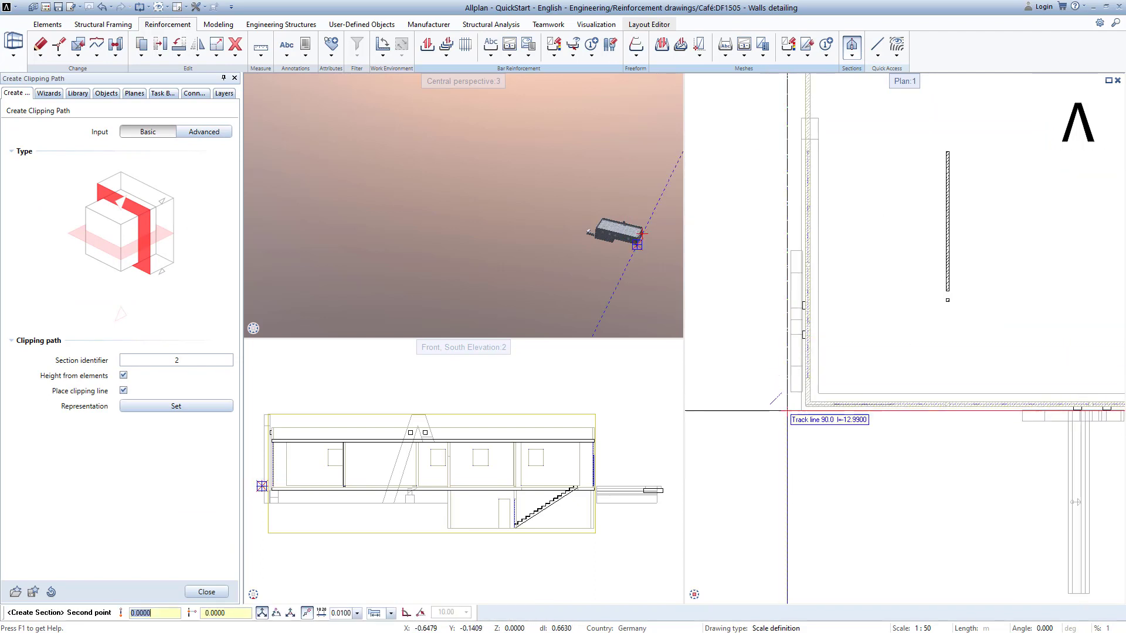
left_click(788, 421)
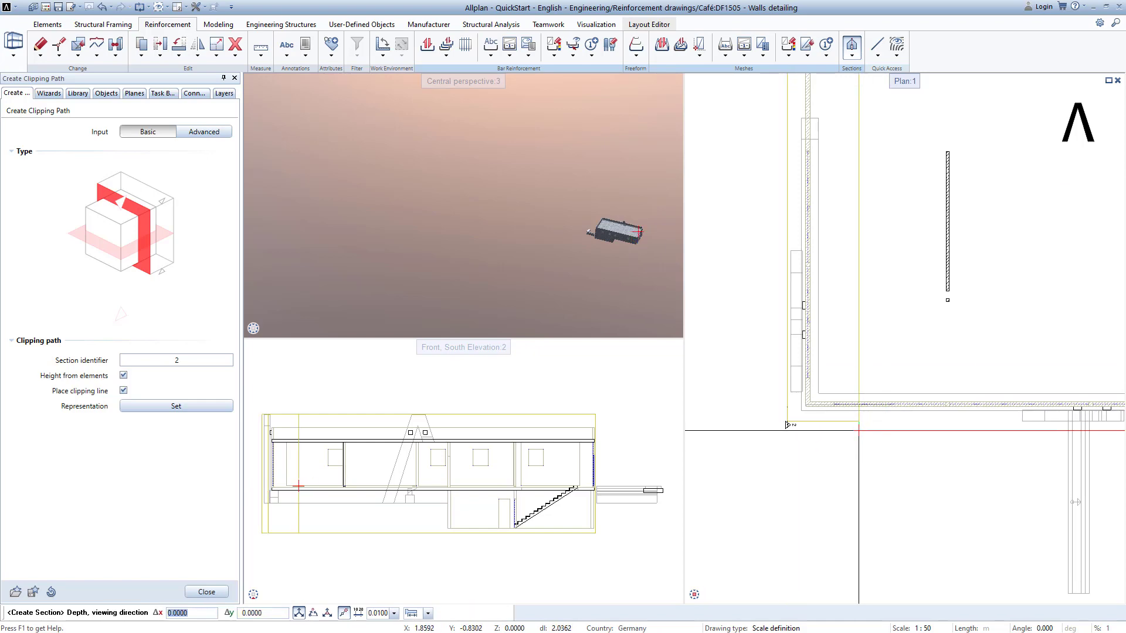
left_click(859, 431)
left_click(859, 431)
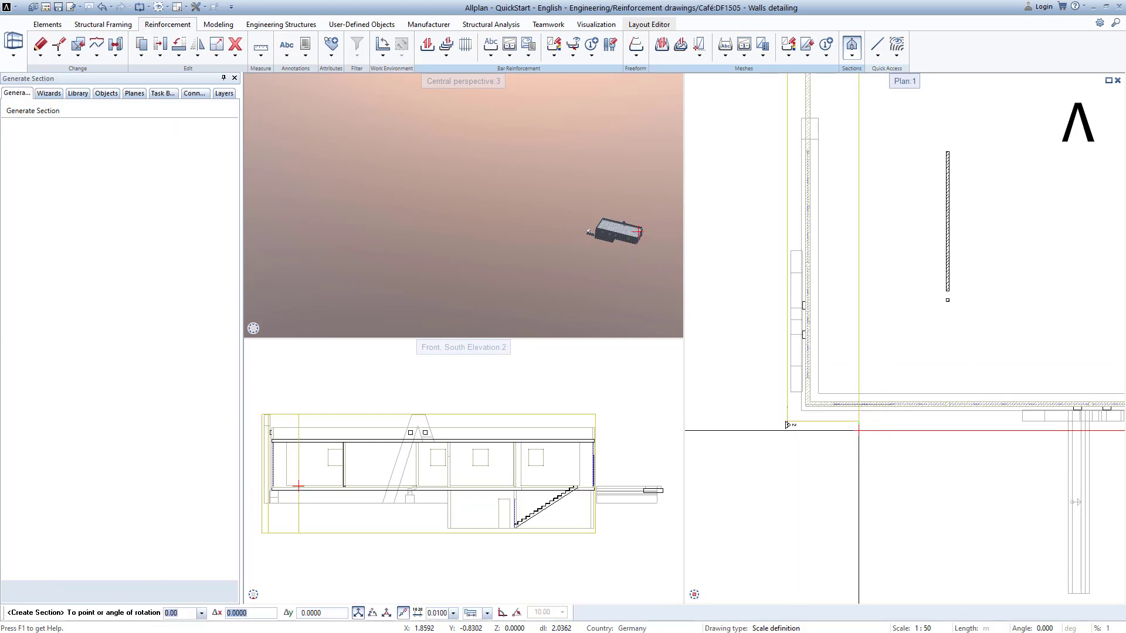
Step: Place Section 2-2 below Section 1-1 with a rotation angle of 0
scroll(853, 299, "down", 4)
scroll(877, 431, "up", 3)
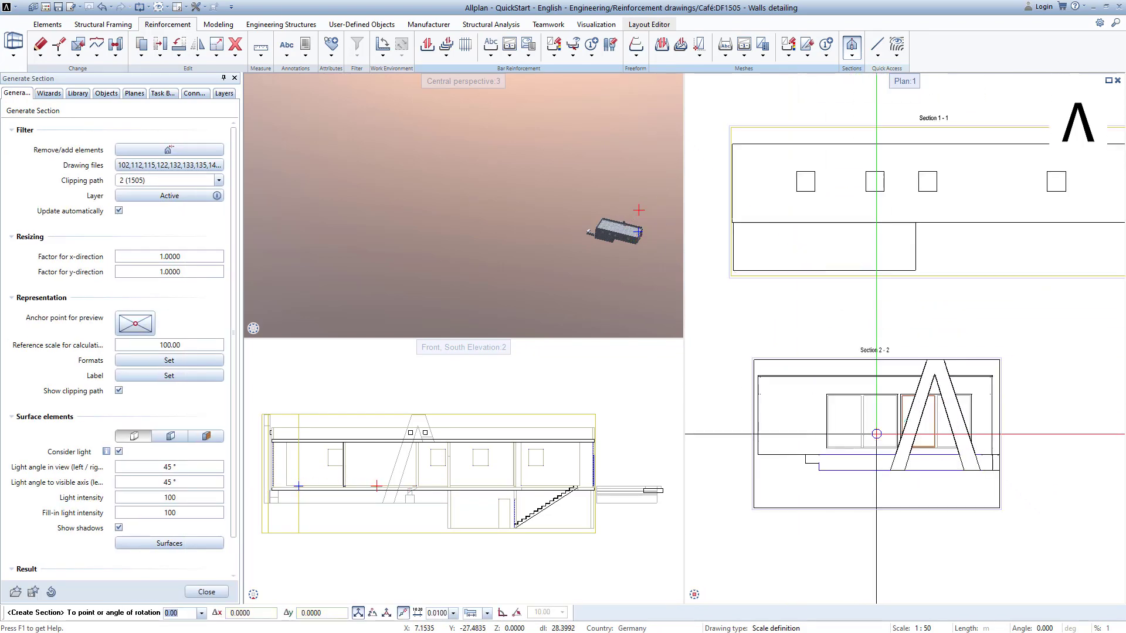
left_click(856, 436)
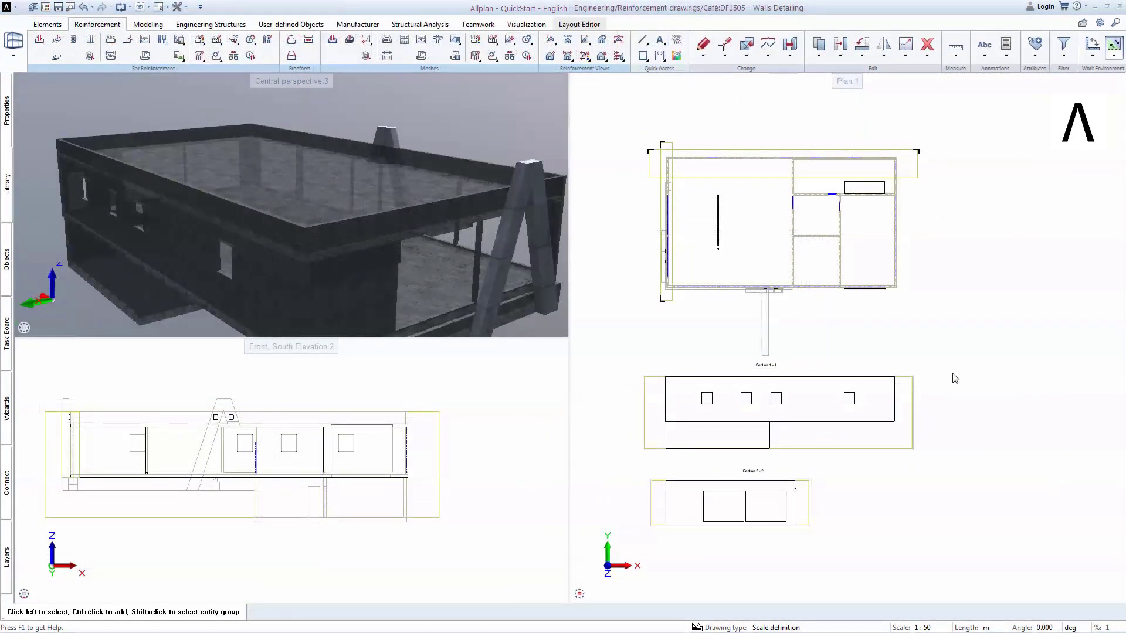
Step: Pin the palettes open and browse the library to Default > PythonParts > Engineering
left_click(9, 89)
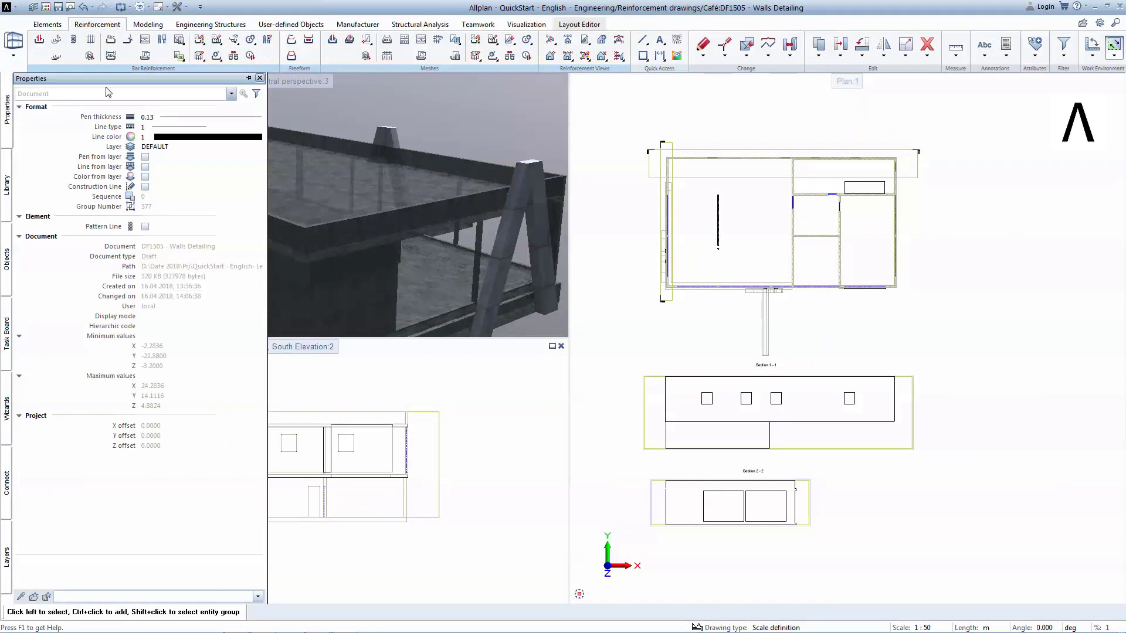
left_click(250, 79)
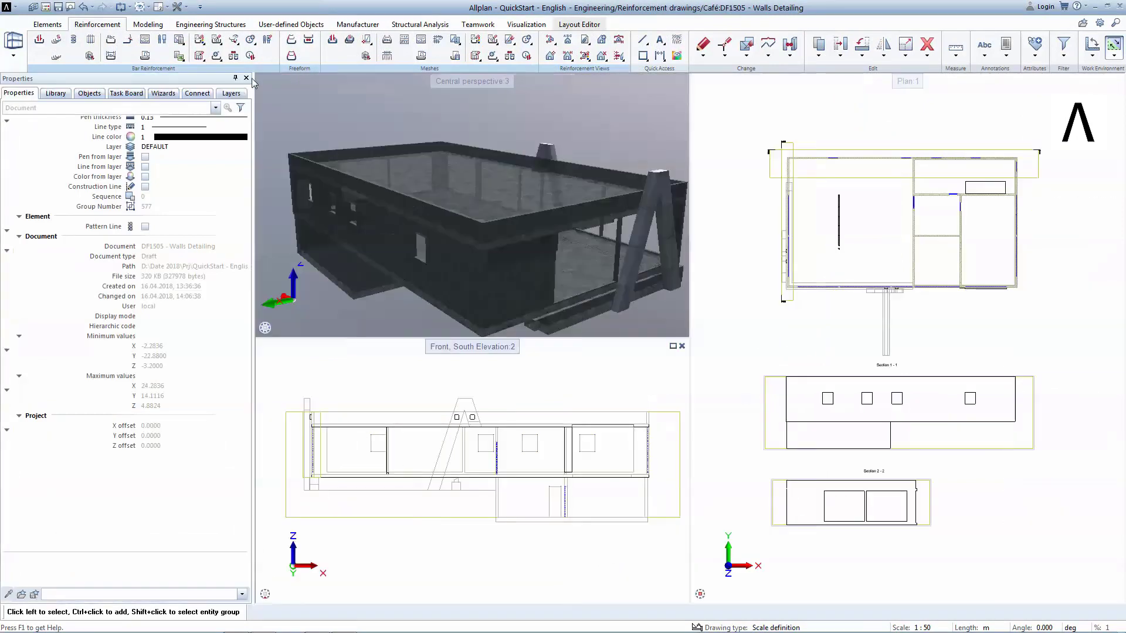
left_click(66, 95)
left_click(70, 165)
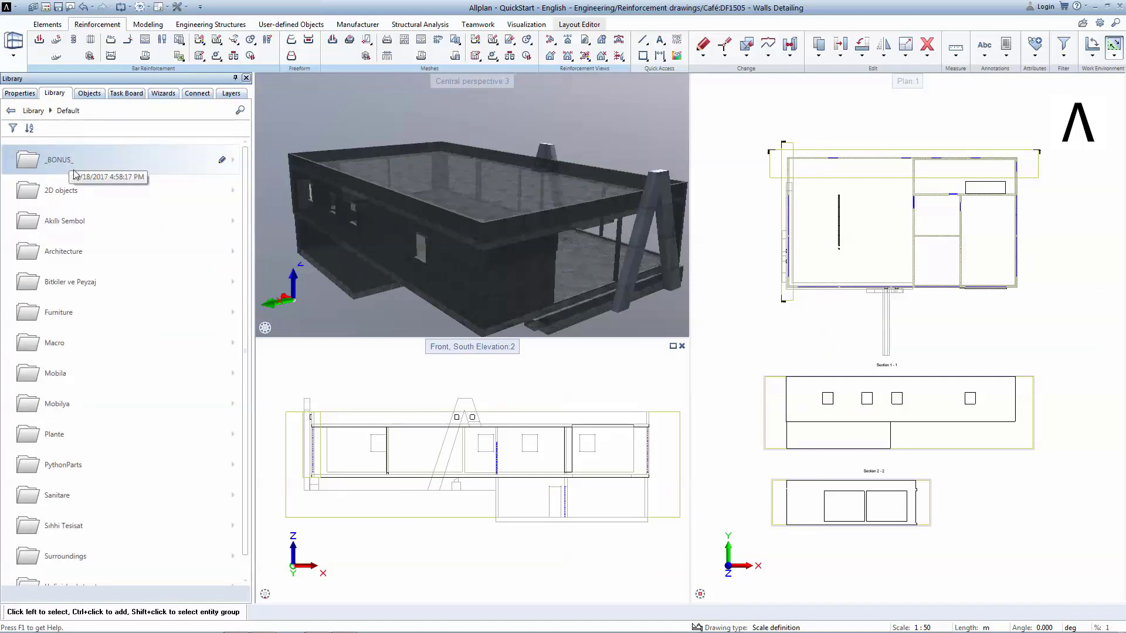
left_click(87, 459)
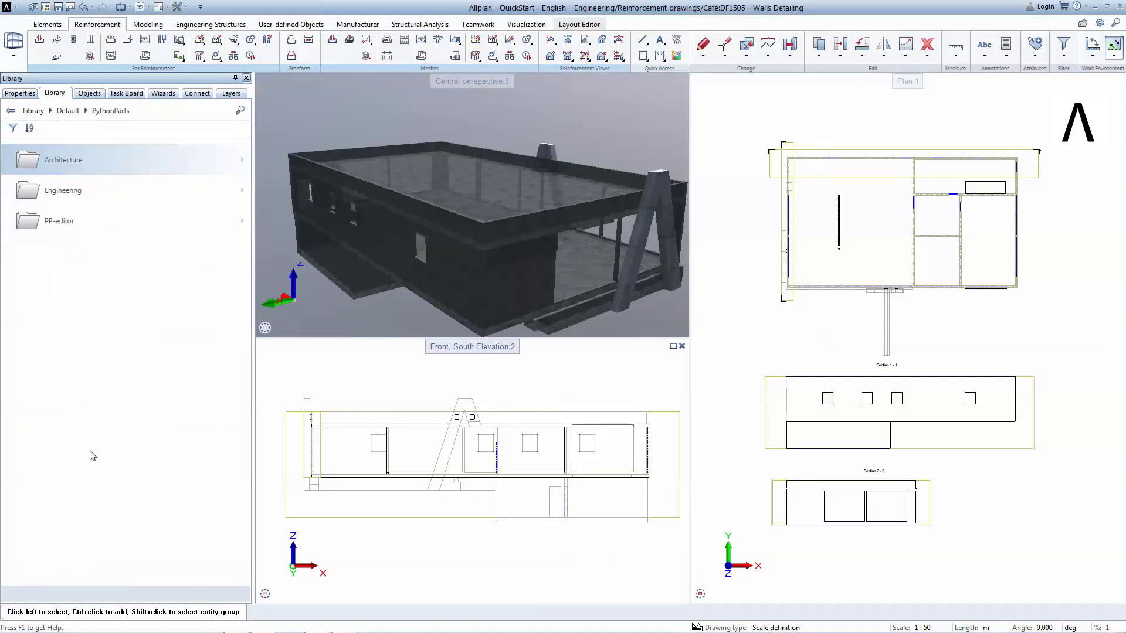
left_click(88, 198)
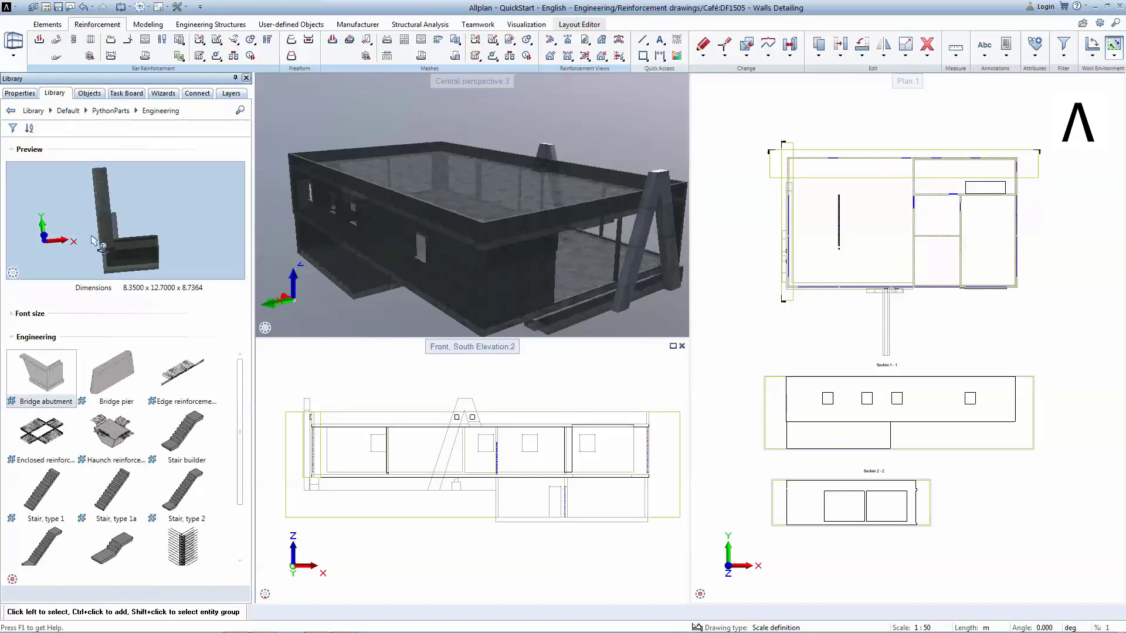
Step: Start the Wall corner, type 1 PythonPart and load the project favorite wallcorner1.pyv
scroll(140, 405, "down", 1)
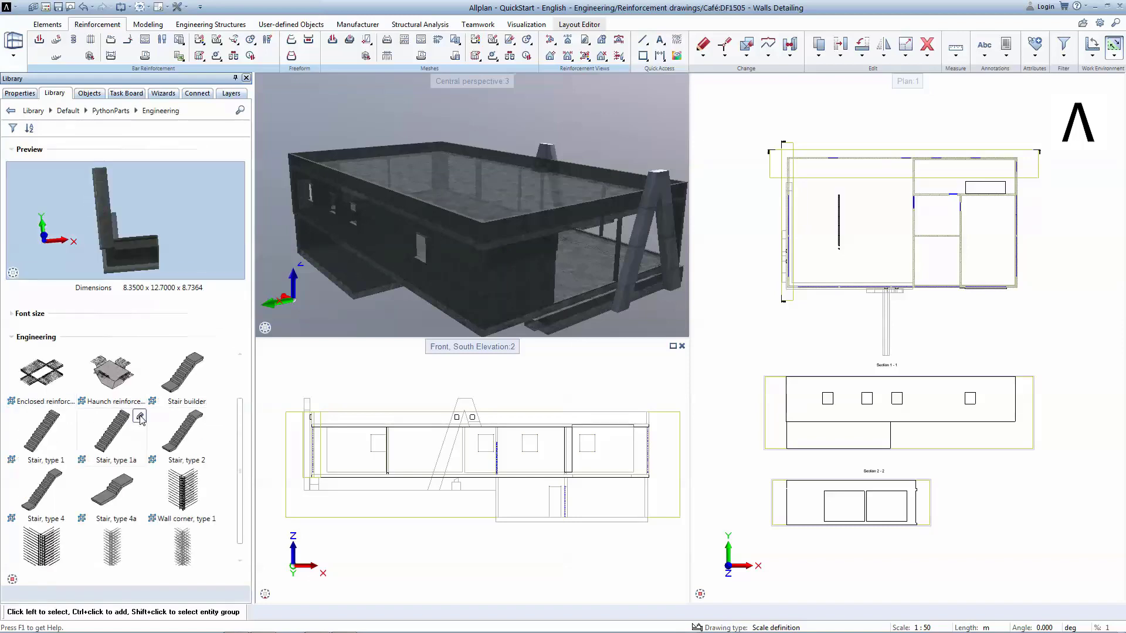
left_click(182, 494)
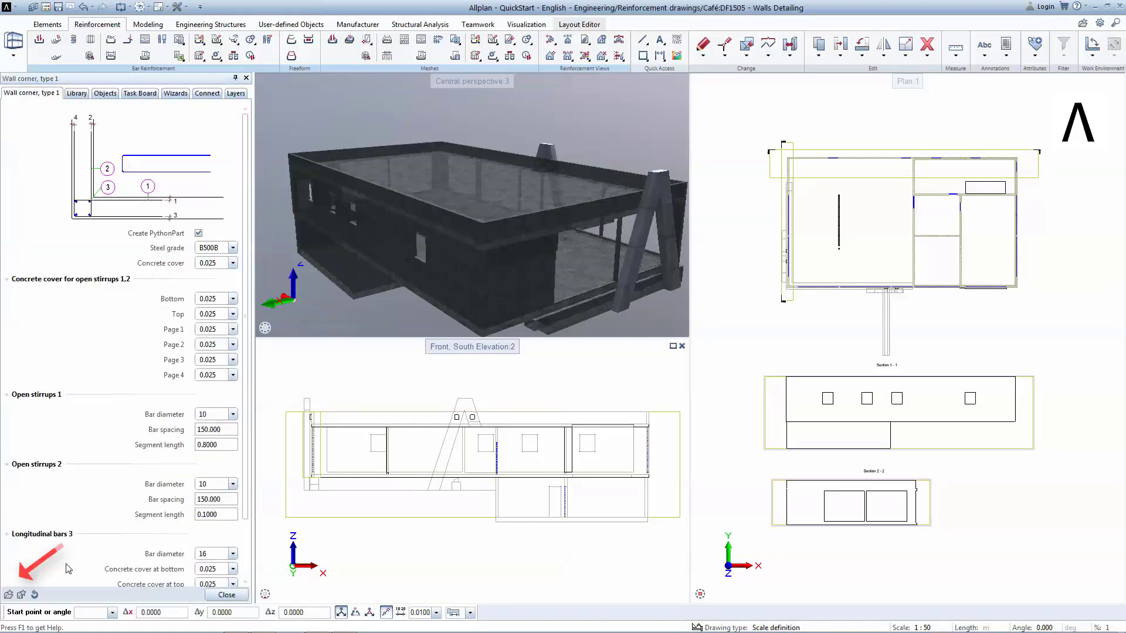
left_click(10, 594)
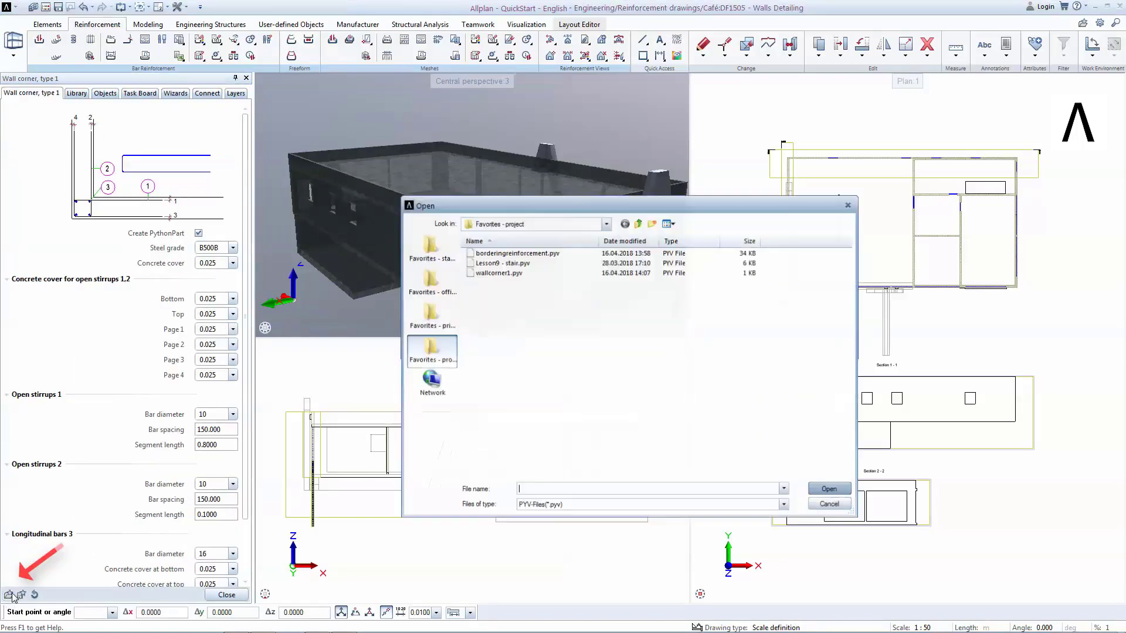
double_click(500, 272)
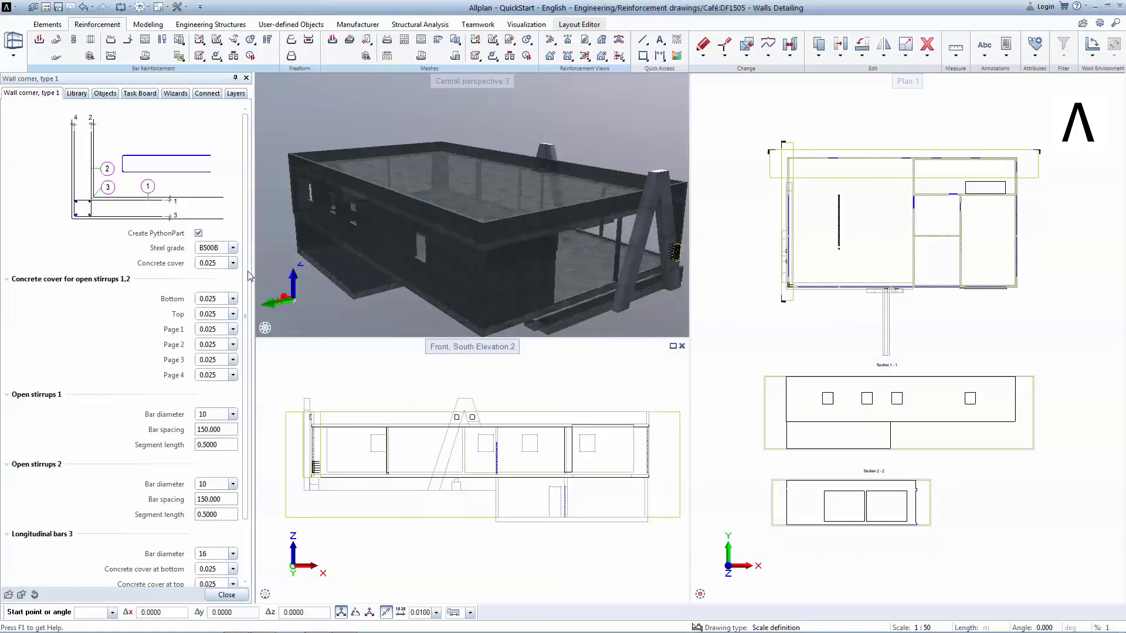
left_click_drag(246, 283, 247, 338)
Step: Place the wall corner reinforcement at the upper-left exterior wall corner in the floor plan
scroll(774, 171, "up", 5)
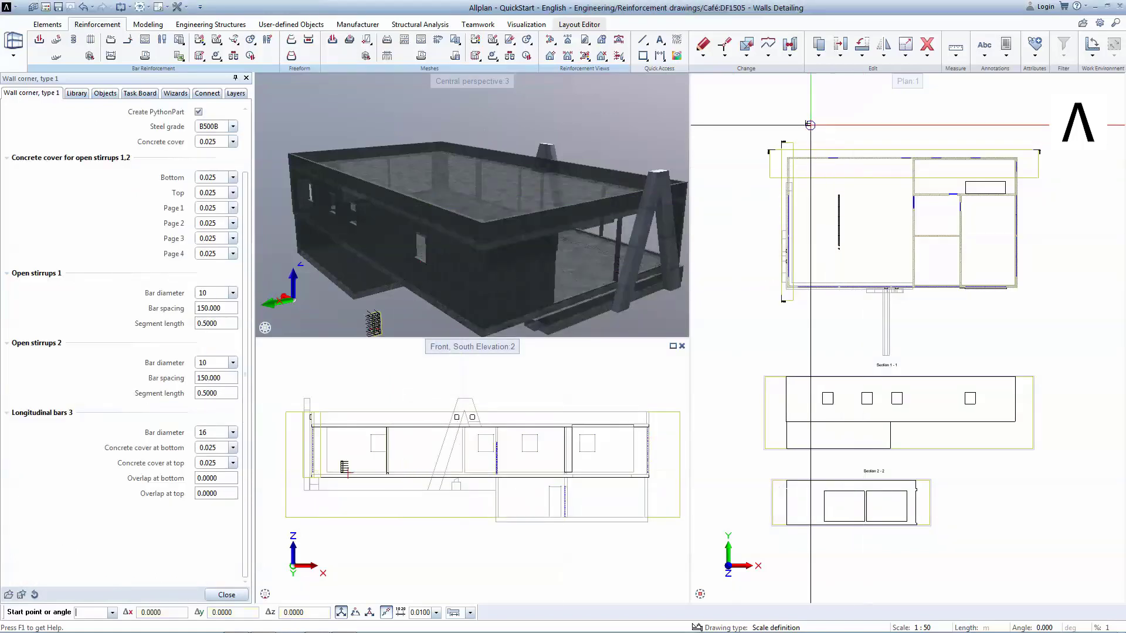
scroll(774, 172, "up", 3)
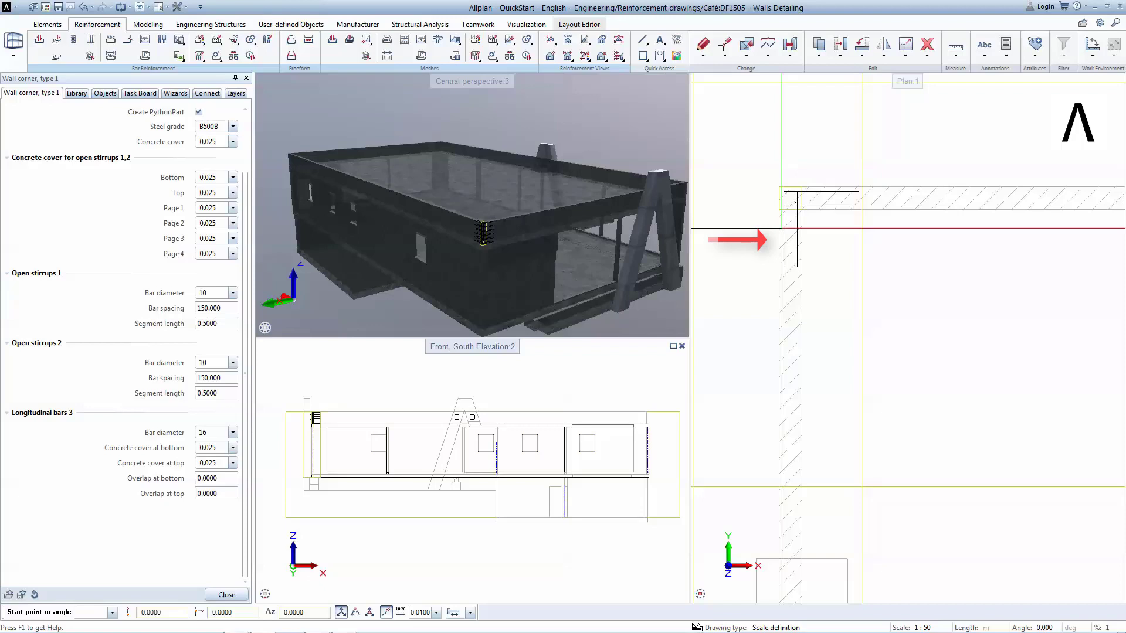
left_click(783, 229)
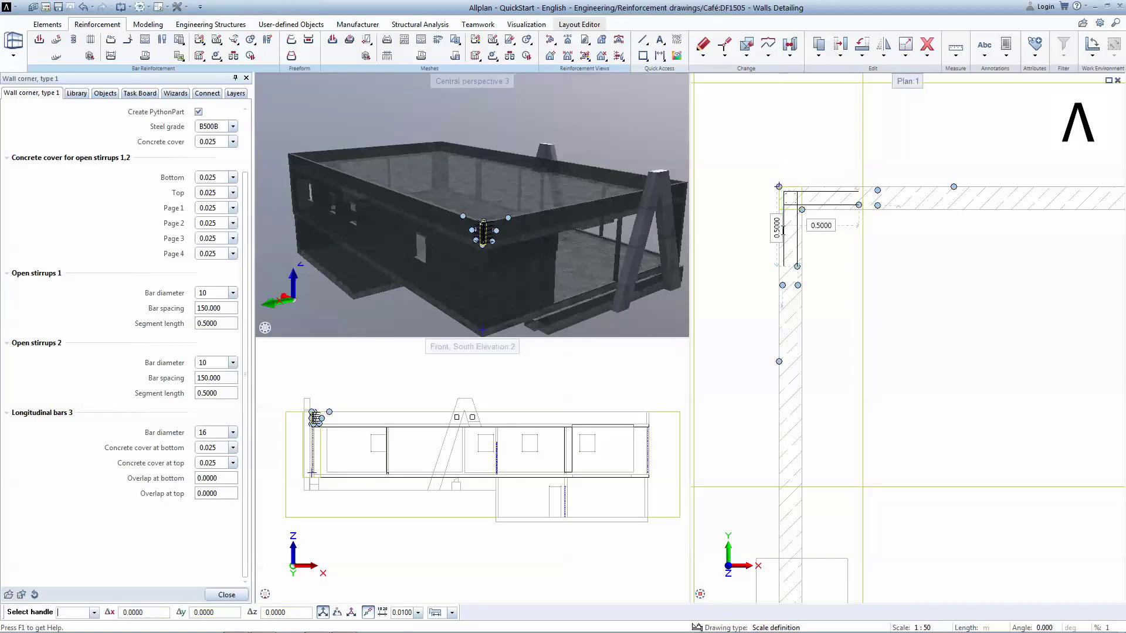
scroll(508, 241, "up", 3)
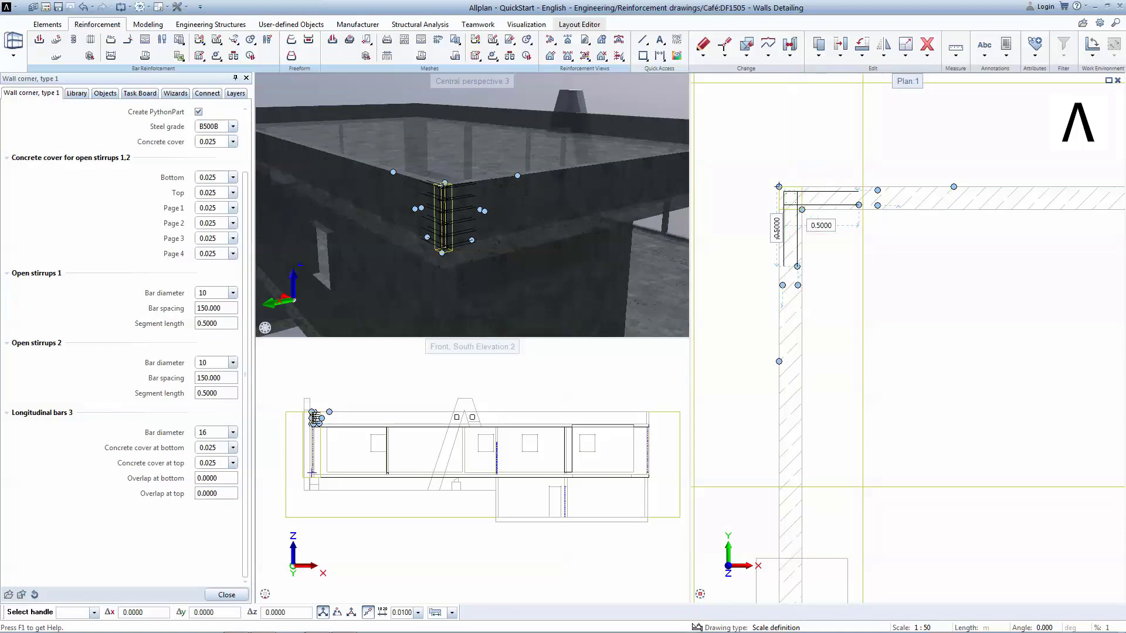
Step: Set the segment lengths of both open stirrups in the wall corner reinforcement to 0.8 m
left_click(776, 229)
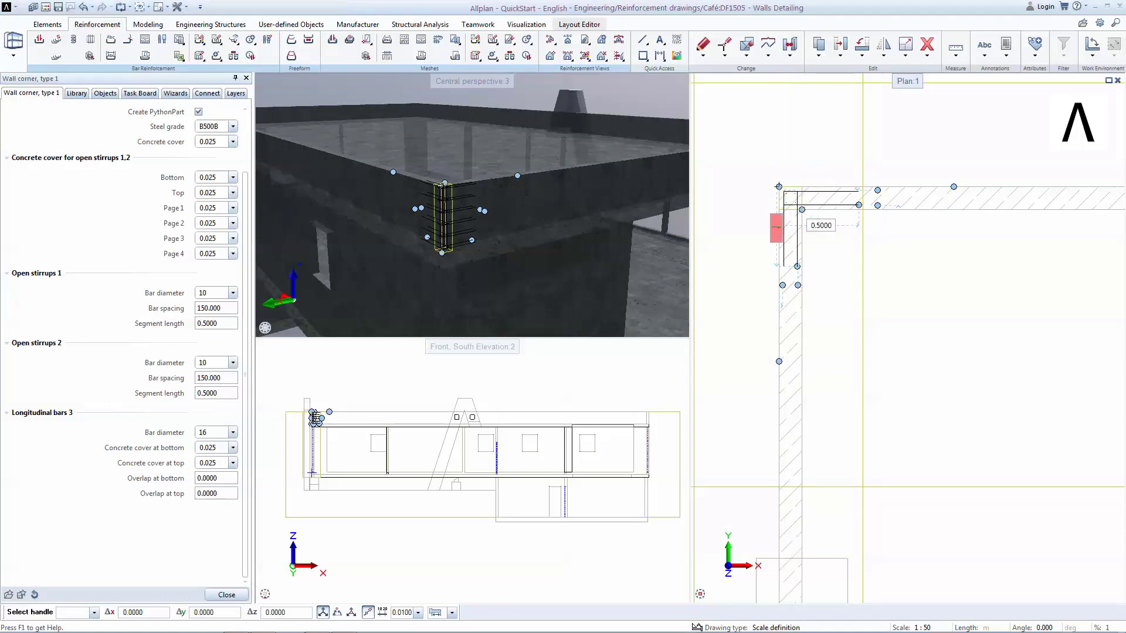
type("0.8")
key("Return")
left_click(821, 226)
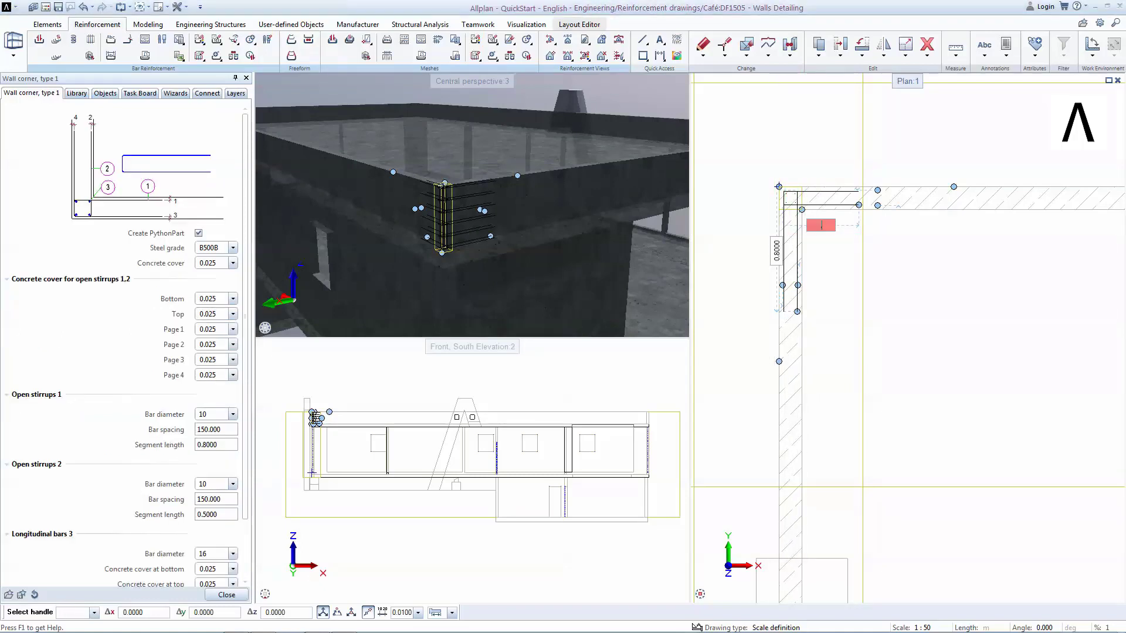
type("0.8")
key("Return")
Step: Stretch the corner reinforcement down to the bottom edge of the wall in Section 2-2 and finish the PythonPart
scroll(809, 250, "down", 4)
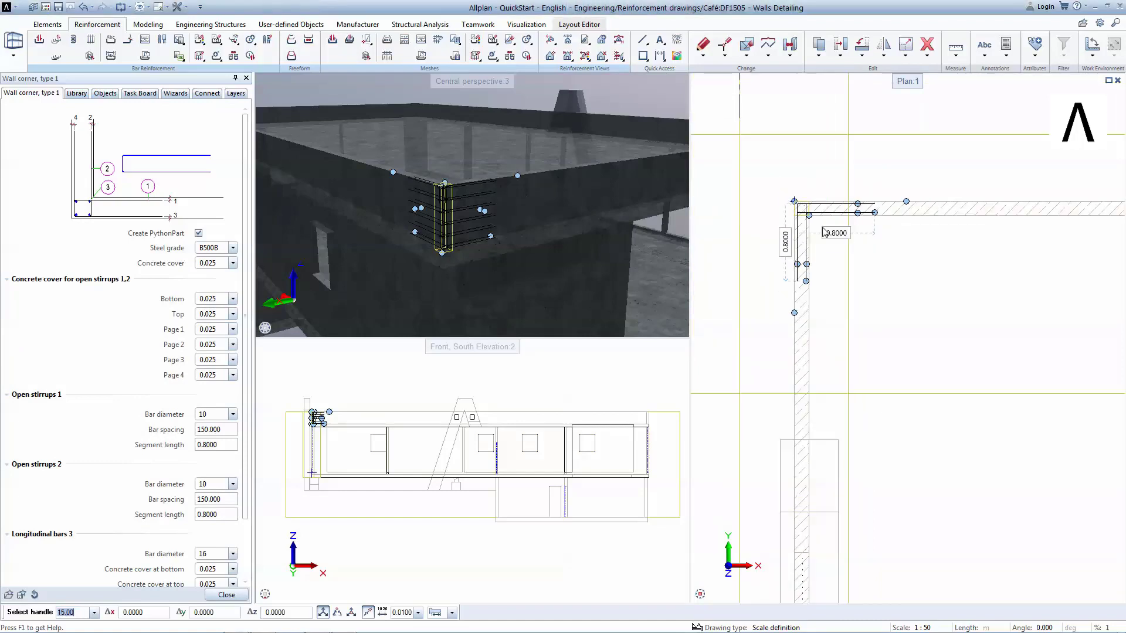
scroll(809, 264, "down", 3)
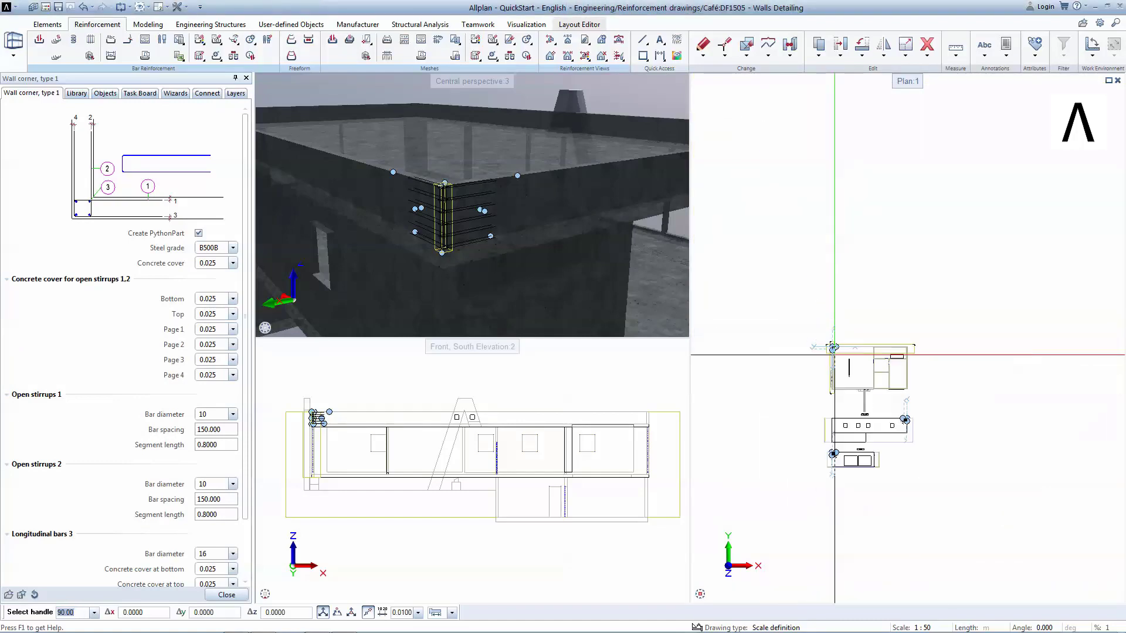
scroll(809, 352, "up", 5)
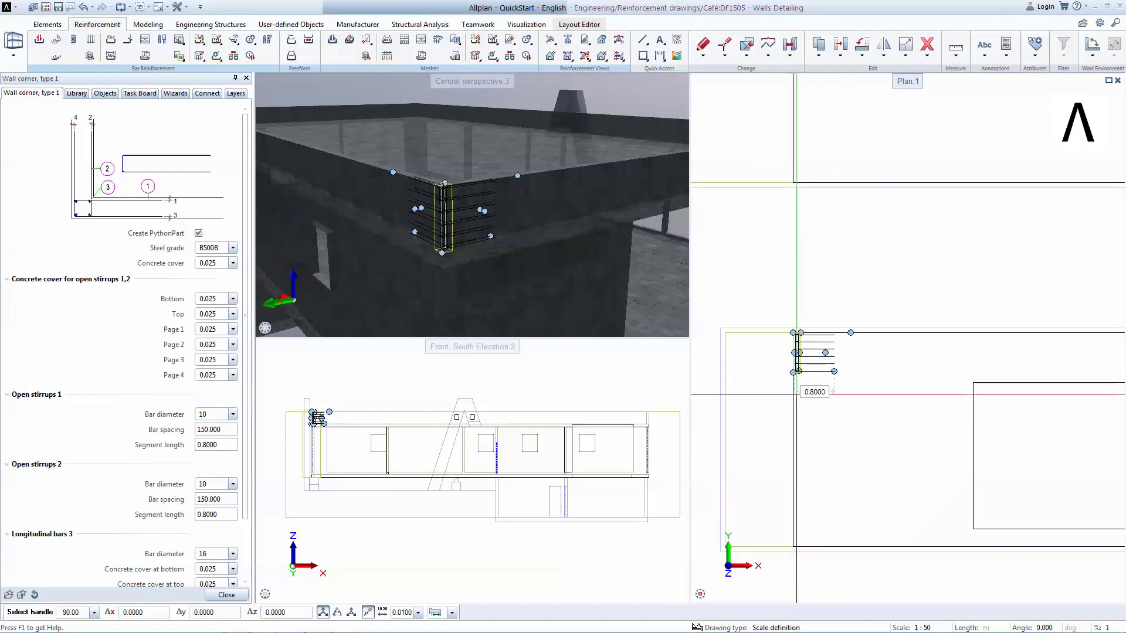
scroll(800, 329, "down", 2)
scroll(789, 305, "up", 3)
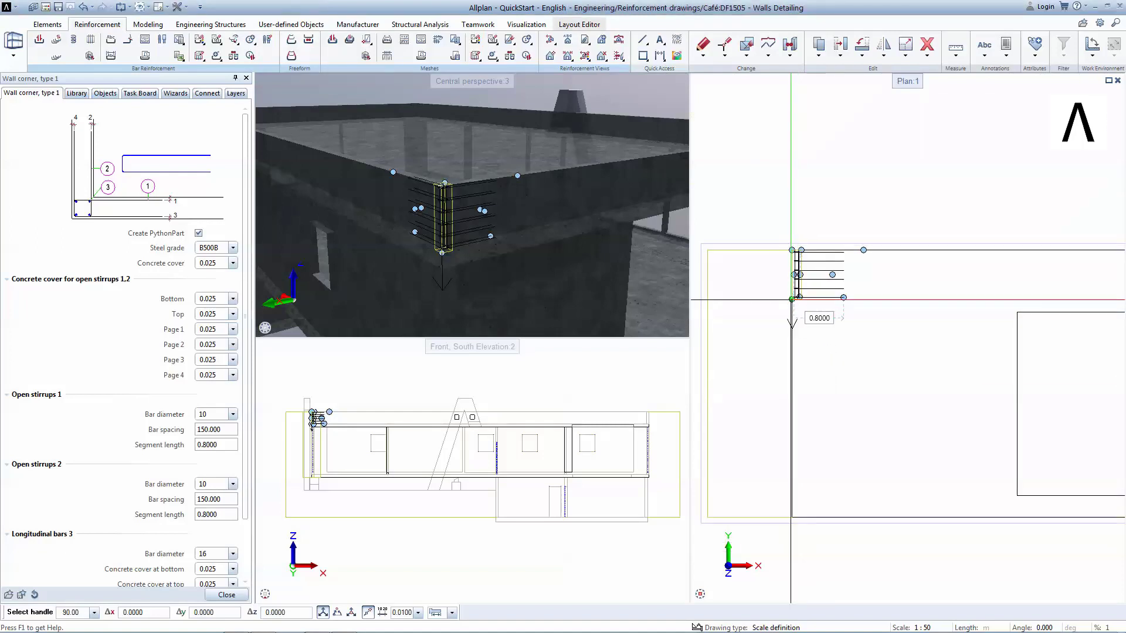
left_click(792, 298)
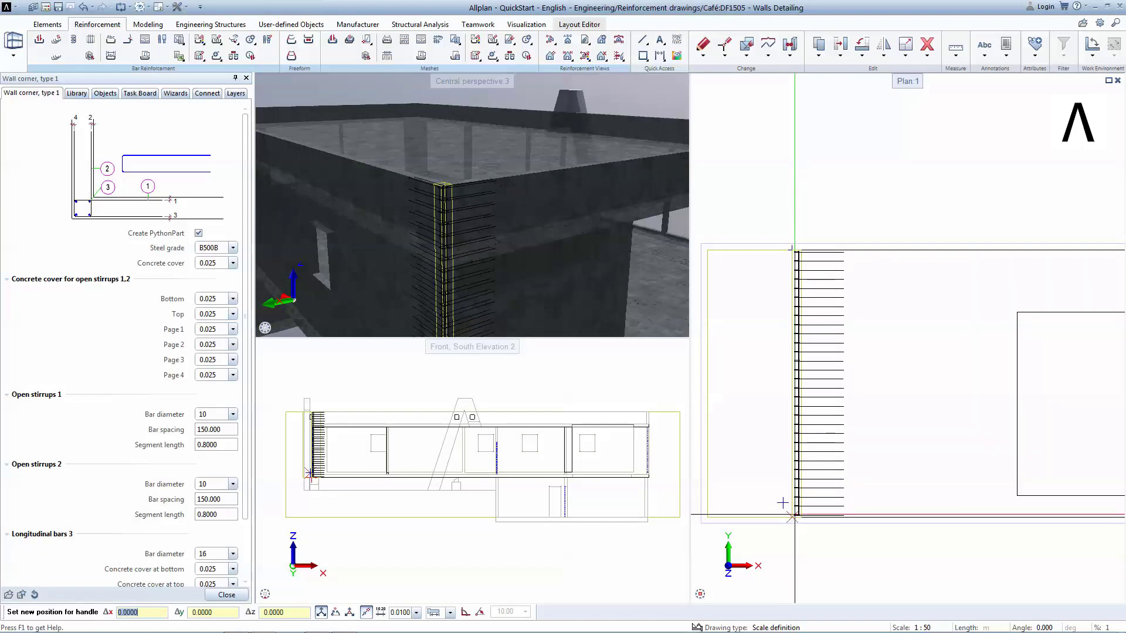
left_click(792, 516)
middle_click_drag(593, 244, 573, 219)
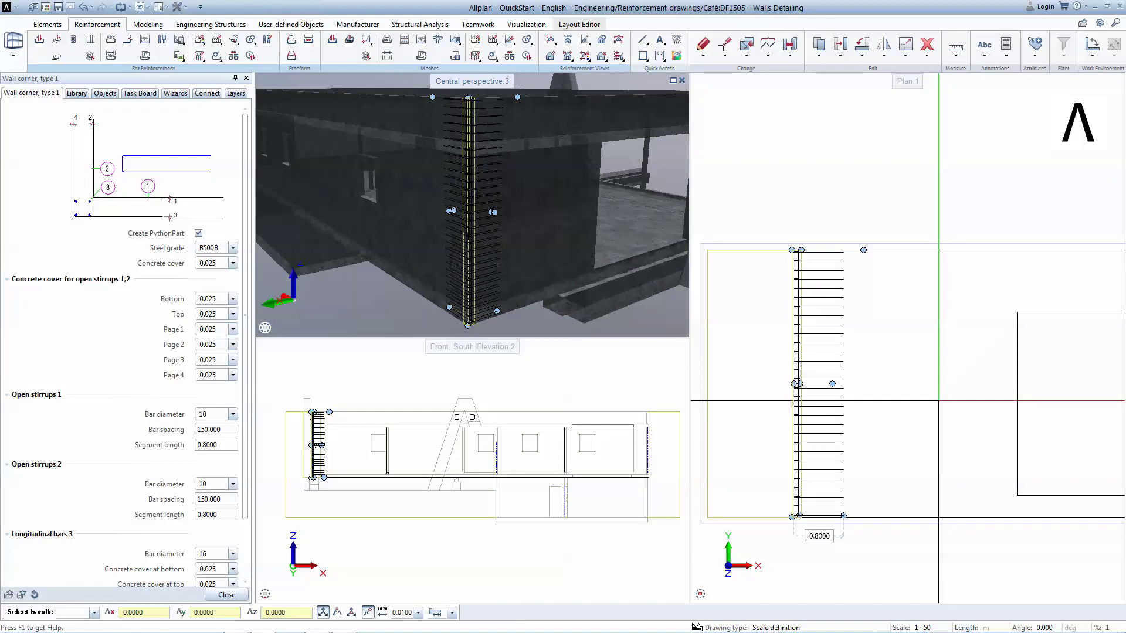
left_click(237, 596)
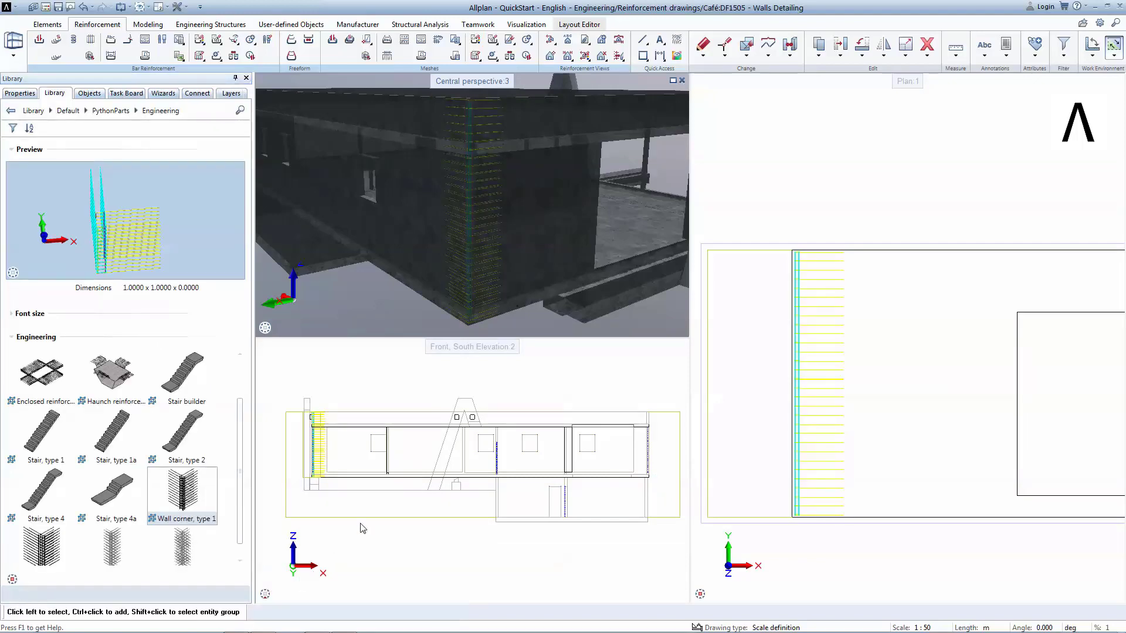
scroll(472, 246, "up", 5)
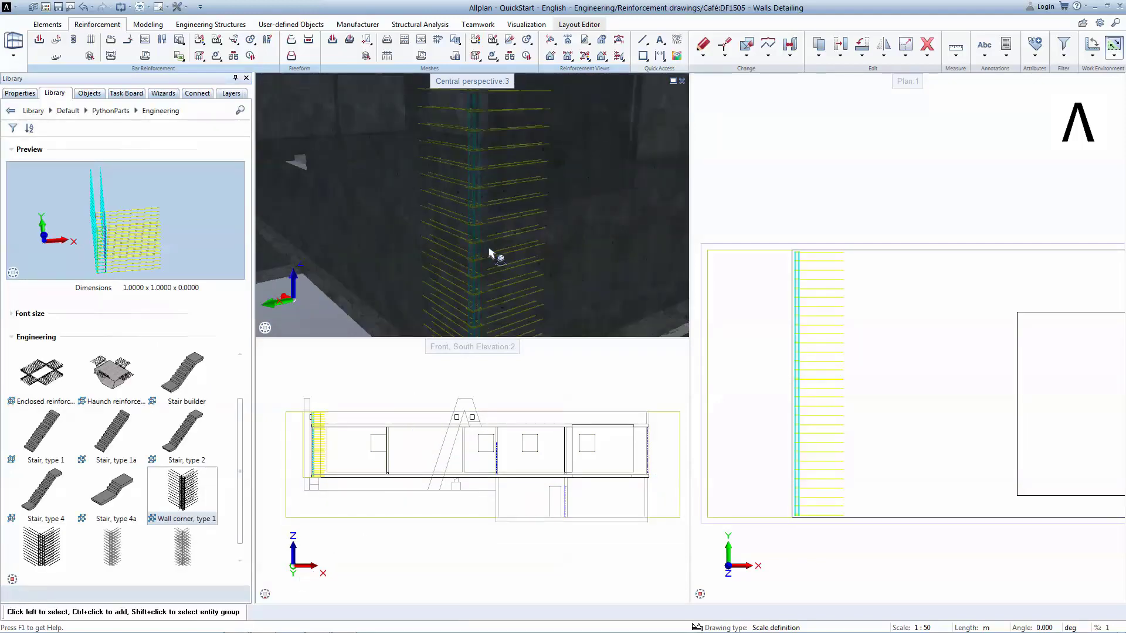
middle_click_drag(502, 194, 525, 252)
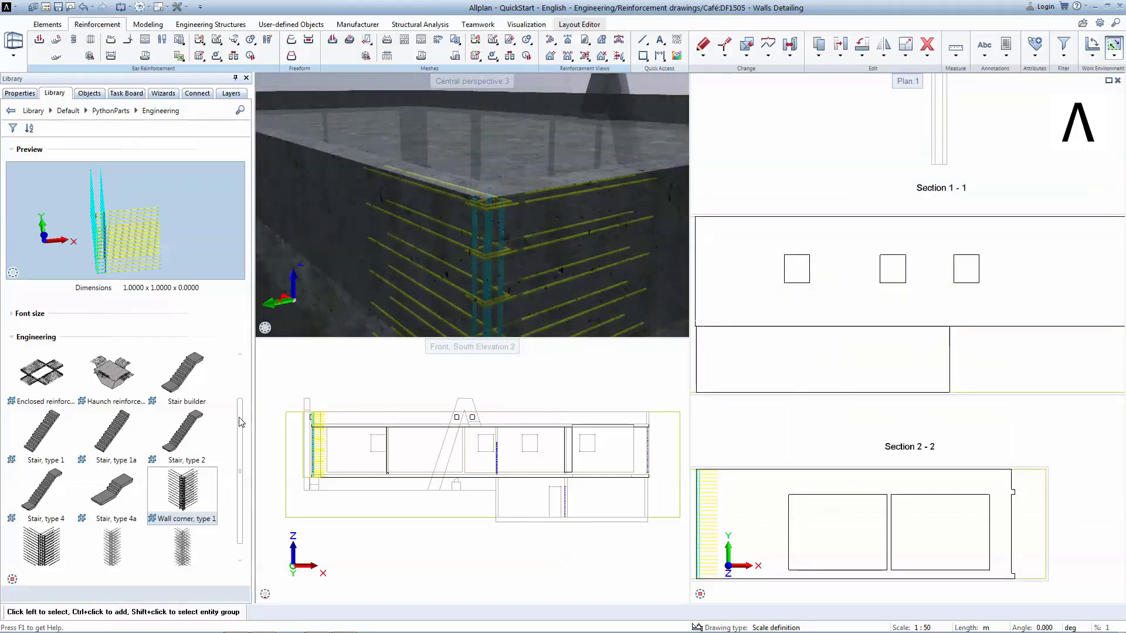
Step: Start the Enclosed reinforcement PythonPart and load the project favorite borderingreinforcement.pyv
scroll(244, 451, "down", 1)
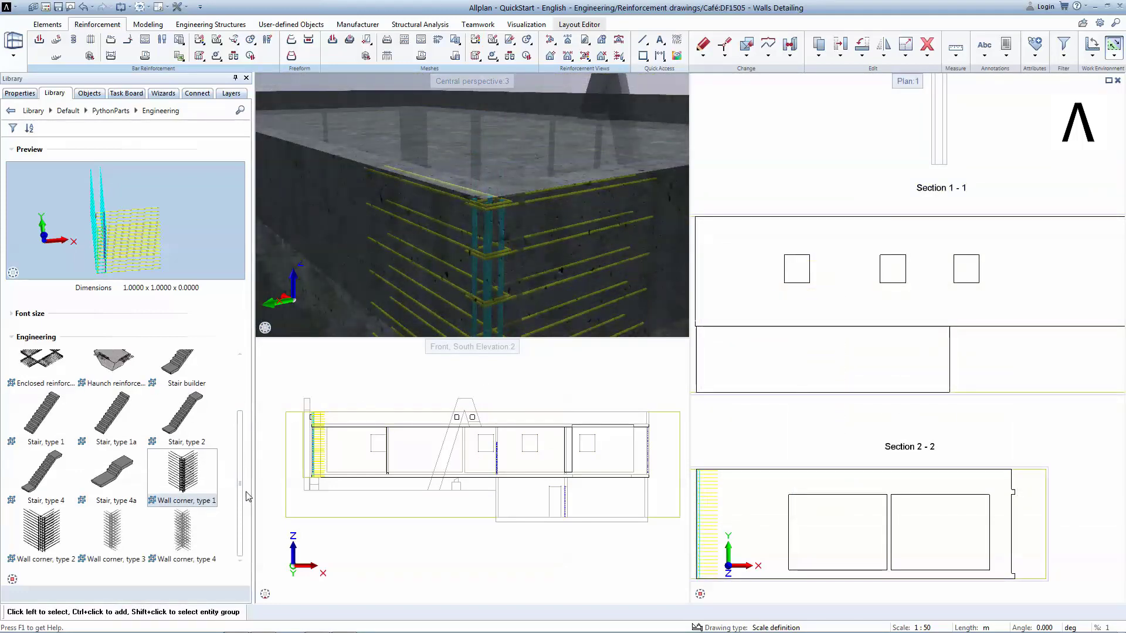
scroll(245, 422, "up", 2)
scroll(245, 397, "up", 1)
left_click(34, 431)
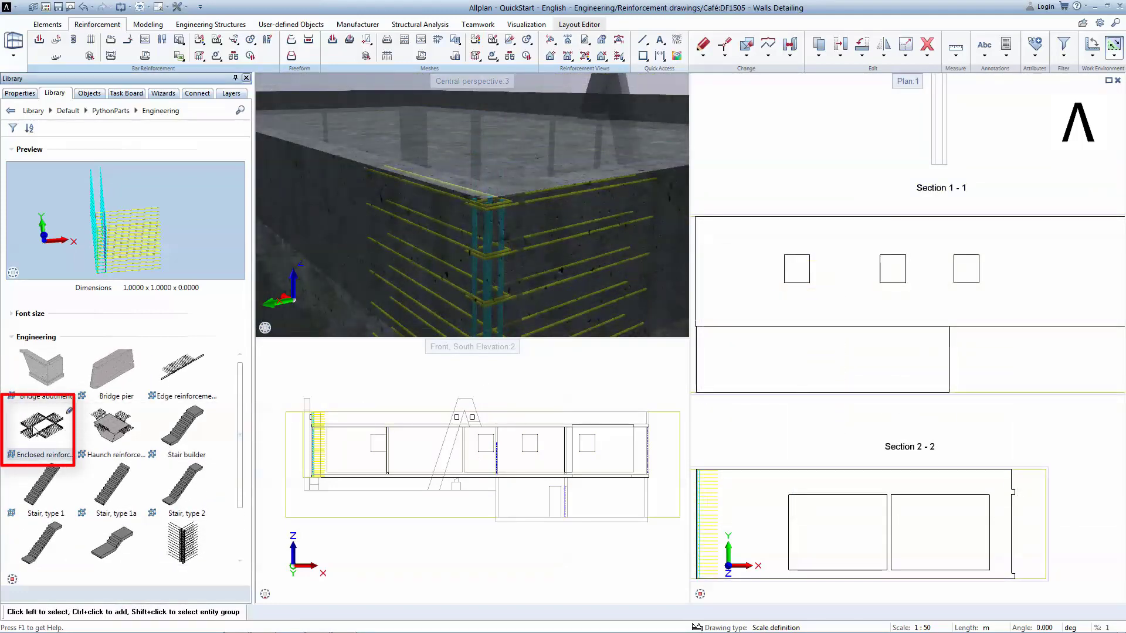
double_click(34, 431)
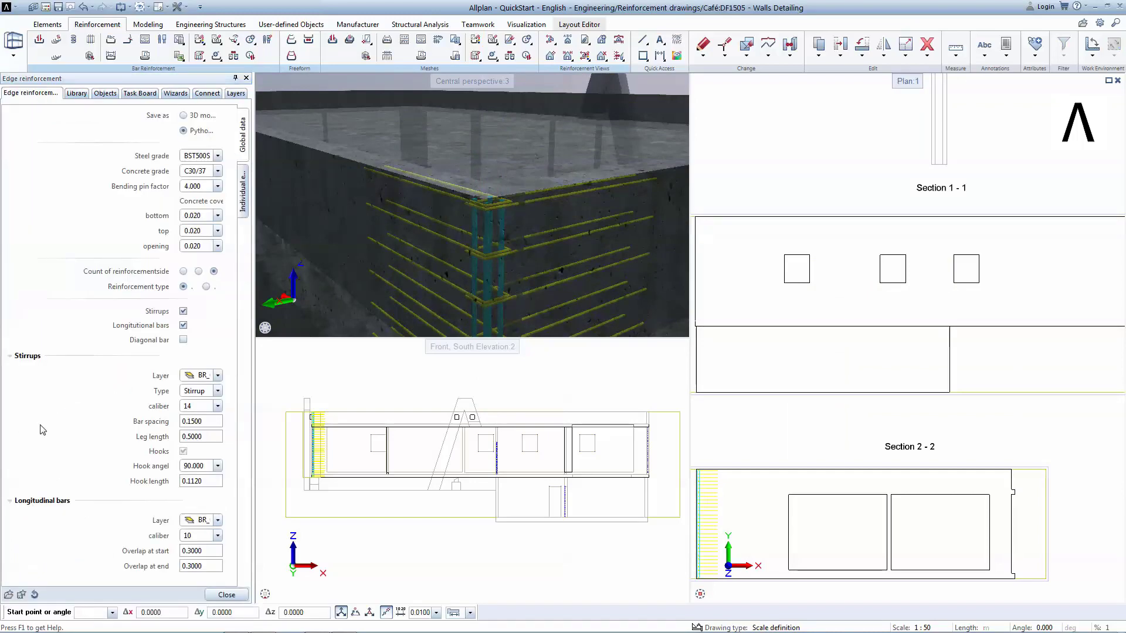
left_click(9, 595)
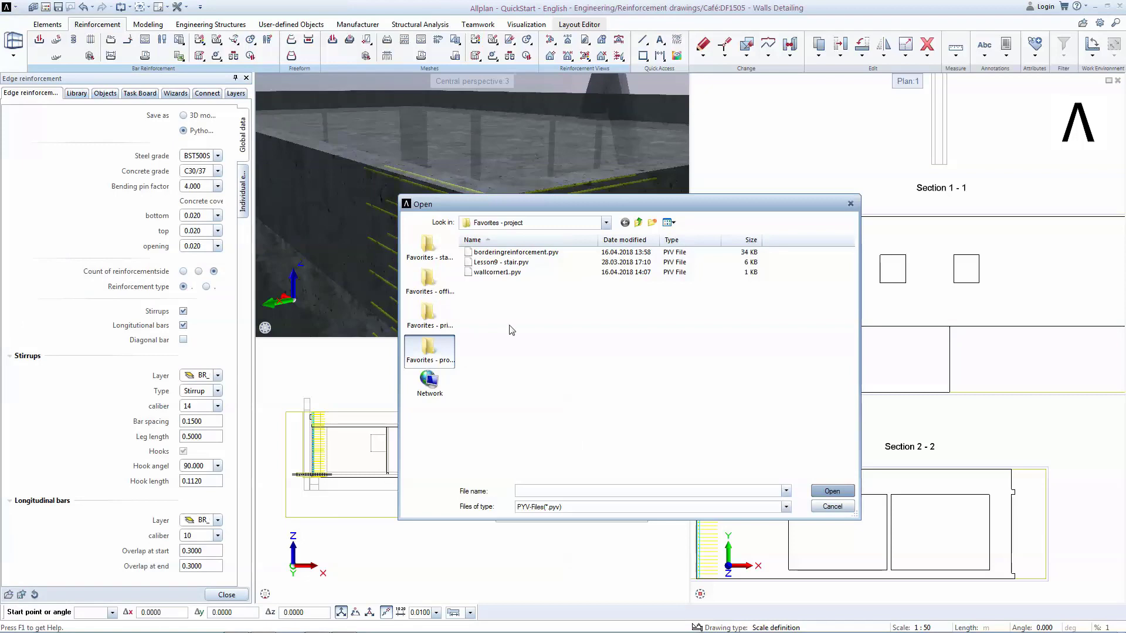
double_click(516, 253)
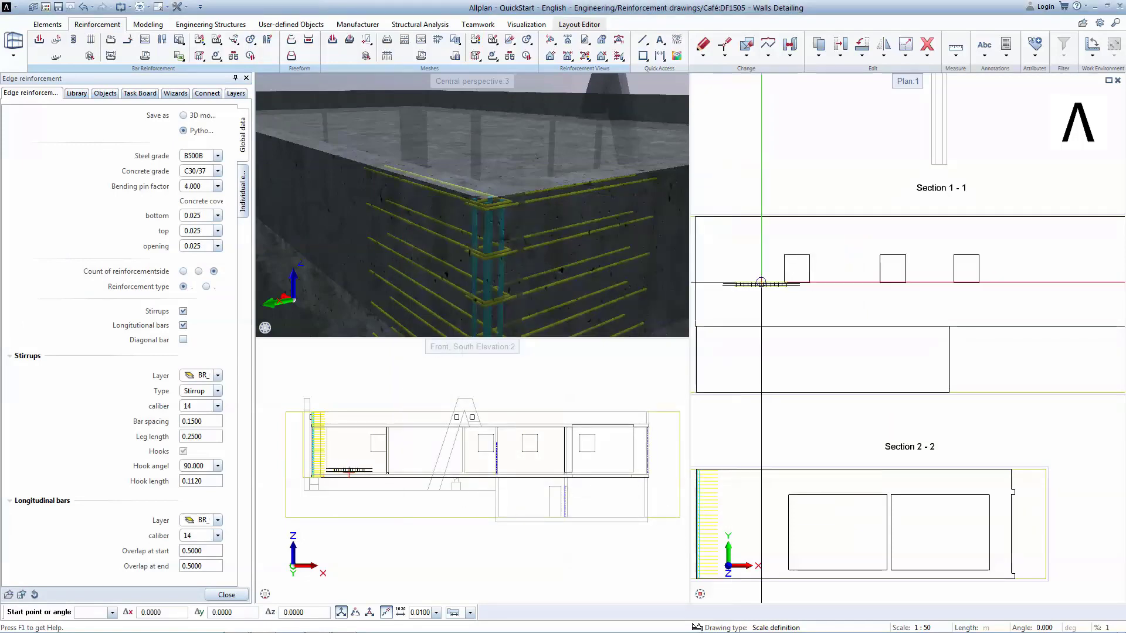
Step: Place the enclosed reinforcement around the leftmost window opening in Section 1-1, using Stirrup as the stirrup type, and finish the PythonPart
scroll(778, 276, "up", 3)
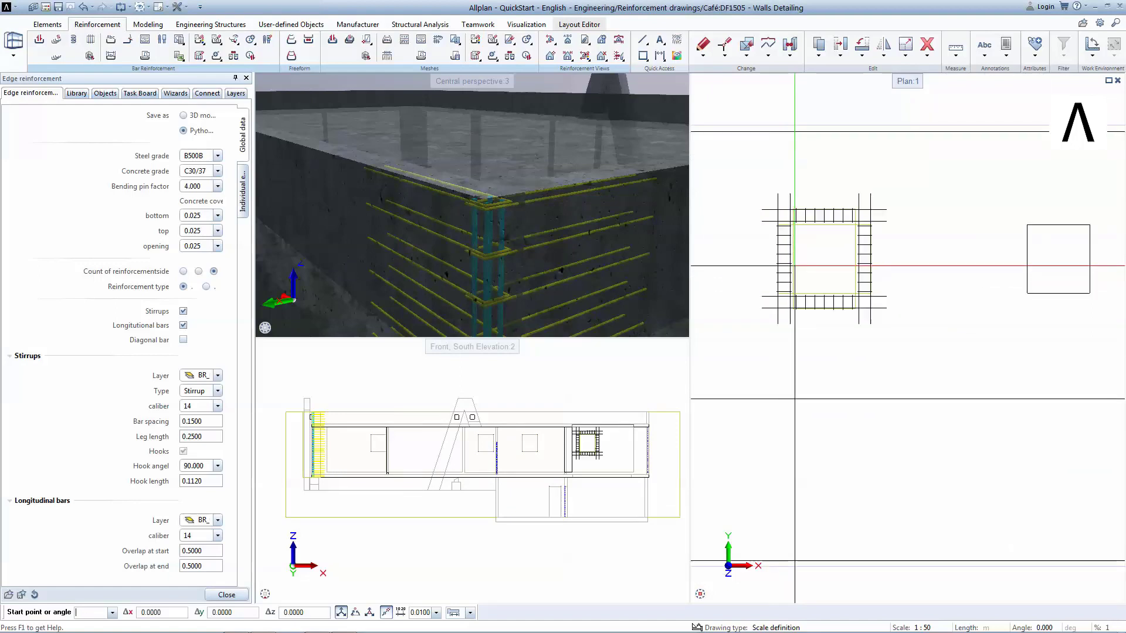
left_click(794, 266)
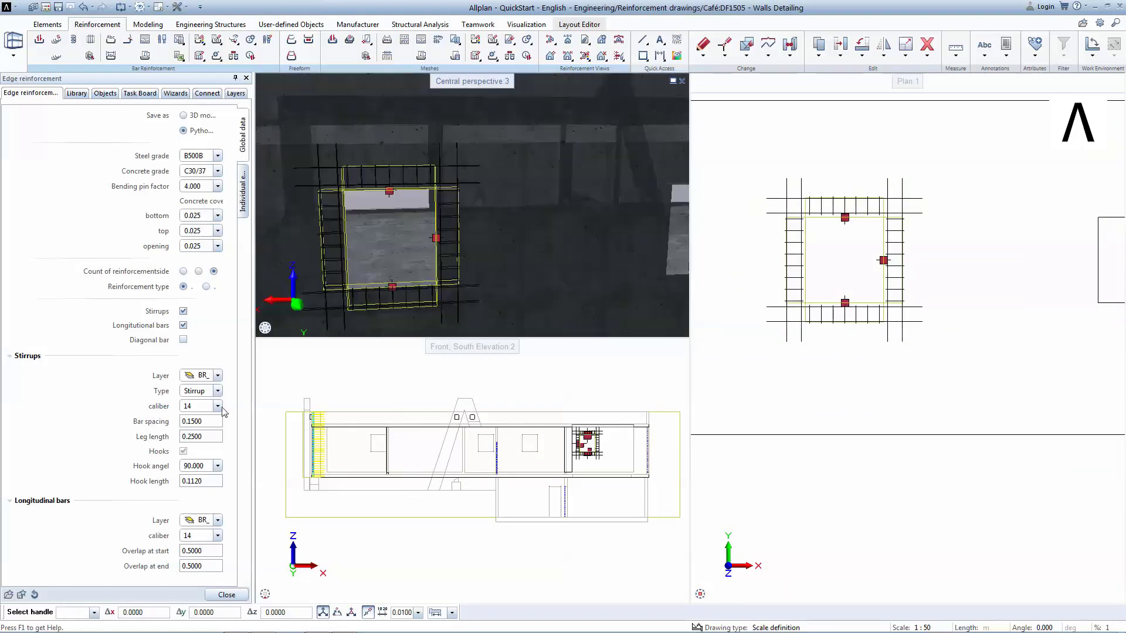
left_click(217, 391)
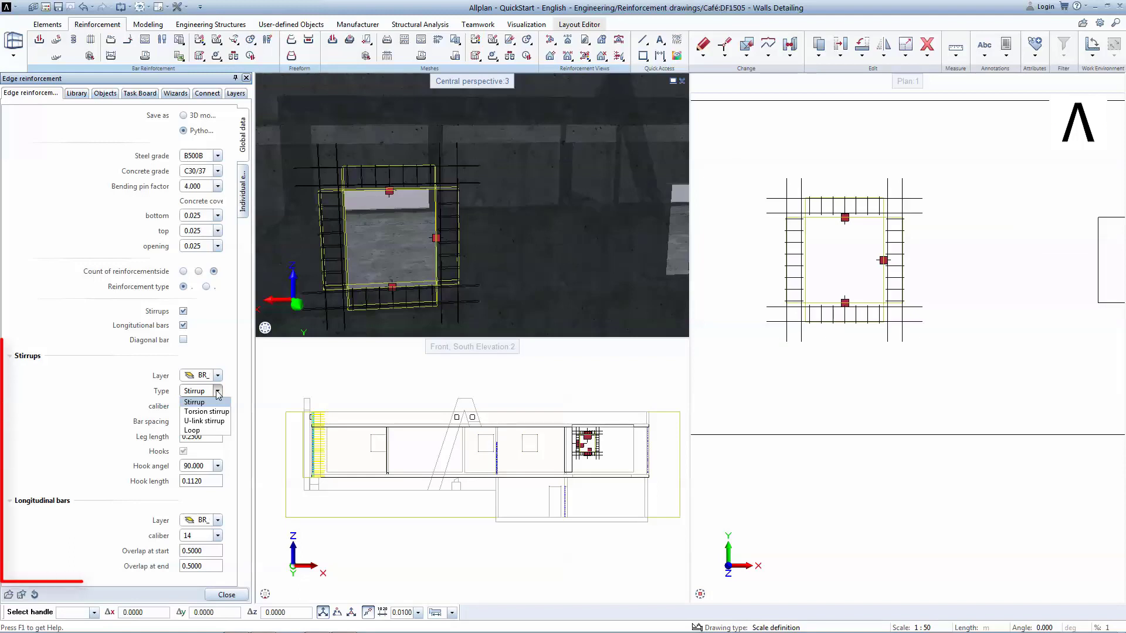
left_click(216, 402)
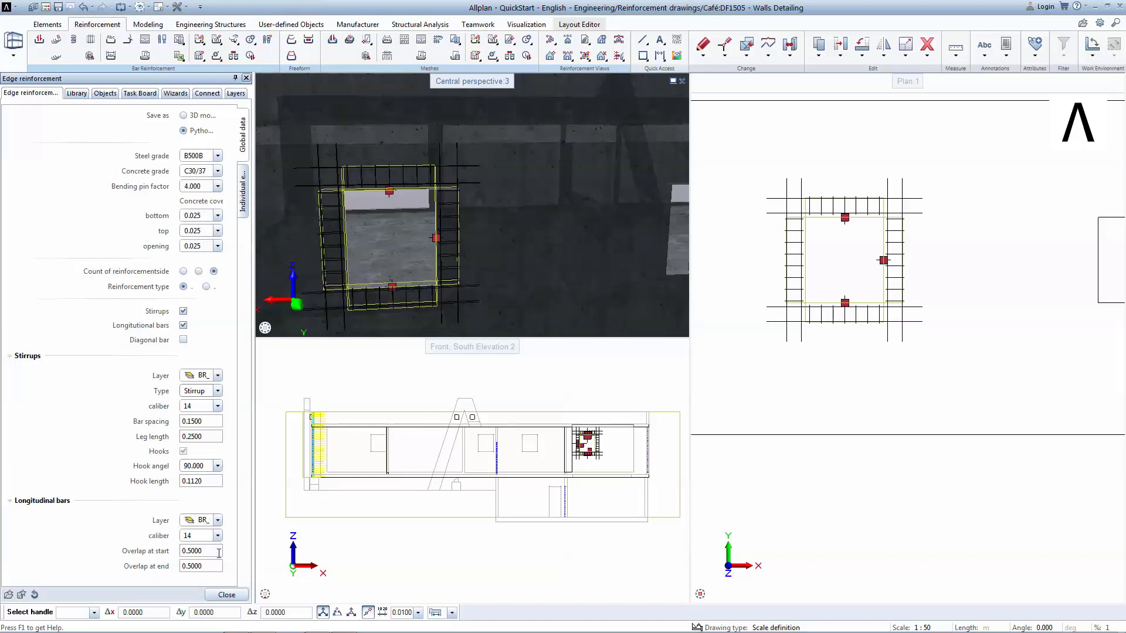
left_click(226, 595)
key("Escape")
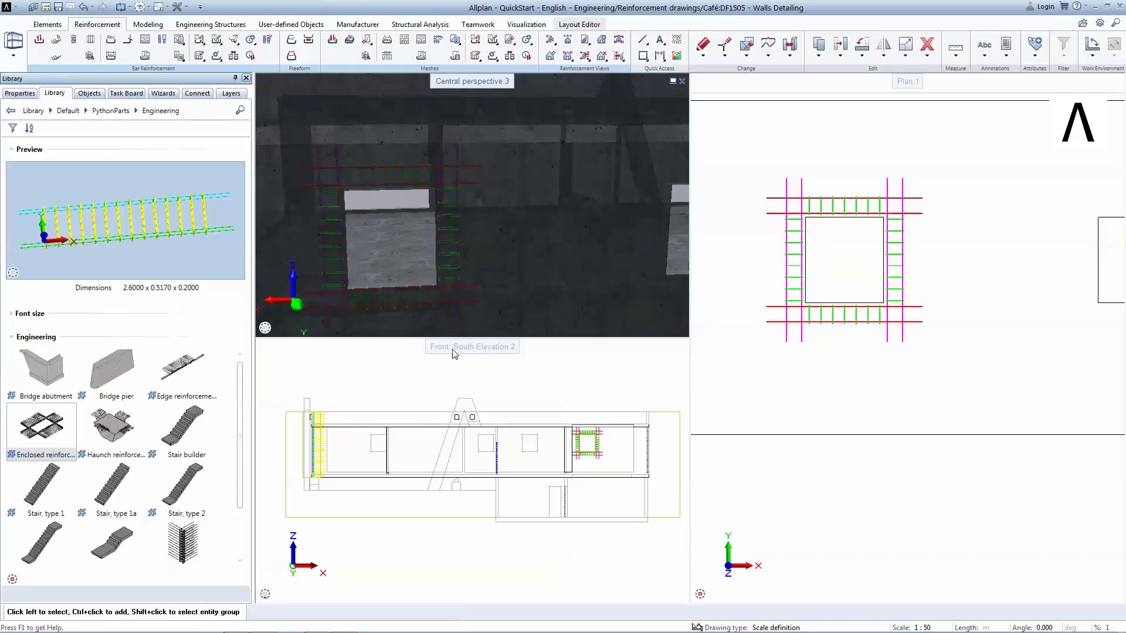
scroll(477, 263, "down", 2)
scroll(478, 263, "down", 2)
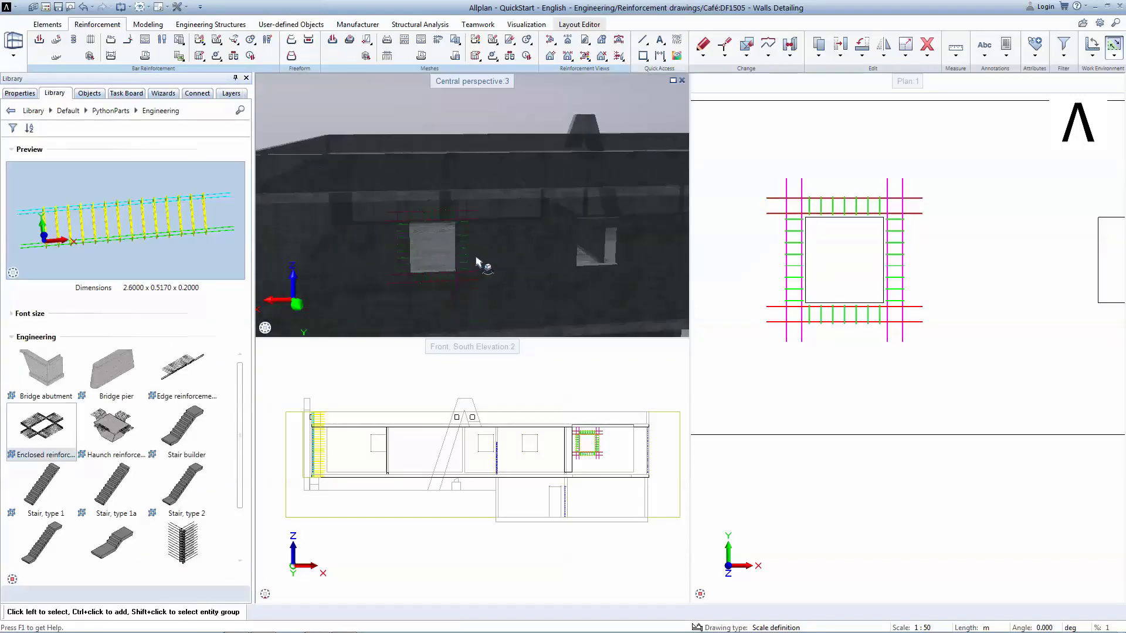
Step: Start the Copy command and select the reinforcement around the leftmost window in Section 1-1, filtering the bars by steel grade B500B
scroll(756, 308, "down", 2)
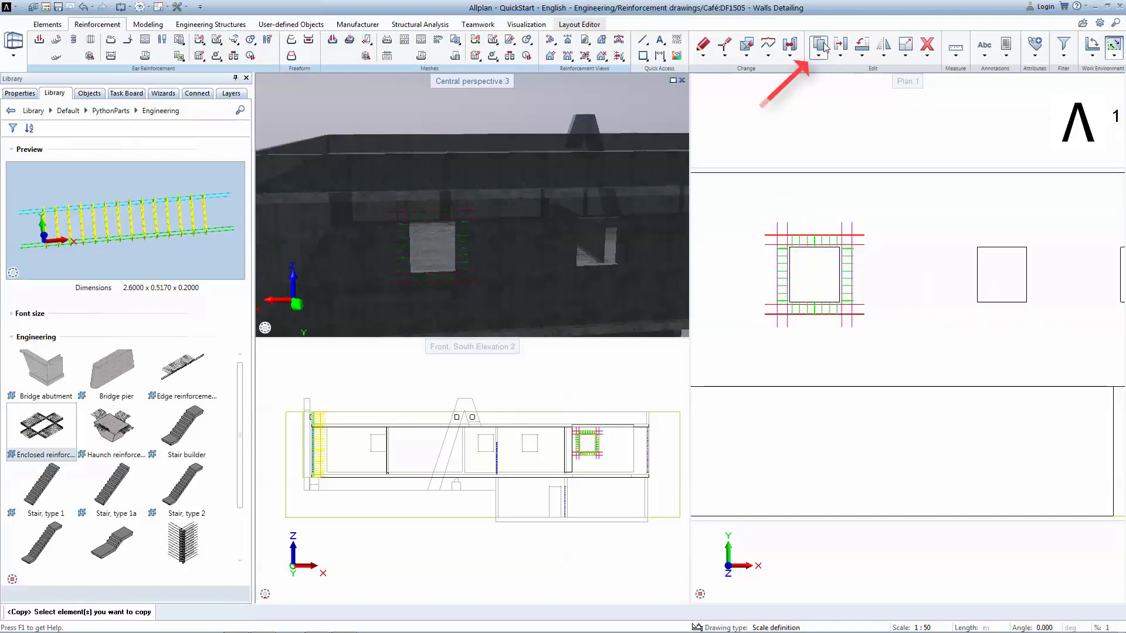
left_click(1069, 56)
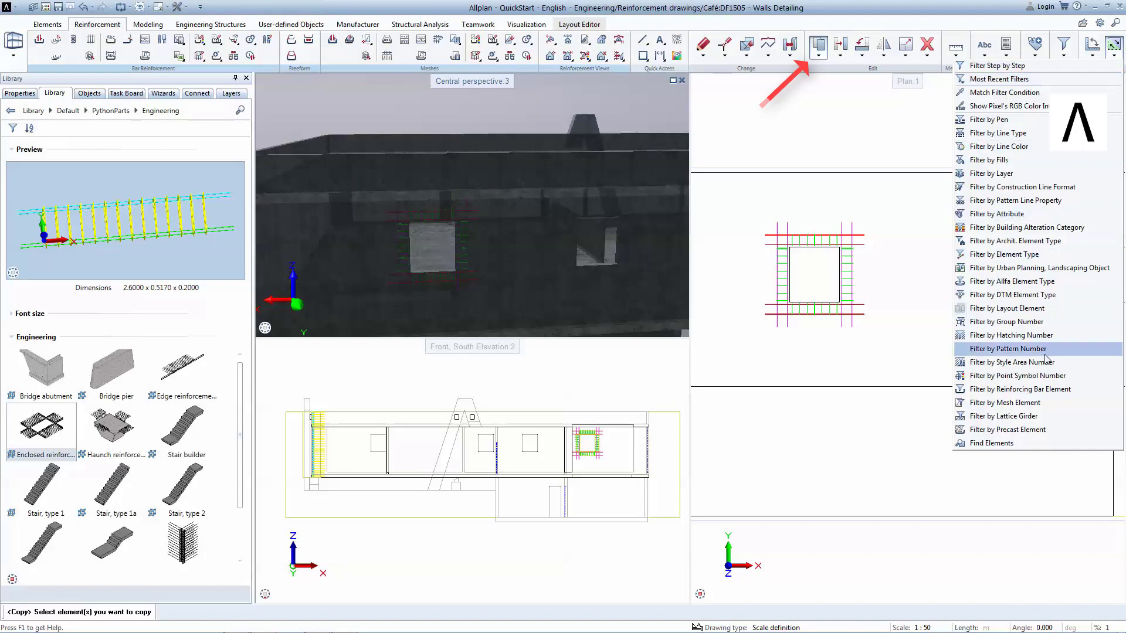
left_click(1047, 390)
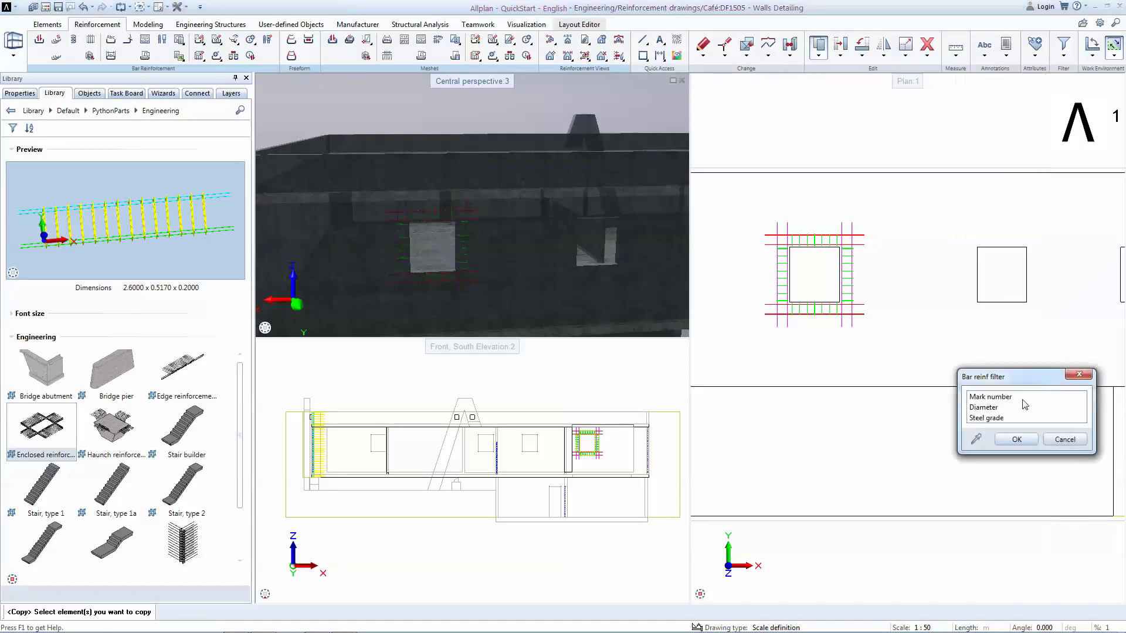
left_click(1008, 419)
left_click(991, 438)
left_click(984, 471)
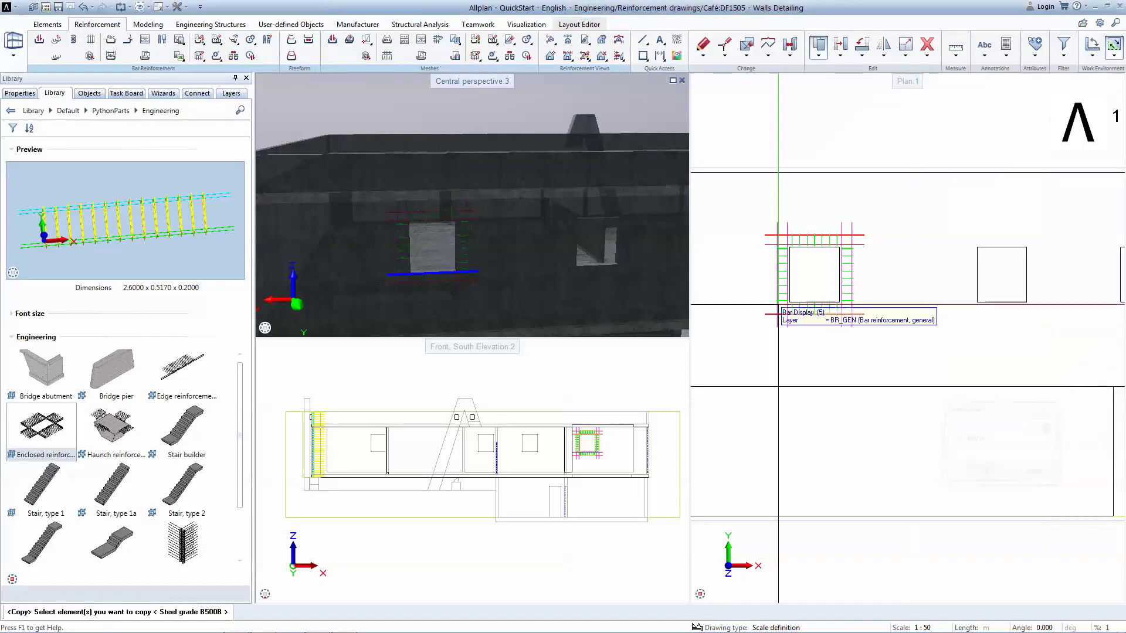
left_click_drag(730, 202, 907, 364)
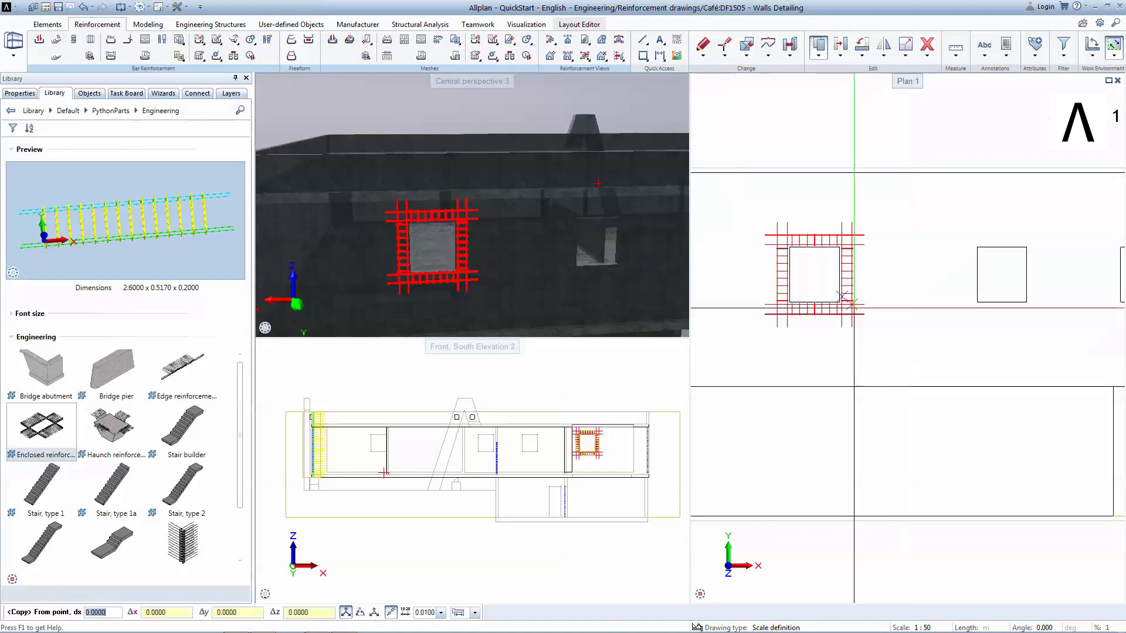
Step: Copy the opening reinforcement from the leftmost window's lower-right corner to the same corner of the other three windows in Section 1-1
scroll(848, 304, "up", 3)
left_click(816, 289)
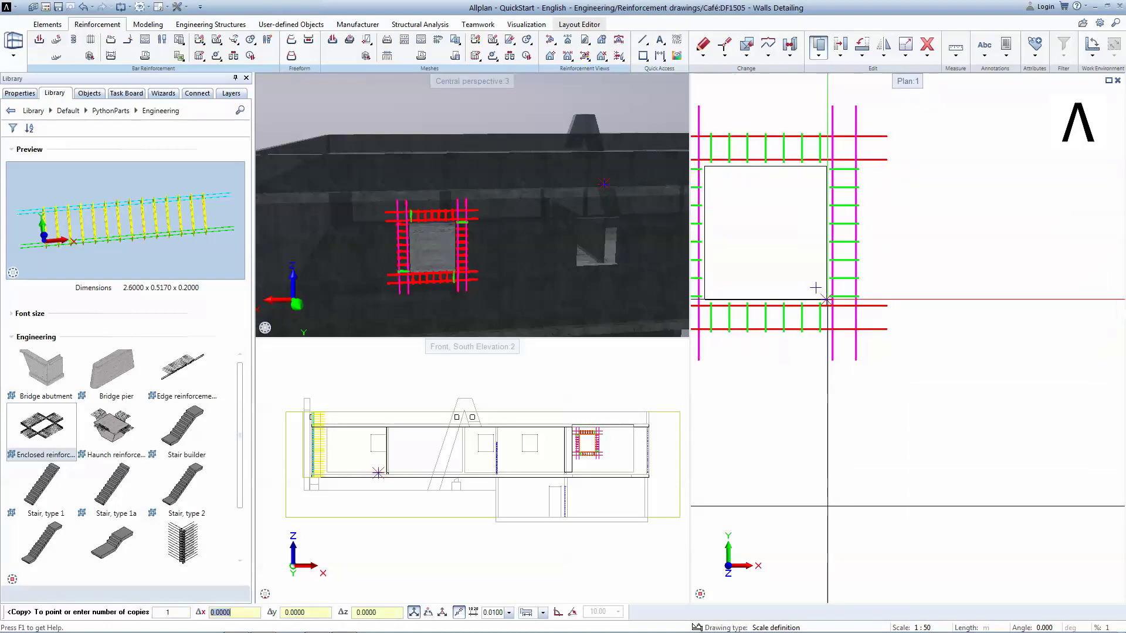
scroll(823, 296, "down", 5)
left_click(948, 300)
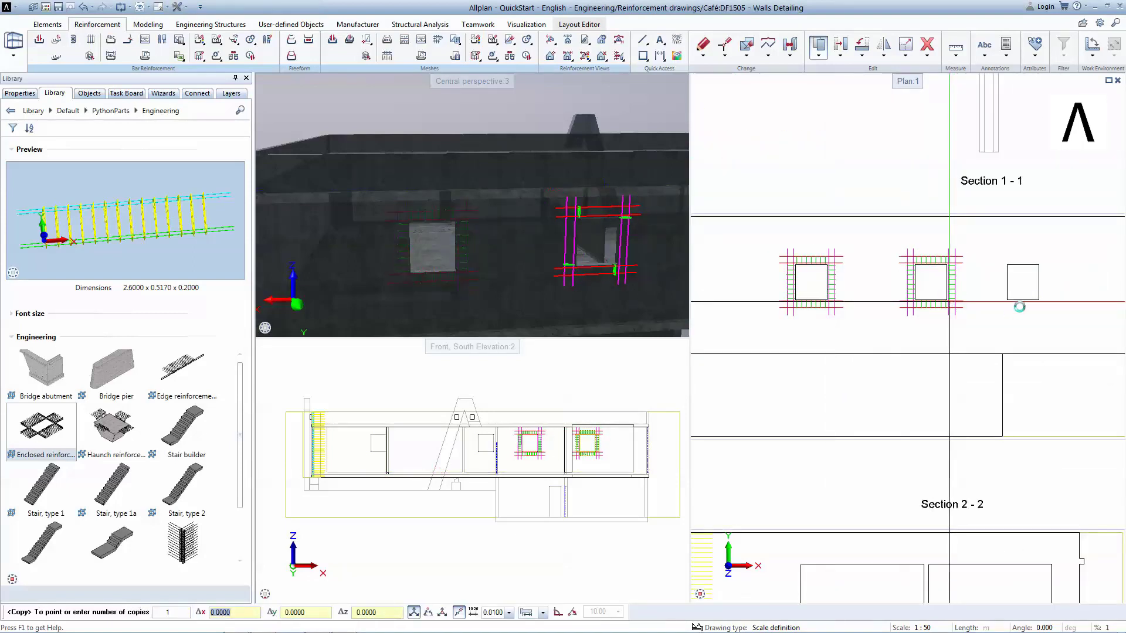
left_click(1039, 302)
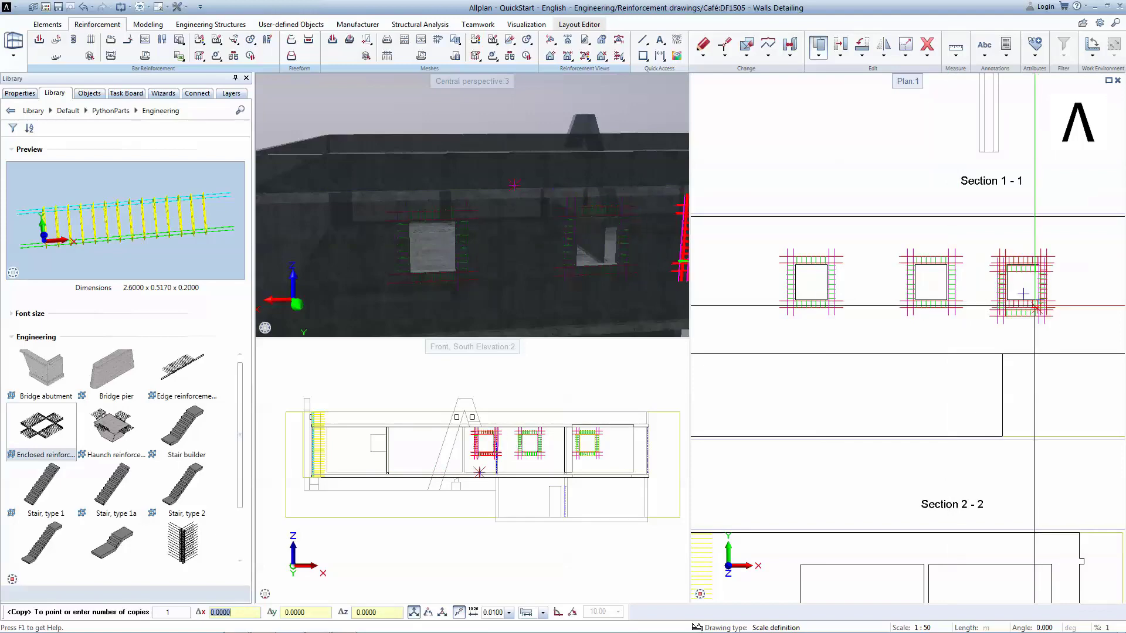
scroll(1038, 302, "down", 3)
scroll(957, 320, "up", 5)
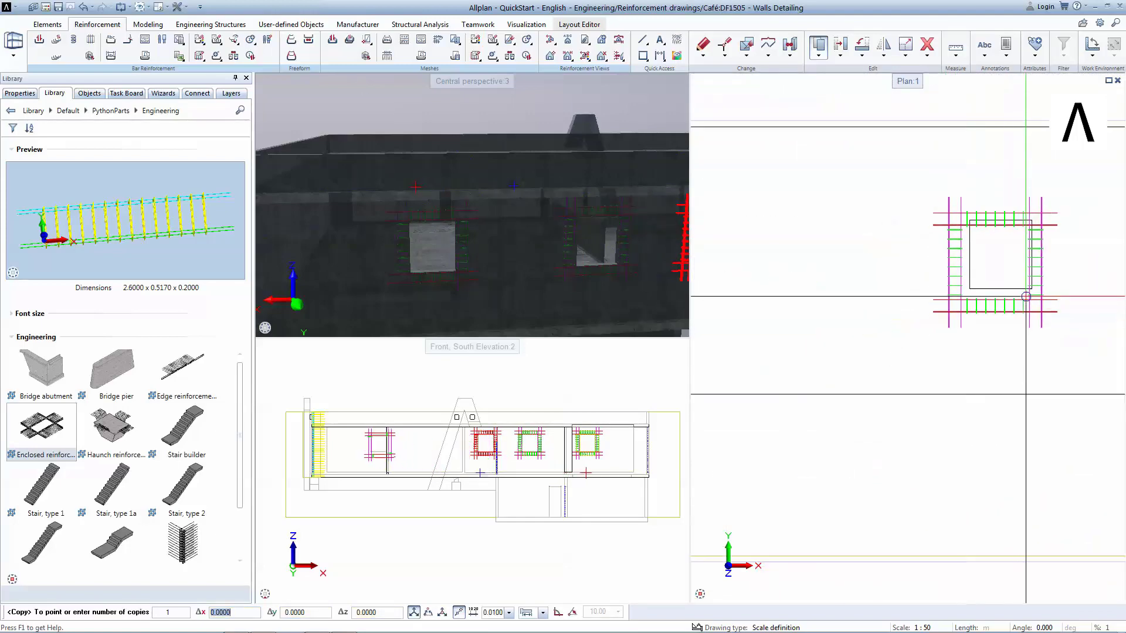
left_click(1033, 290)
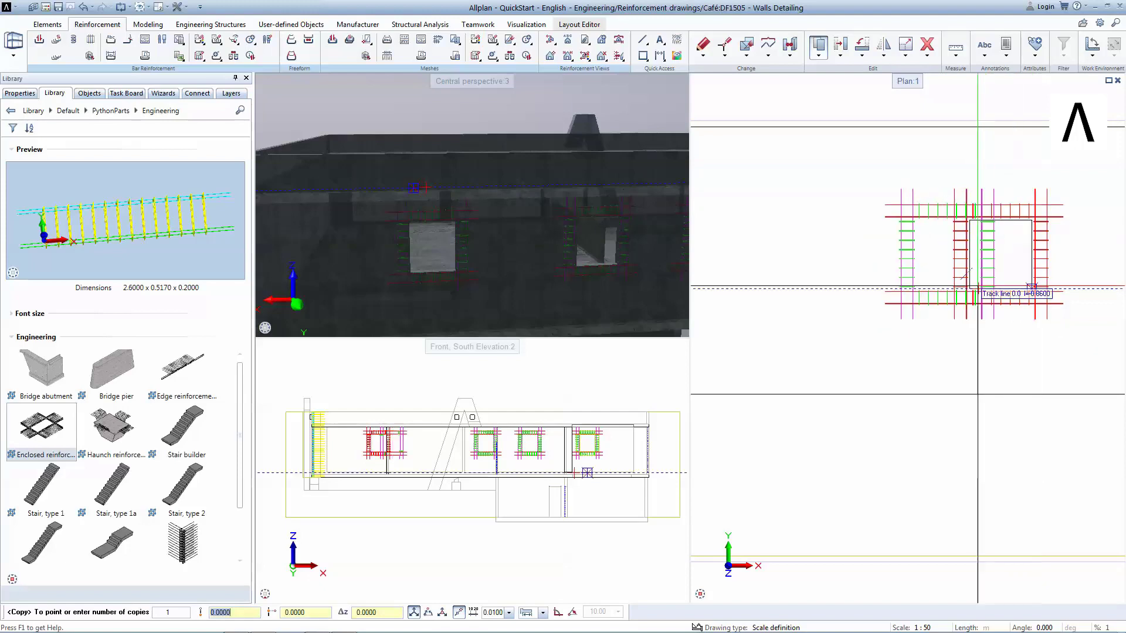
key("Escape")
Step: Modify the view properties of Section 1-1 to display hidden edges with line type 2 in the hidden line image
mouse_move(452, 204)
middle_mouse_down()
mouse_move(477, 211)
mouse_move(470, 234)
mouse_move(510, 246)
mouse_move(539, 230)
mouse_move(460, 222)
middle_mouse_up()
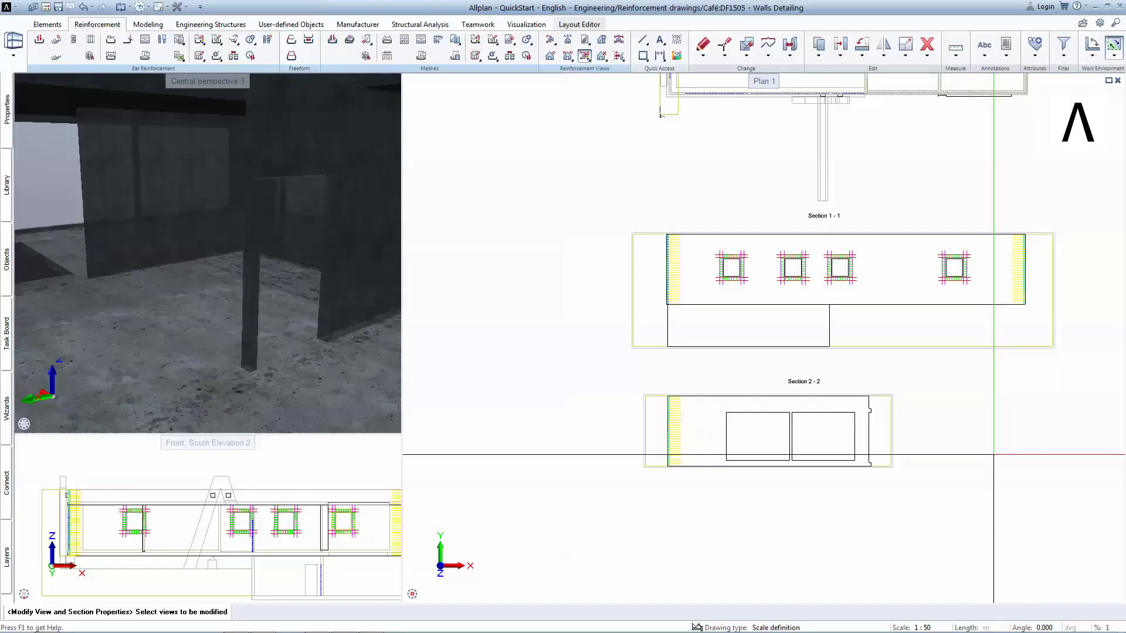
left_click(935, 342)
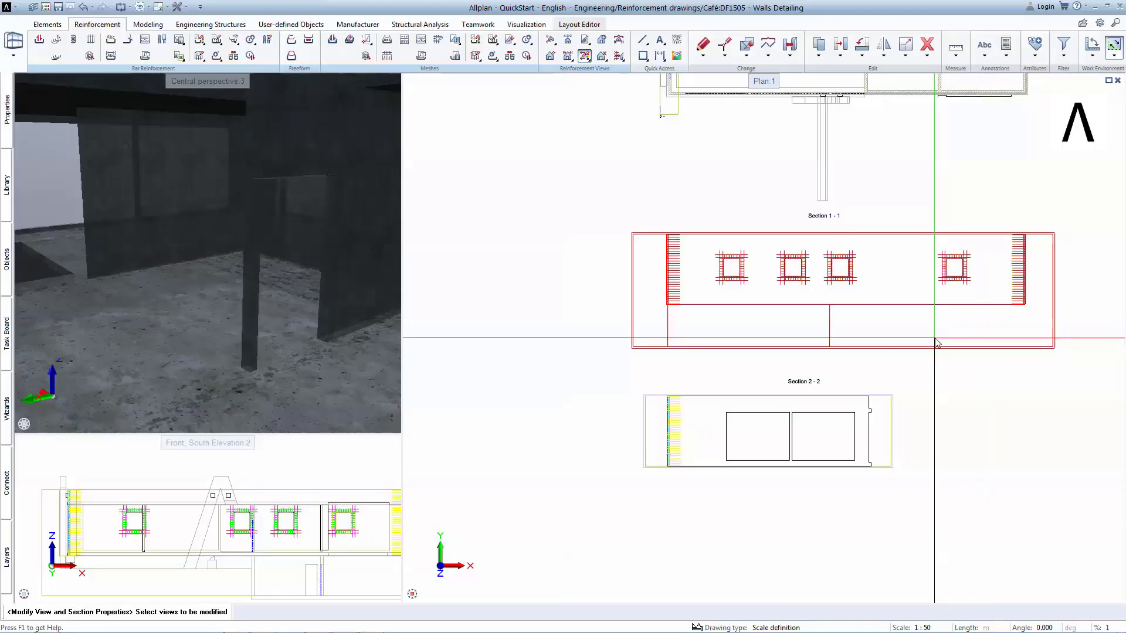
left_click(520, 110)
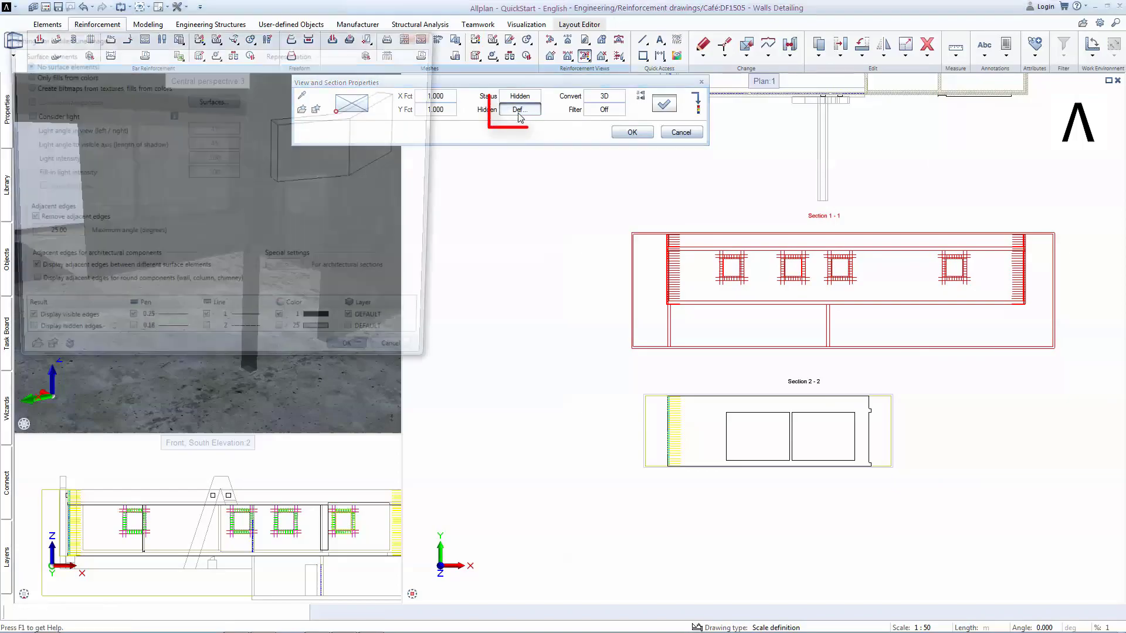
left_click(16, 341)
left_click(158, 341)
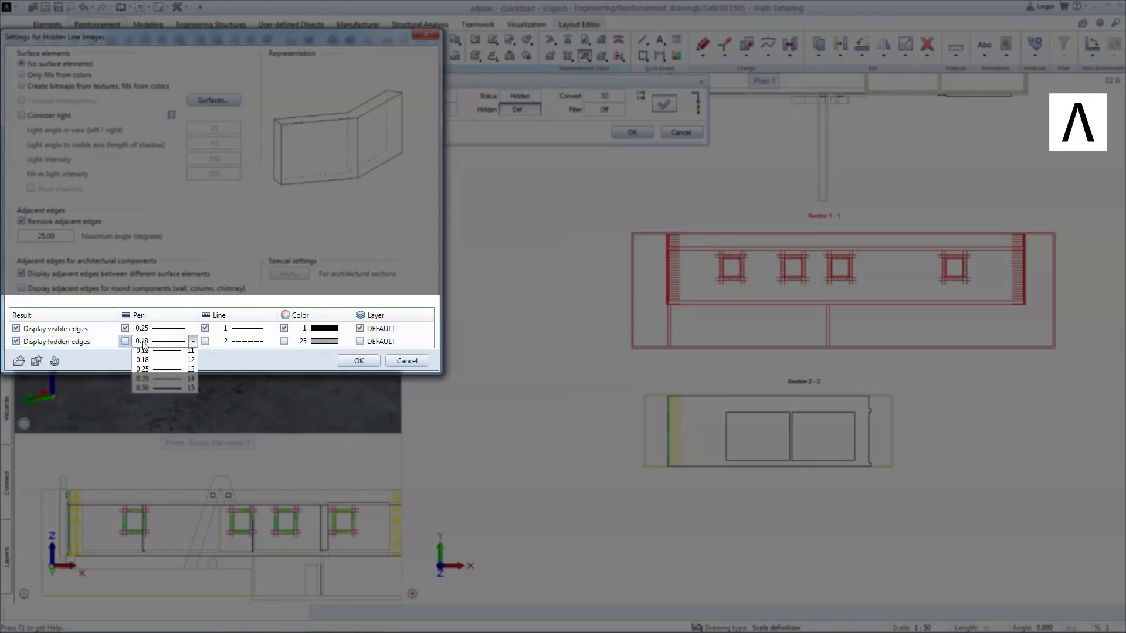
left_click(206, 347)
left_click(206, 345)
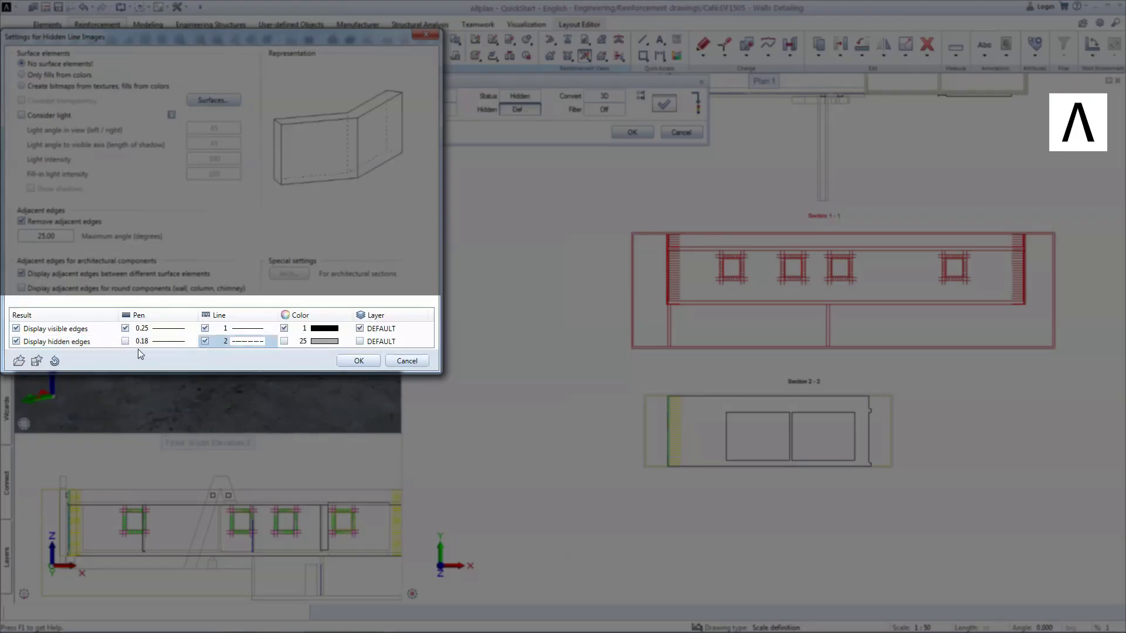
left_click(346, 361)
left_click(643, 134)
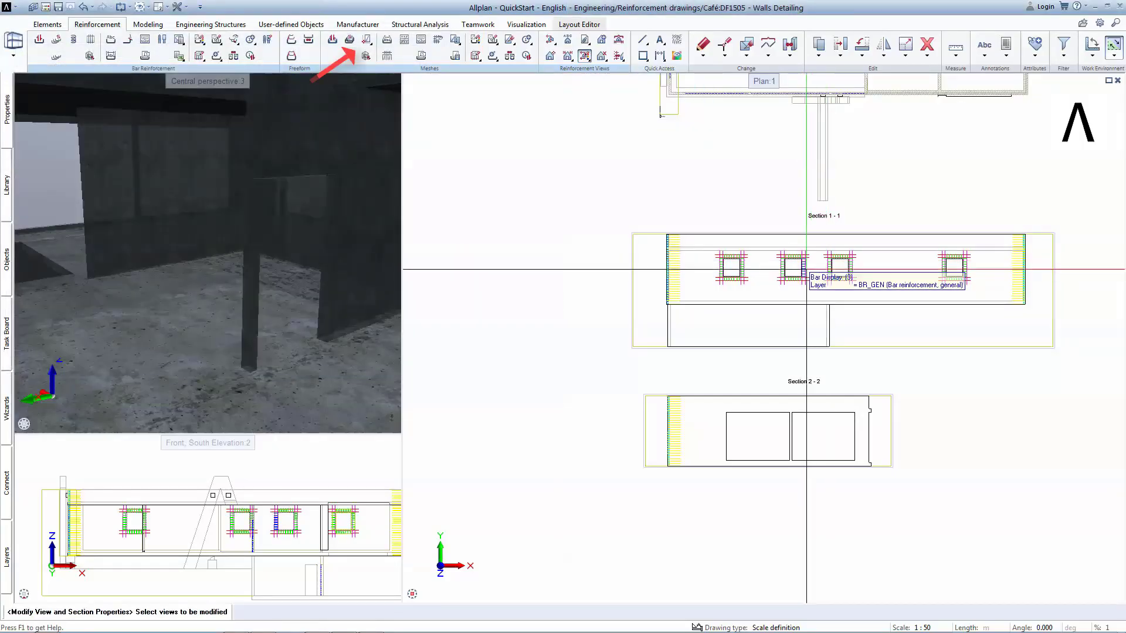
Step: Start Span Reinforcement and outline the wall in Section 1-1 from its lower-left to its upper-right corner with an offset of -0.025 m
left_click(367, 42)
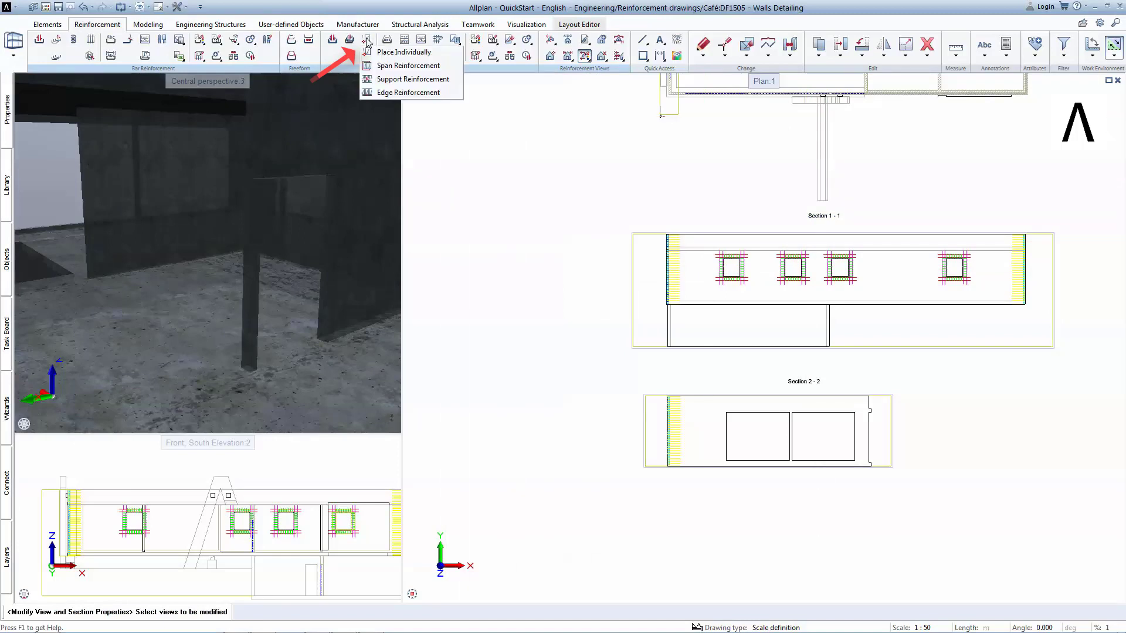
left_click(392, 65)
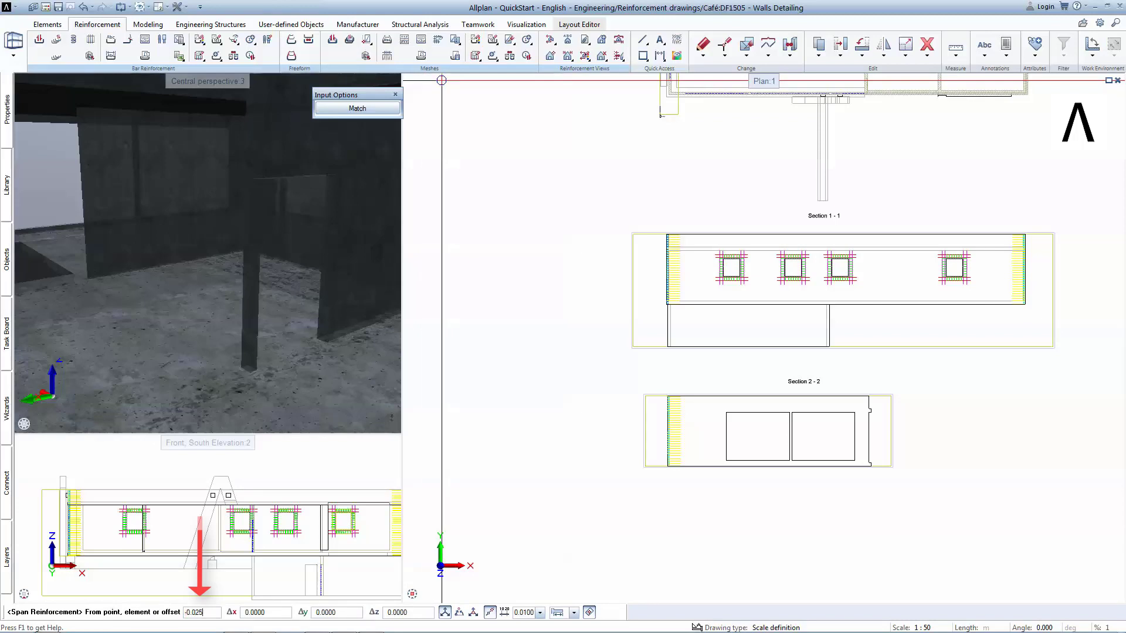
scroll(669, 302, "up", 5)
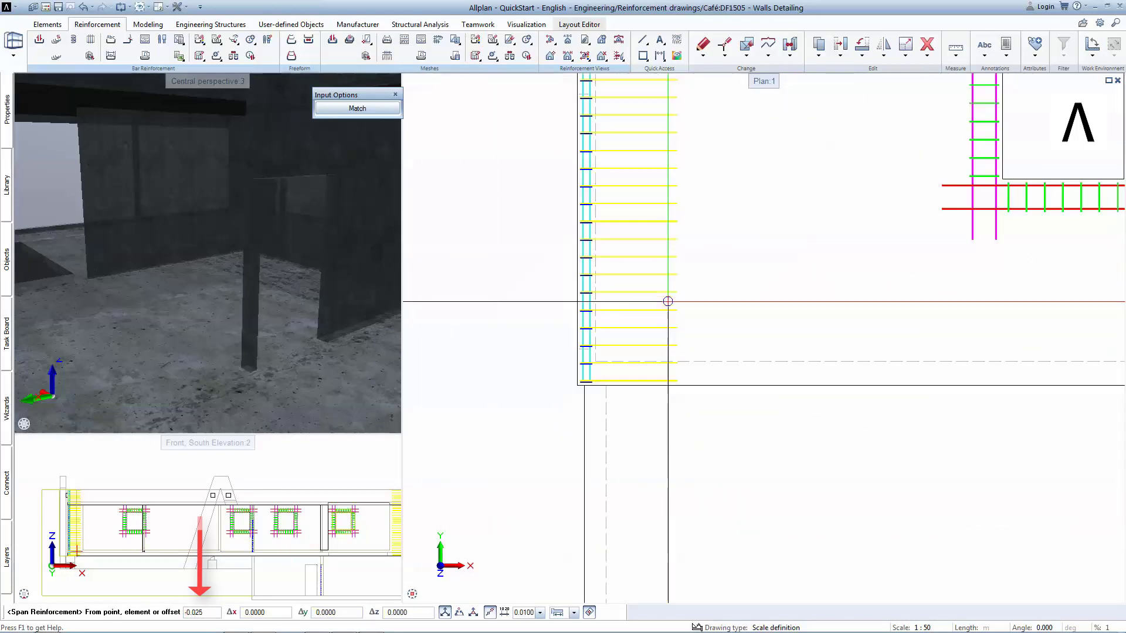
left_click(577, 385)
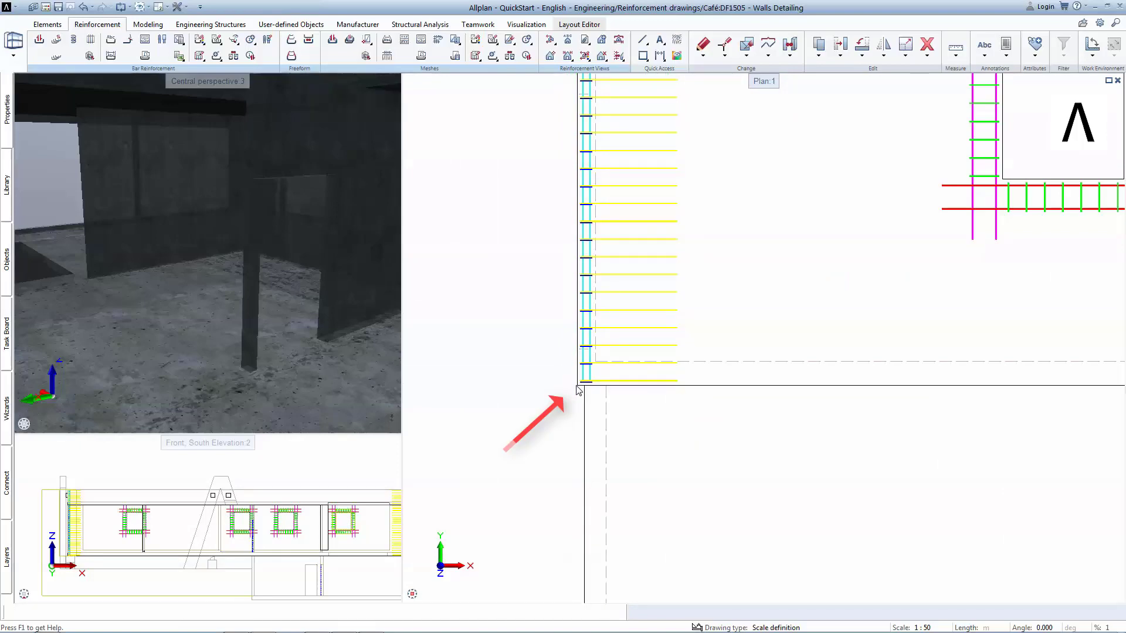
scroll(577, 385, "down", 5)
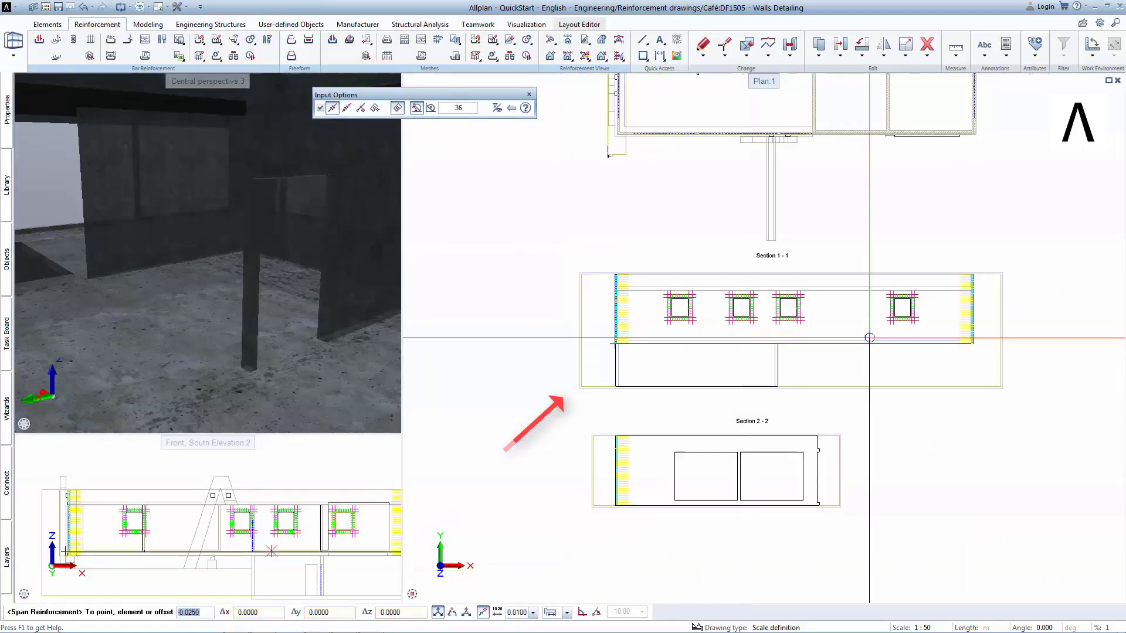
scroll(970, 288, "up", 5)
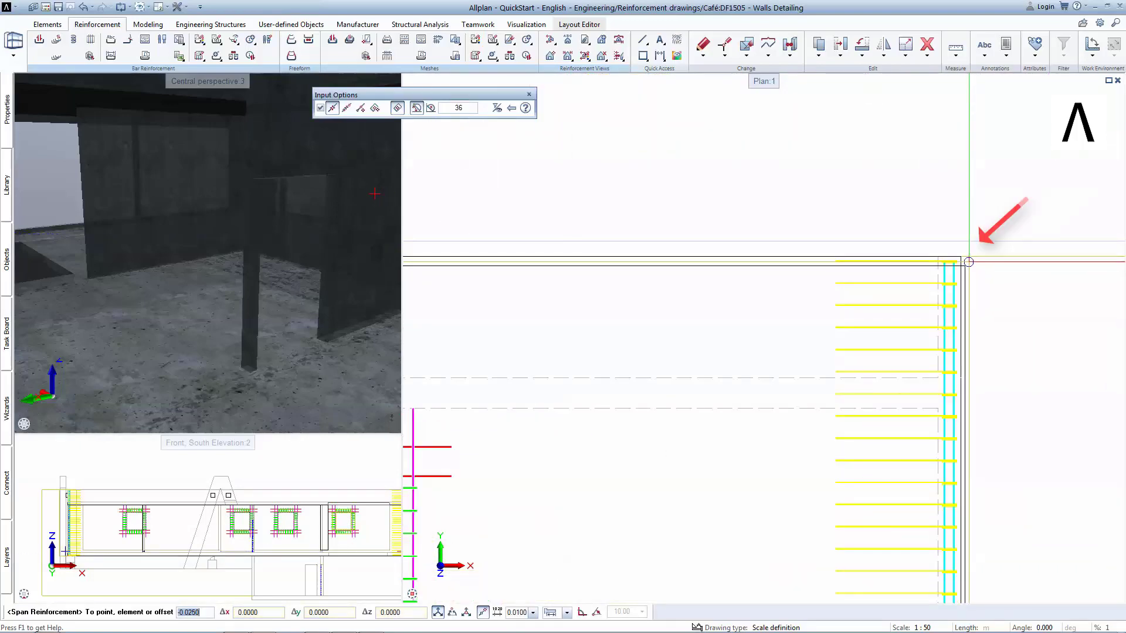
left_click(964, 256)
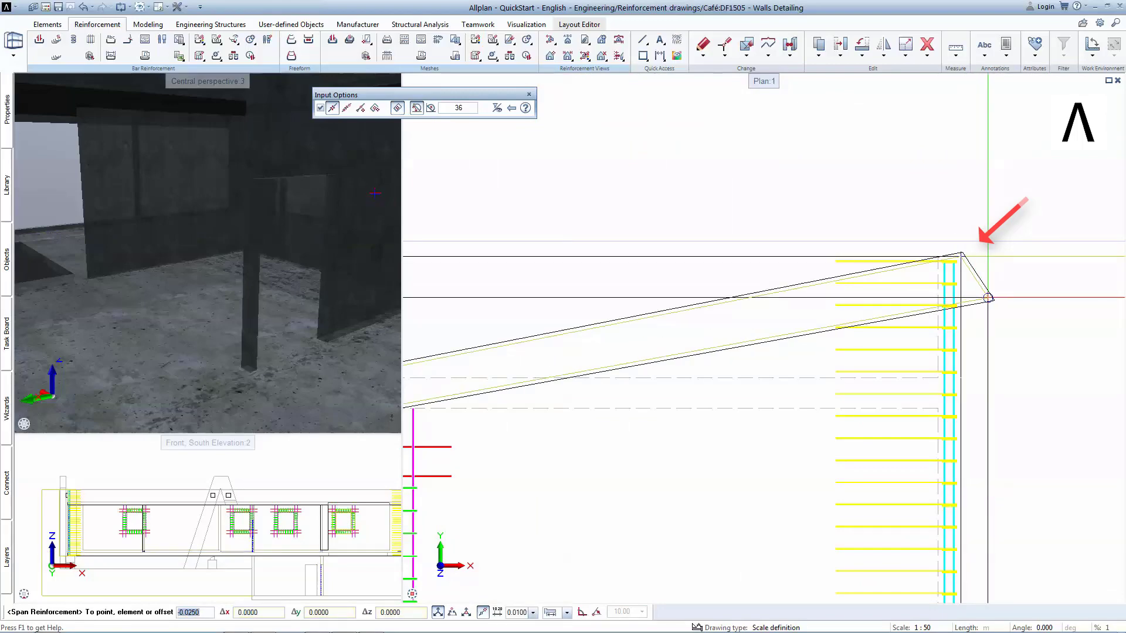
key("Escape")
Step: Define the leftmost window in Section 1-1 as an opening by its diagonal corners with an offset of 0.025 m
scroll(990, 301, "down", 5)
scroll(787, 314, "up", 4)
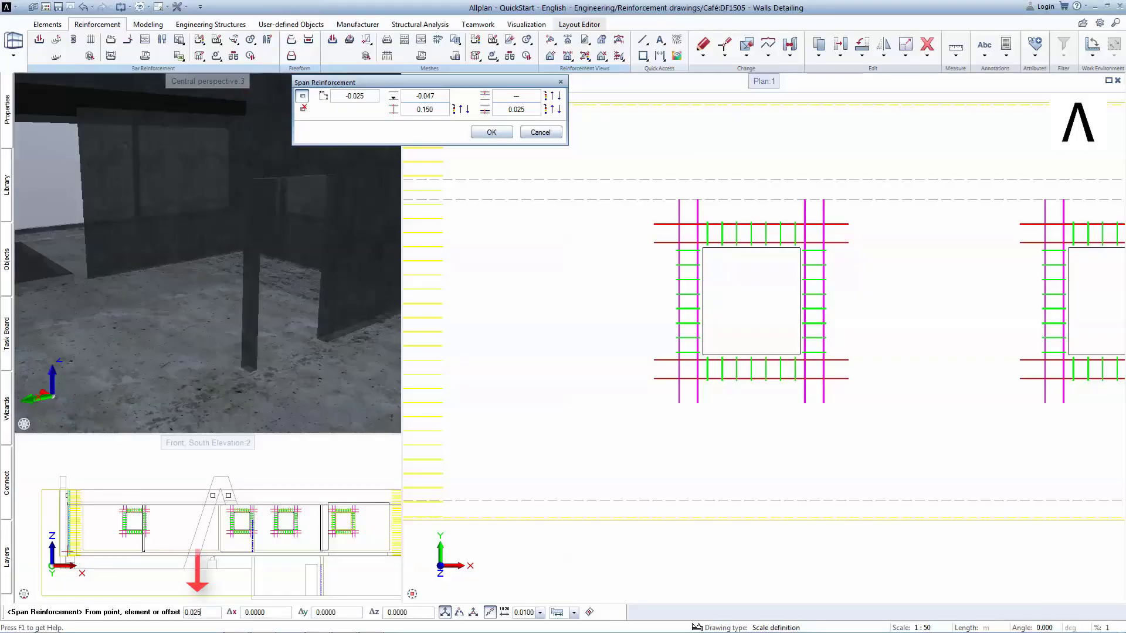
left_click(703, 354)
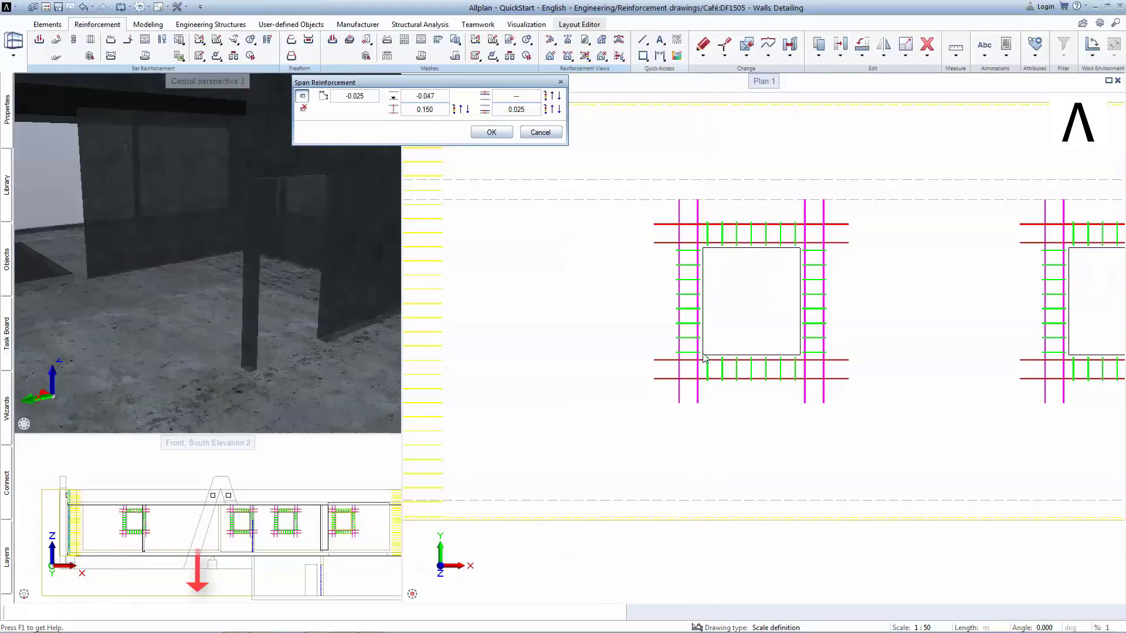
left_click(801, 247)
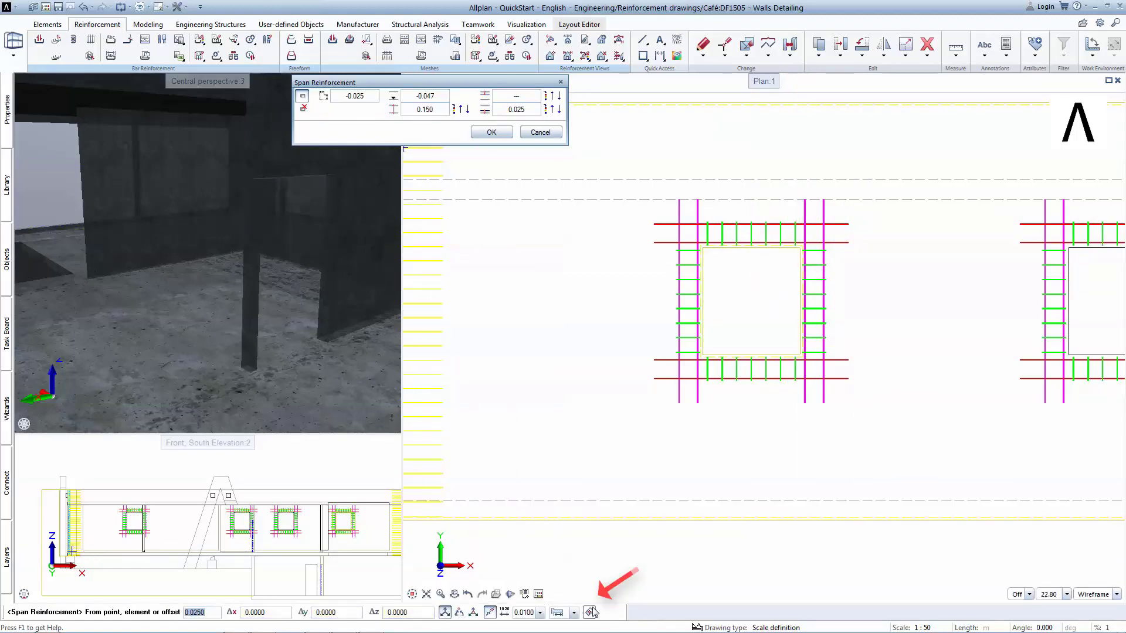
Step: Add the remaining three windows as openings by detecting their outlines, and confirm the span reinforcement's placement area
middle_click_drag(872, 373, 384, 388)
left_click(604, 322)
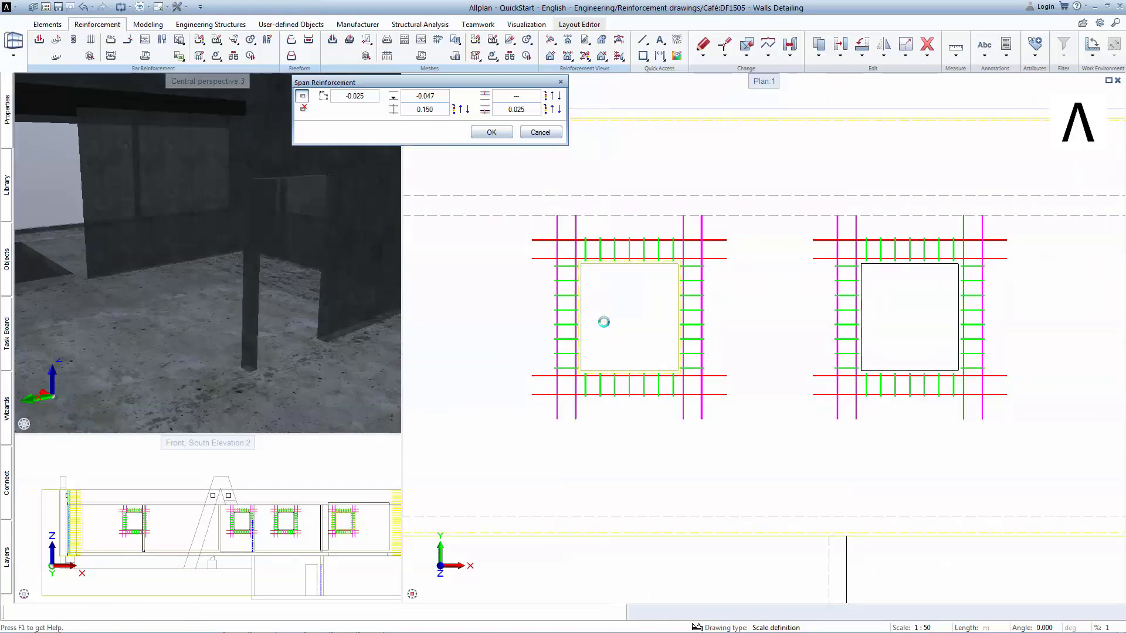
left_click(901, 322)
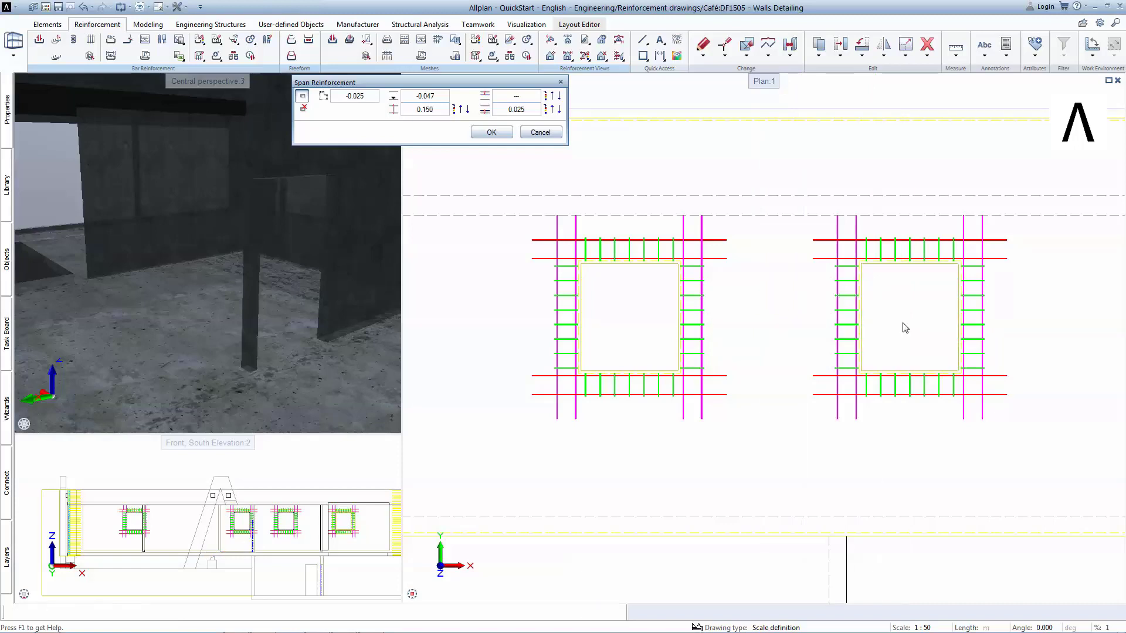
middle_click_drag(895, 328, 433, 343)
middle_click_drag(850, 342, 577, 349)
left_click(836, 332)
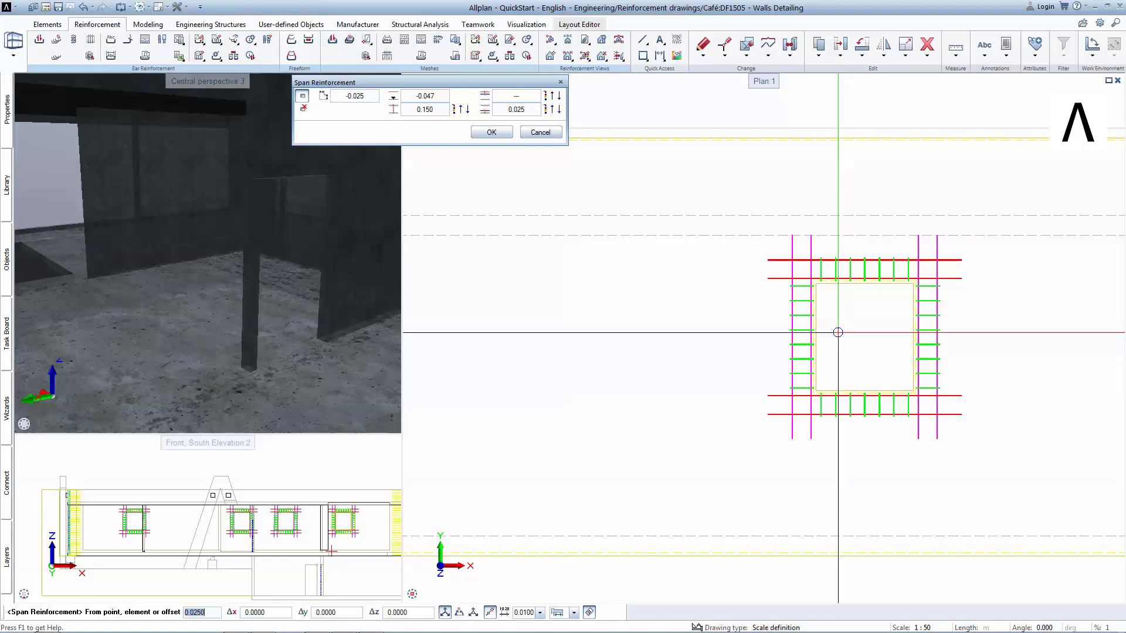
left_click(496, 134)
Step: Choose mesh 119GQ 348 for the span reinforcement and confirm the placing parameters for the wall in Section 1-1
scroll(803, 343, "down", 5)
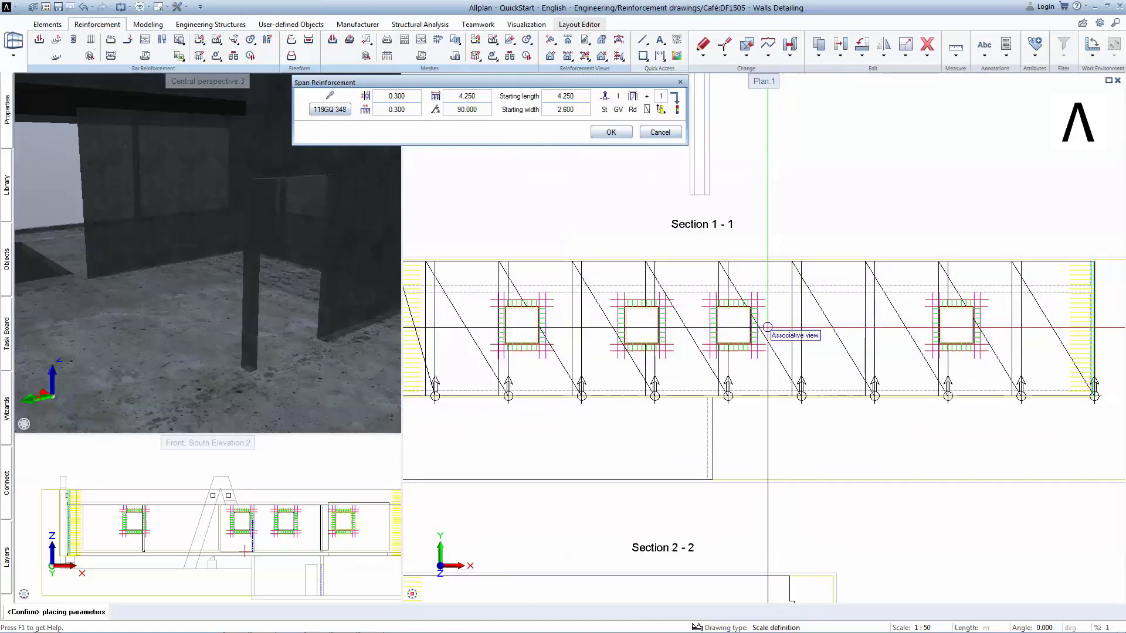
left_click(330, 110)
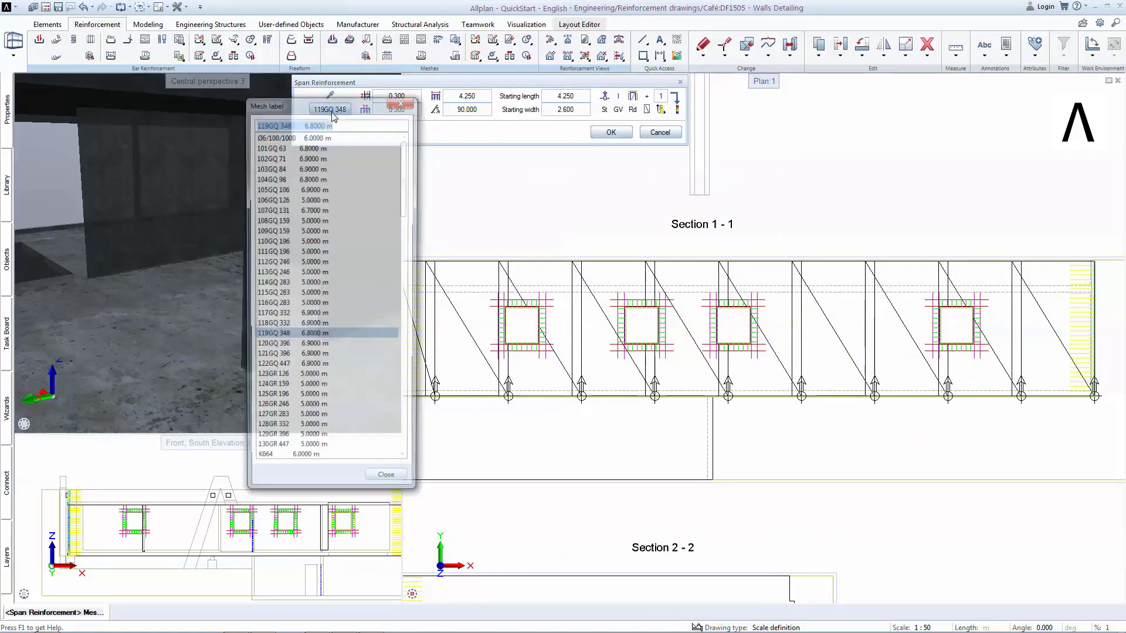
double_click(327, 336)
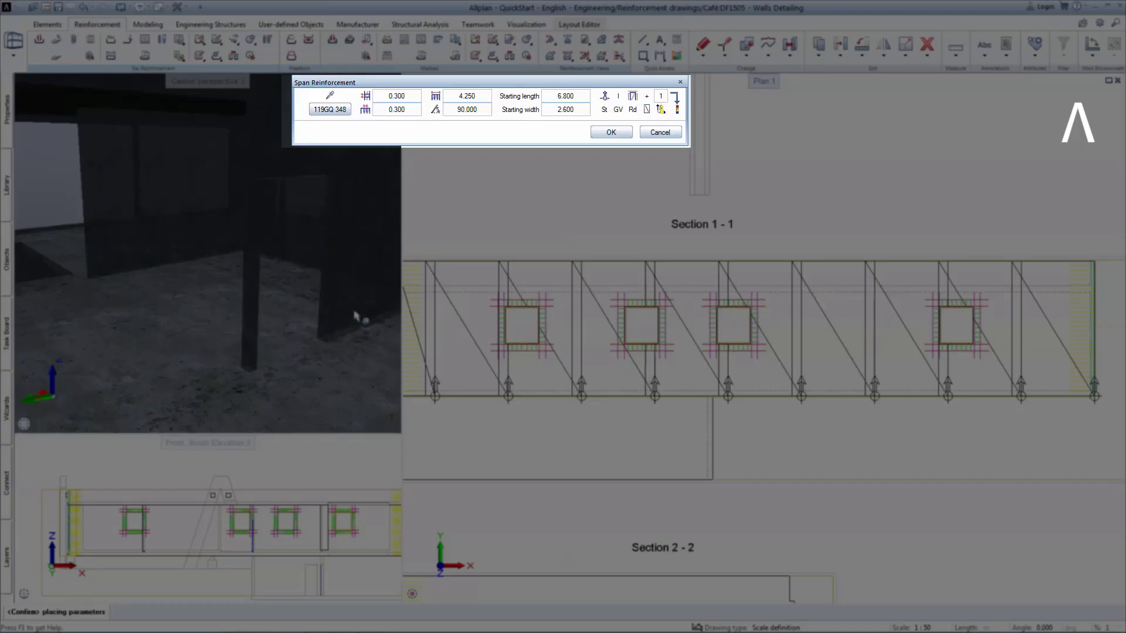
left_click(625, 99)
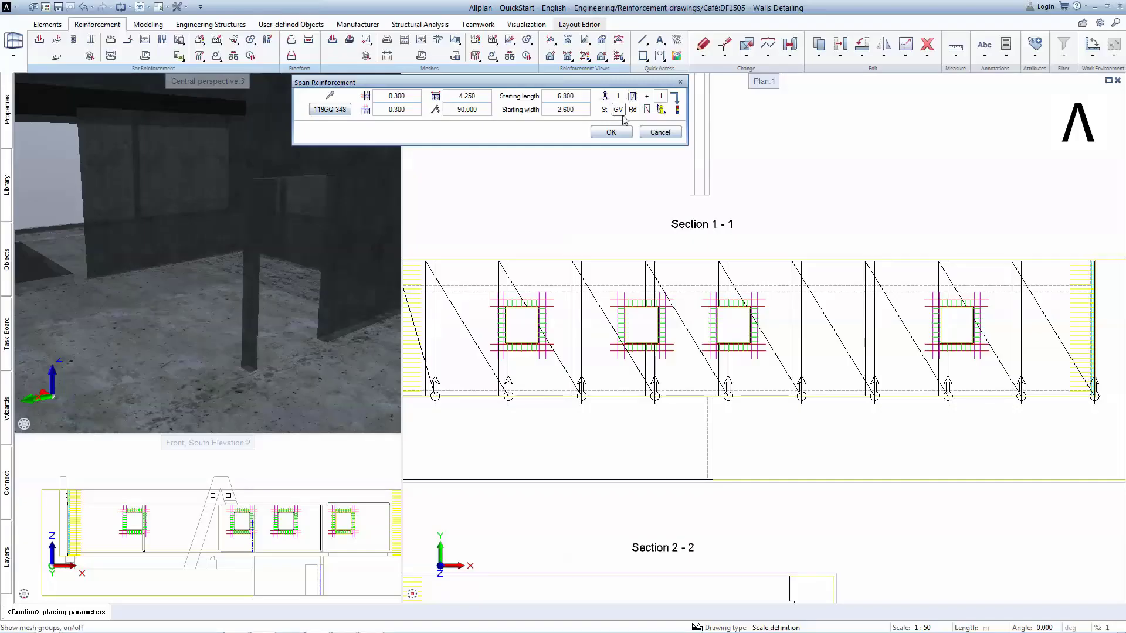
left_click(615, 131)
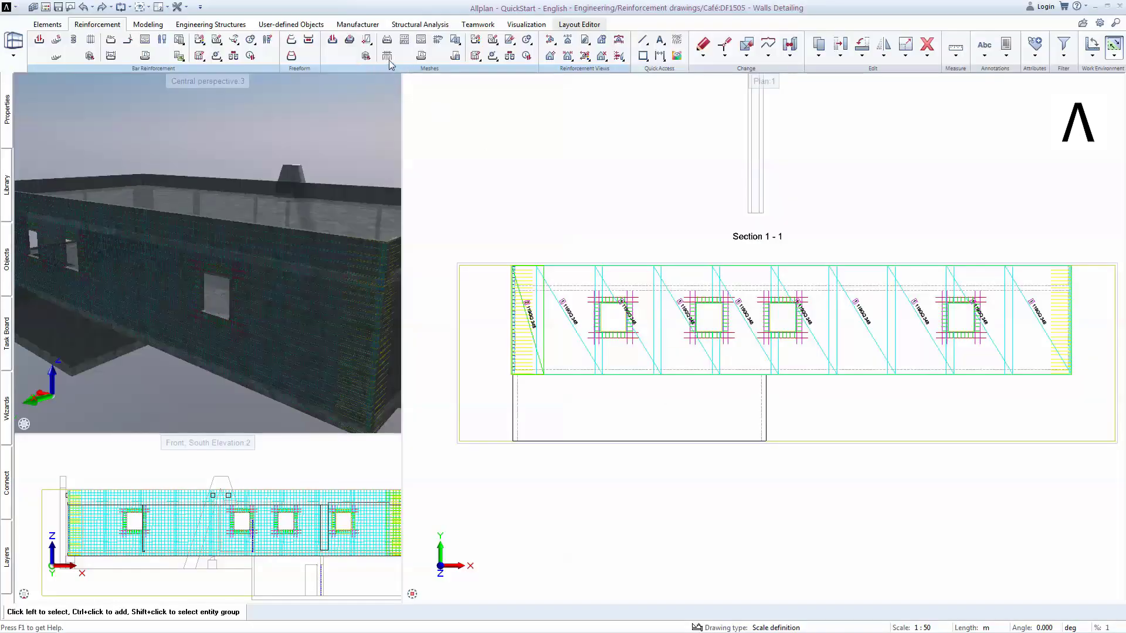
Step: Dimension the first three mesh overlaps from the left end of the wall in Section 1-1
left_click(387, 55)
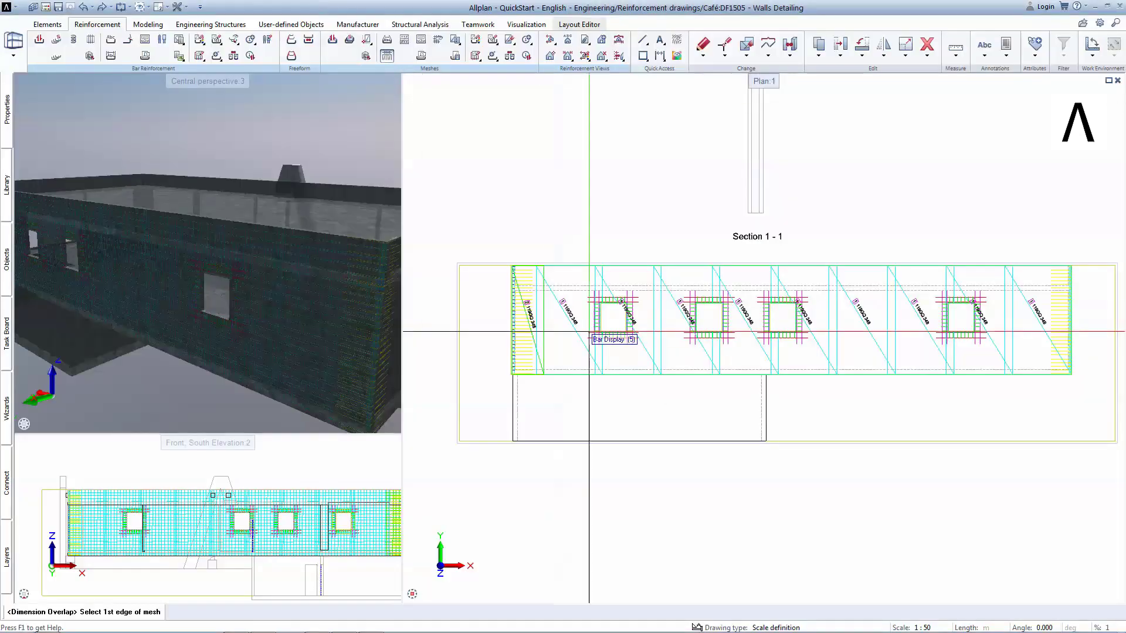
scroll(555, 298, "up", 5)
left_click(519, 239)
left_click(520, 240)
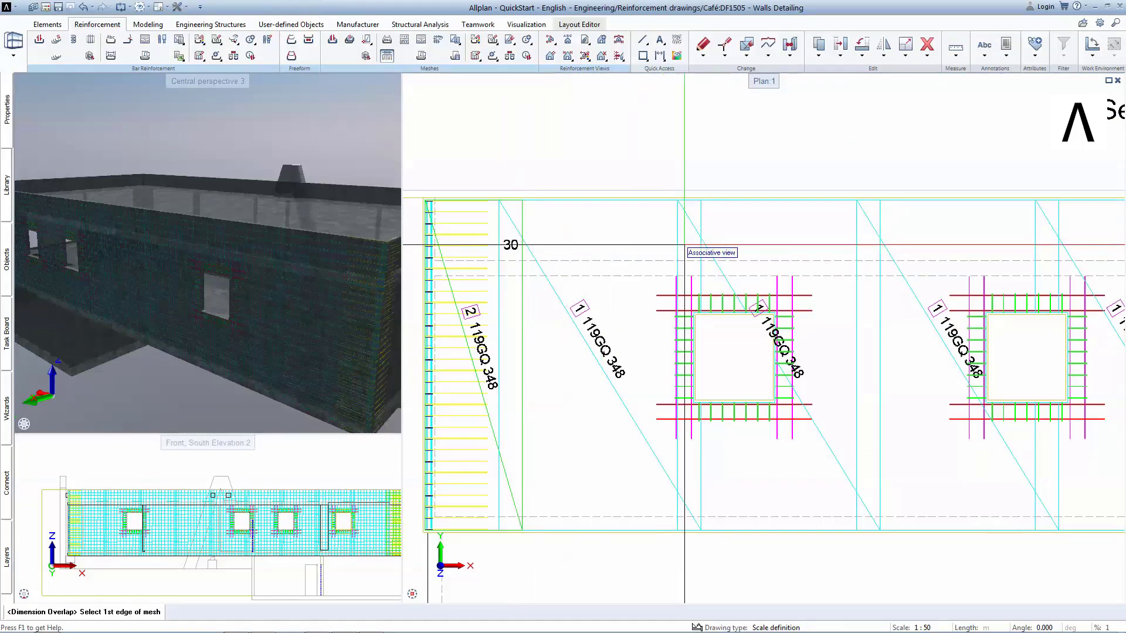
left_click(680, 242)
left_click(701, 240)
left_click(857, 241)
left_click(882, 232)
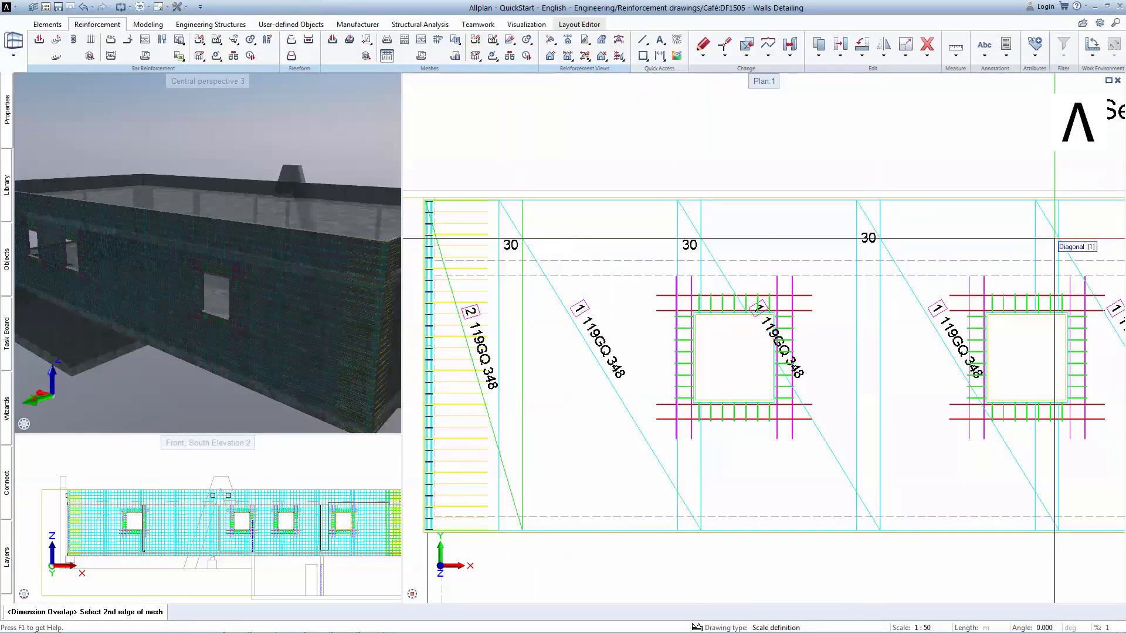
key("Escape")
Step: Add a dimension line without bar markers below the leftmost window's bottom edge bars, and place its label without the bar length
scroll(670, 353, "up", 2)
scroll(671, 354, "up", 1)
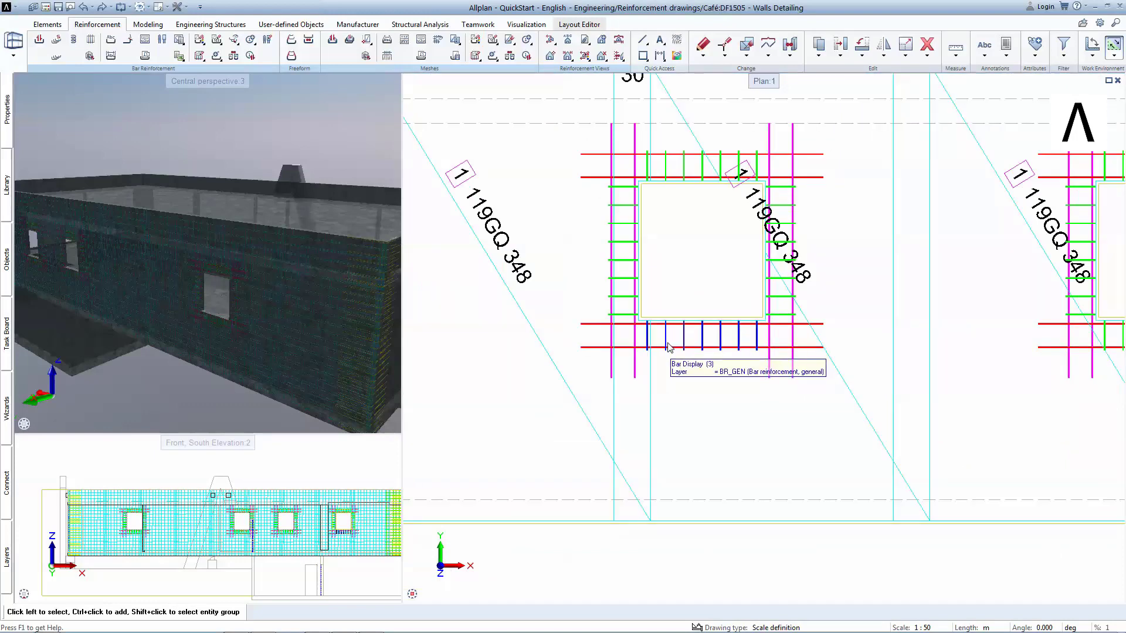
right_click(668, 344)
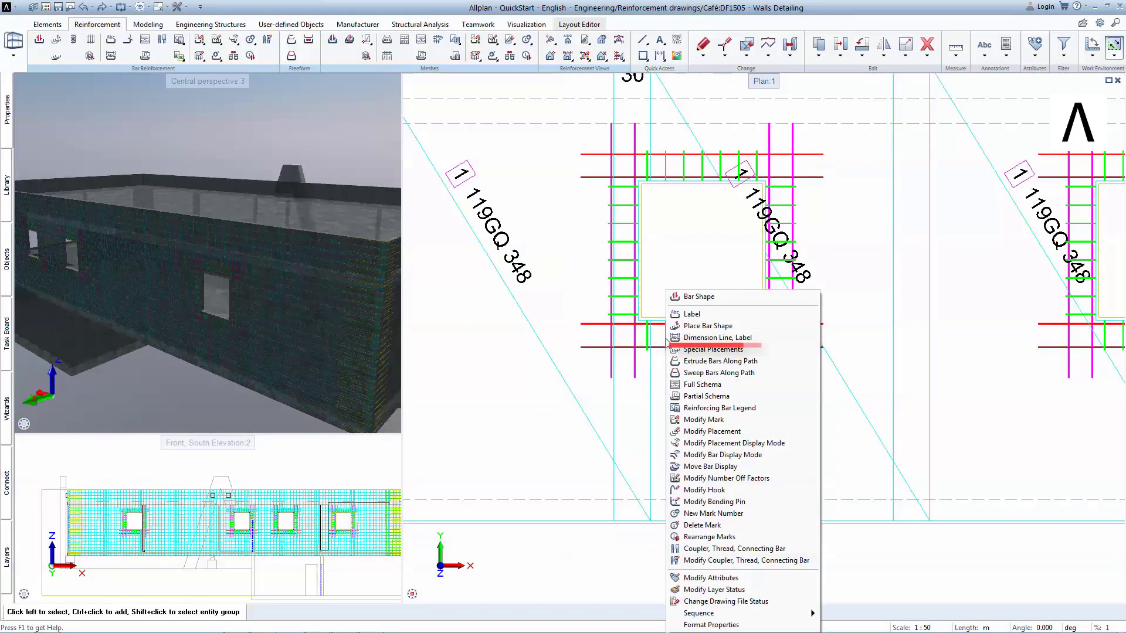
left_click(689, 337)
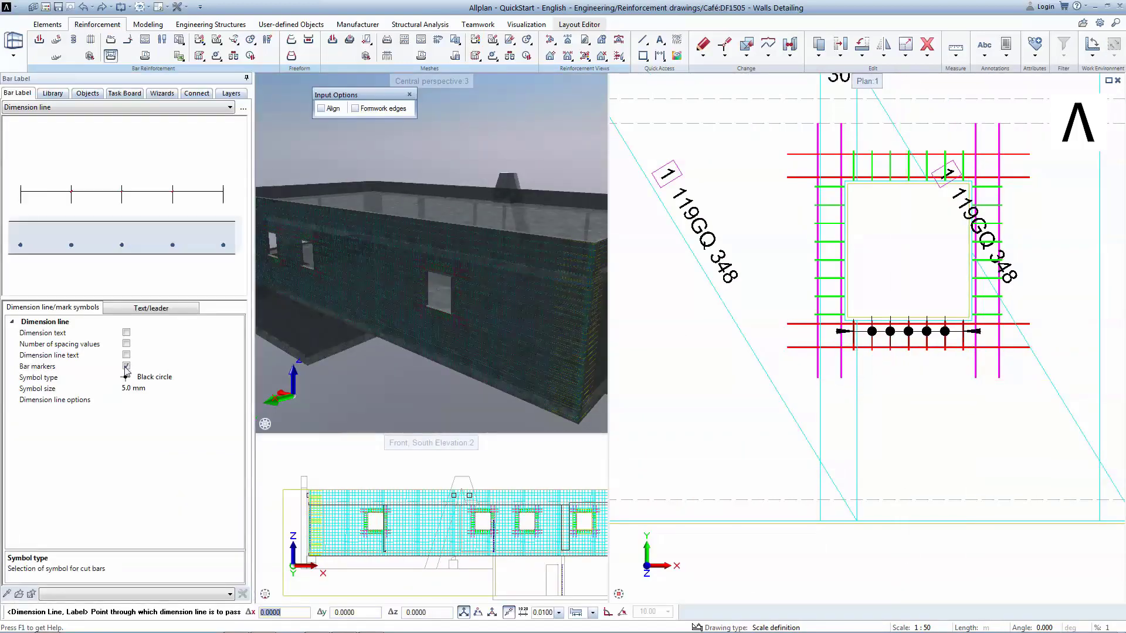
left_click(126, 366)
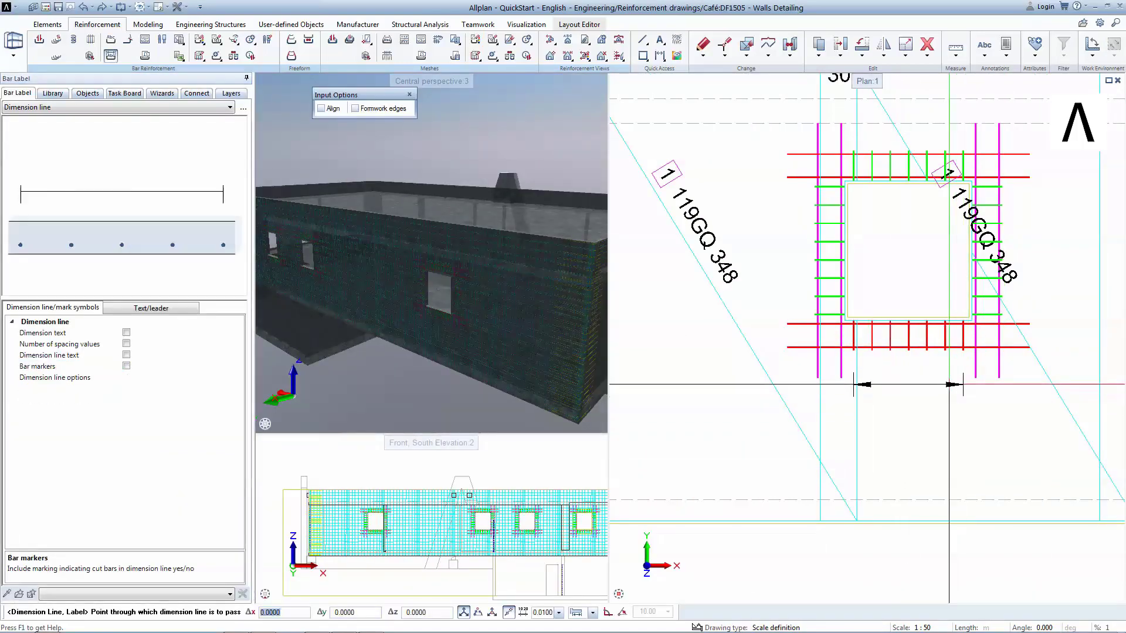
left_click(948, 384)
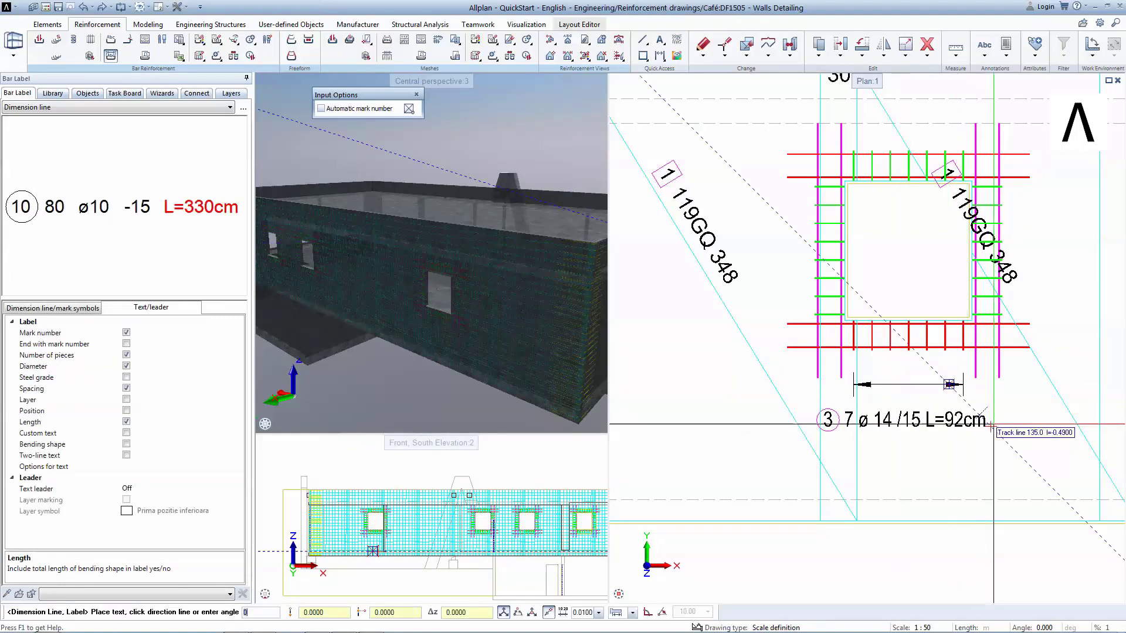
left_click(126, 422)
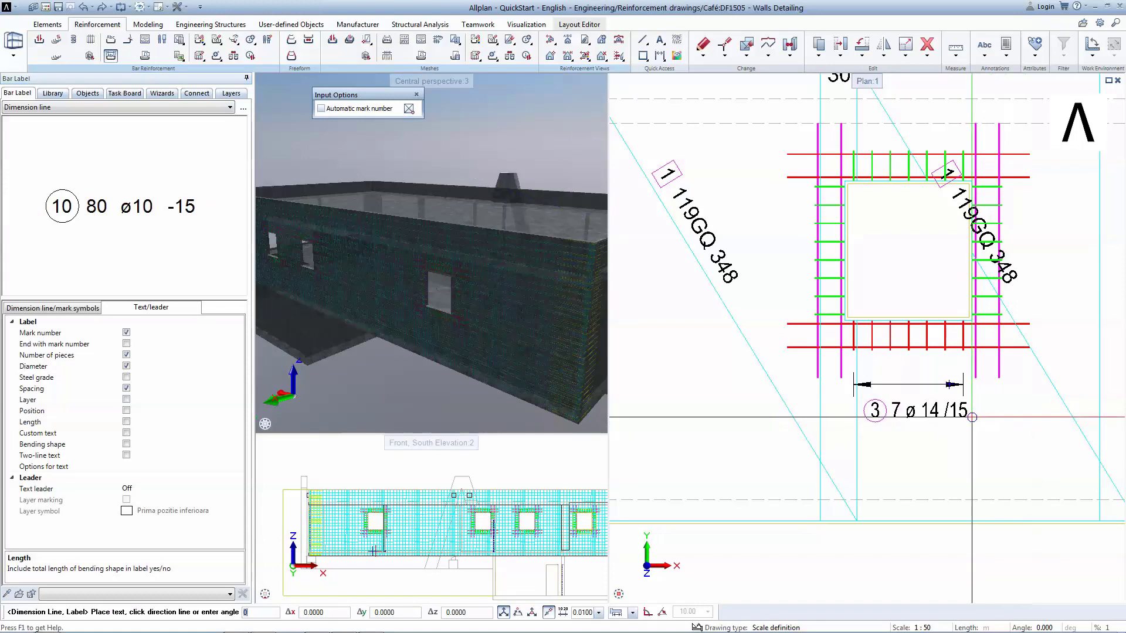
left_click(963, 415)
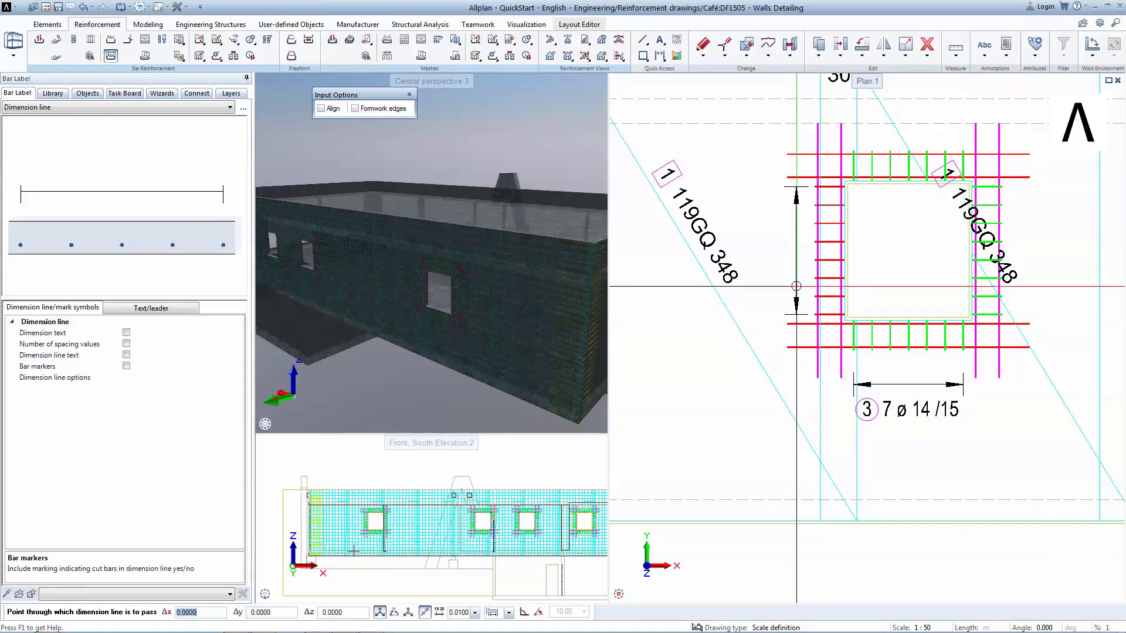
Step: Add dimension lines with labels for the edge bars on the left, upper and right sides of the leftmost window
left_click(797, 286)
left_click(775, 198)
scroll(850, 208, "down", 1)
scroll(967, 229, "up", 1)
middle_click_drag(996, 258, 935, 287)
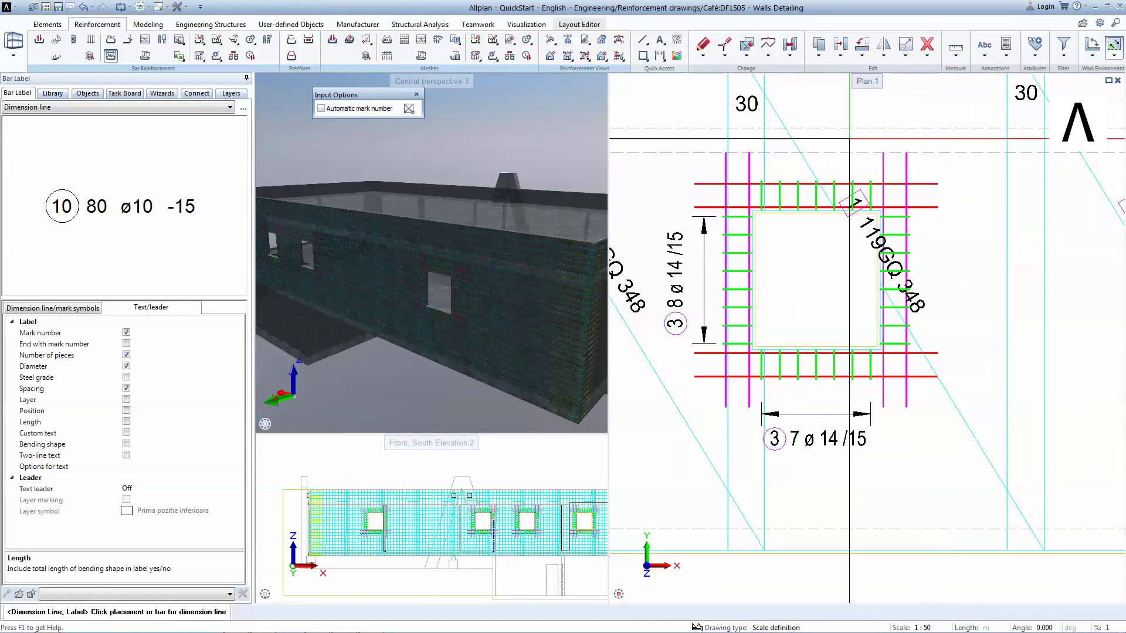
left_click(781, 194)
left_click(849, 139)
left_click(893, 114)
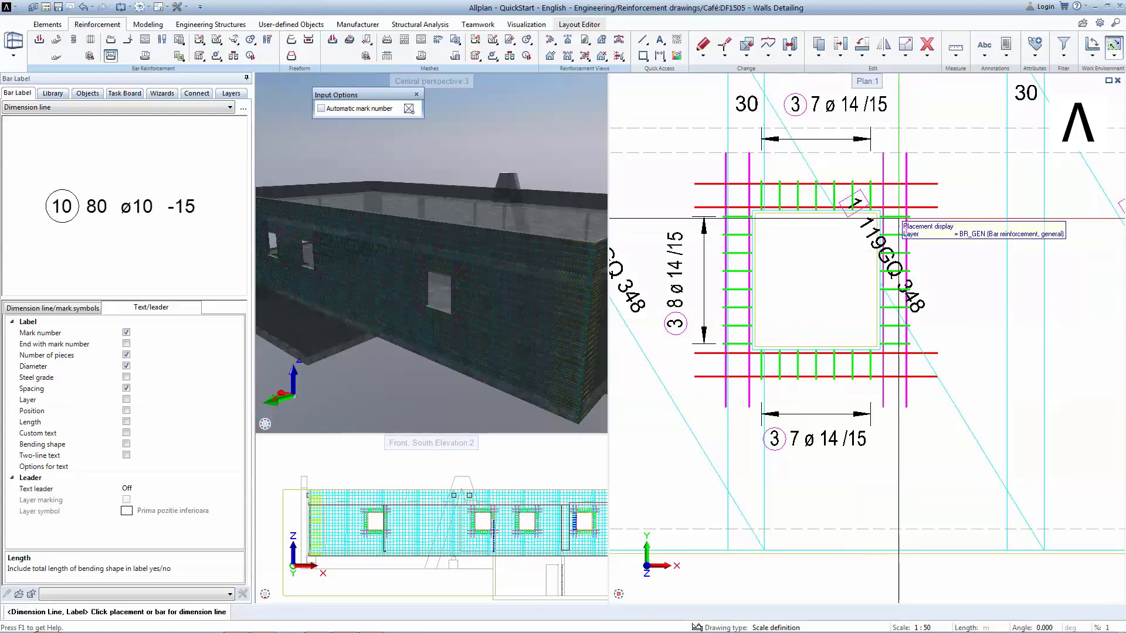
left_click(899, 218)
left_click(950, 281)
left_click(975, 293)
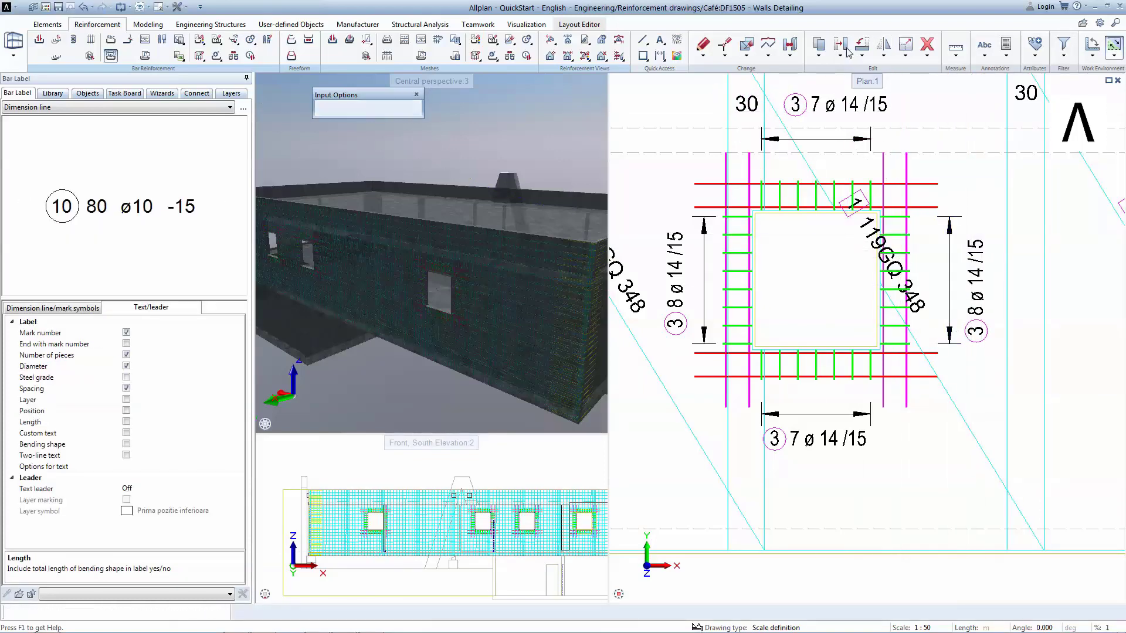
Step: Move the 119GQ 348 mesh labels overlapping the leftmost window to the free wall area at its lower right
left_click(847, 52)
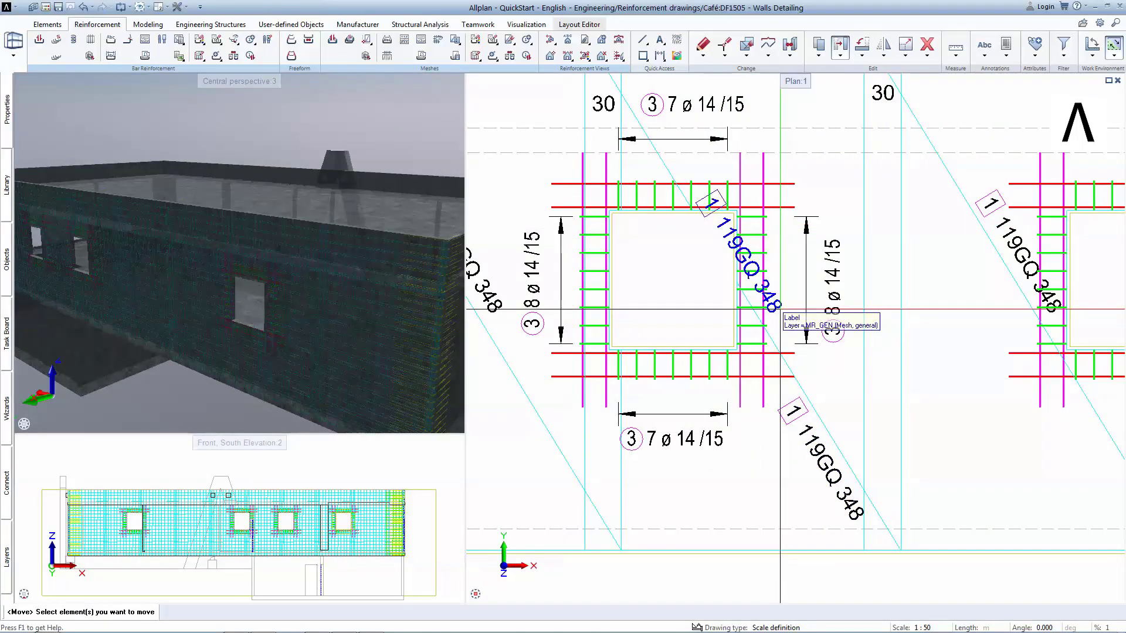
left_click(780, 309)
left_click(779, 309)
left_click(889, 494)
key("Escape")
Step: Switch the bar label type to Fan and label the horizontal bars above the leftmost window, placing the text to their right
scroll(806, 298, "down", 1)
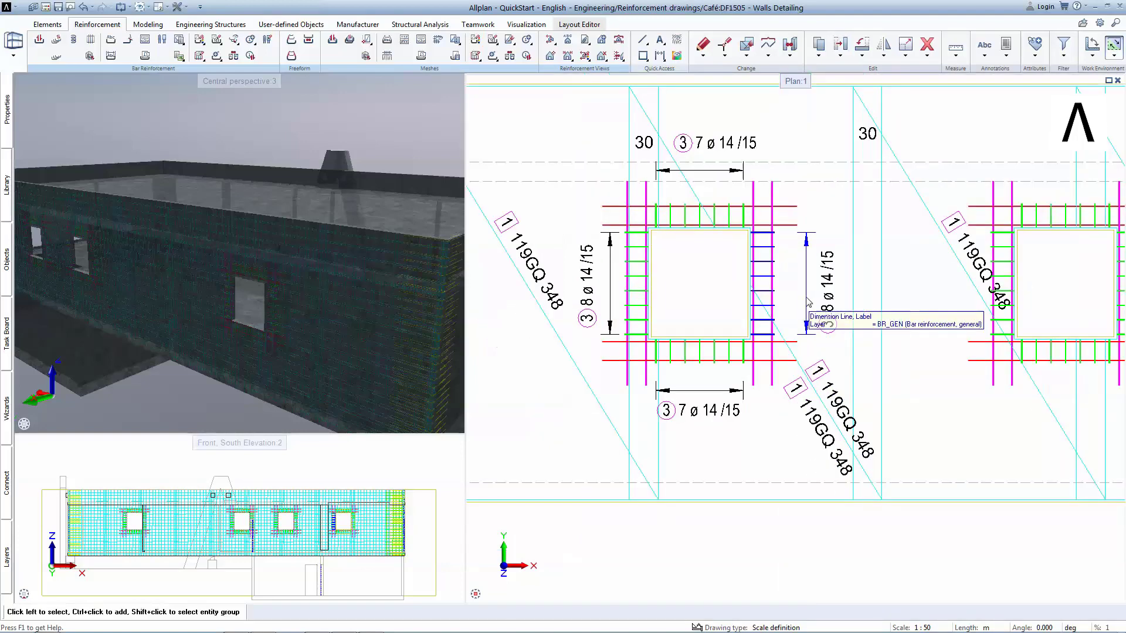
middle_click_drag(893, 291, 815, 327)
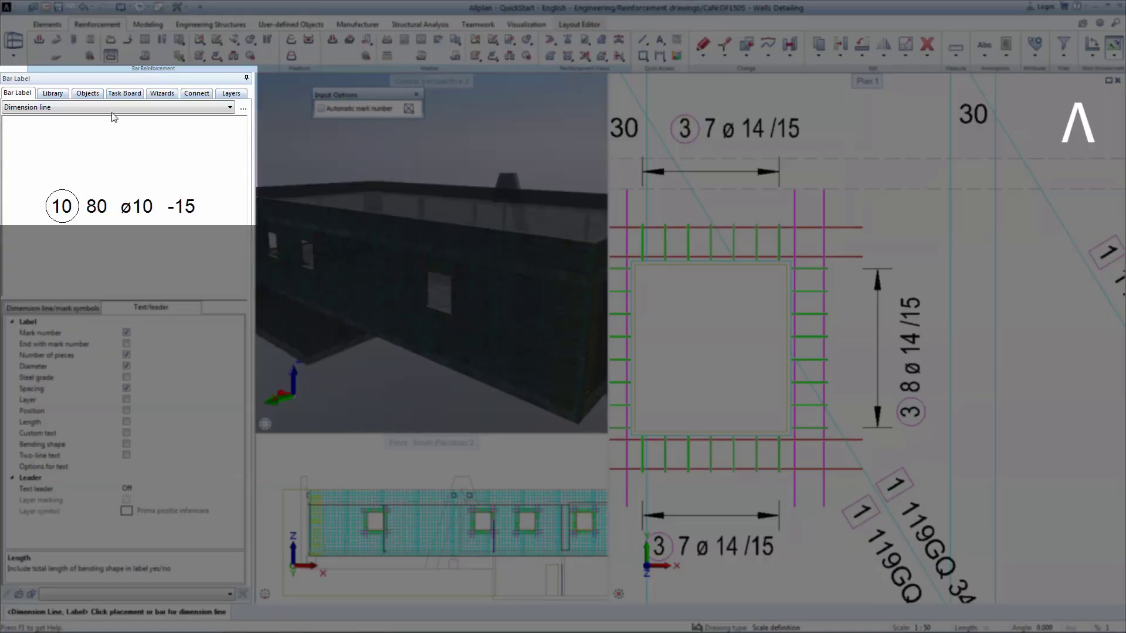
left_click(111, 110)
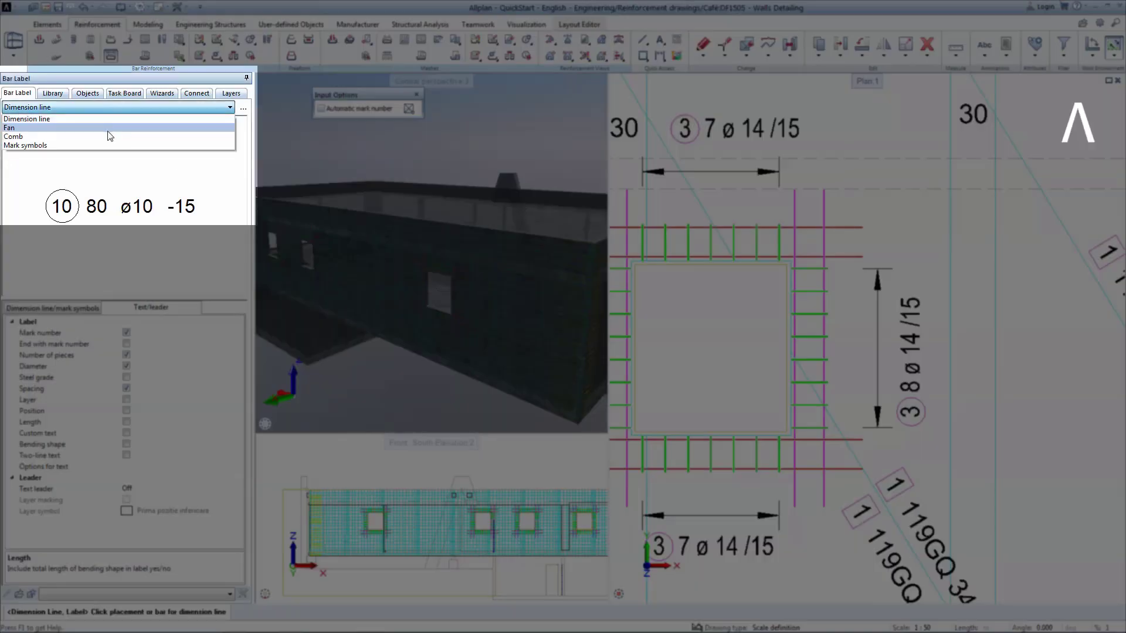
left_click(108, 129)
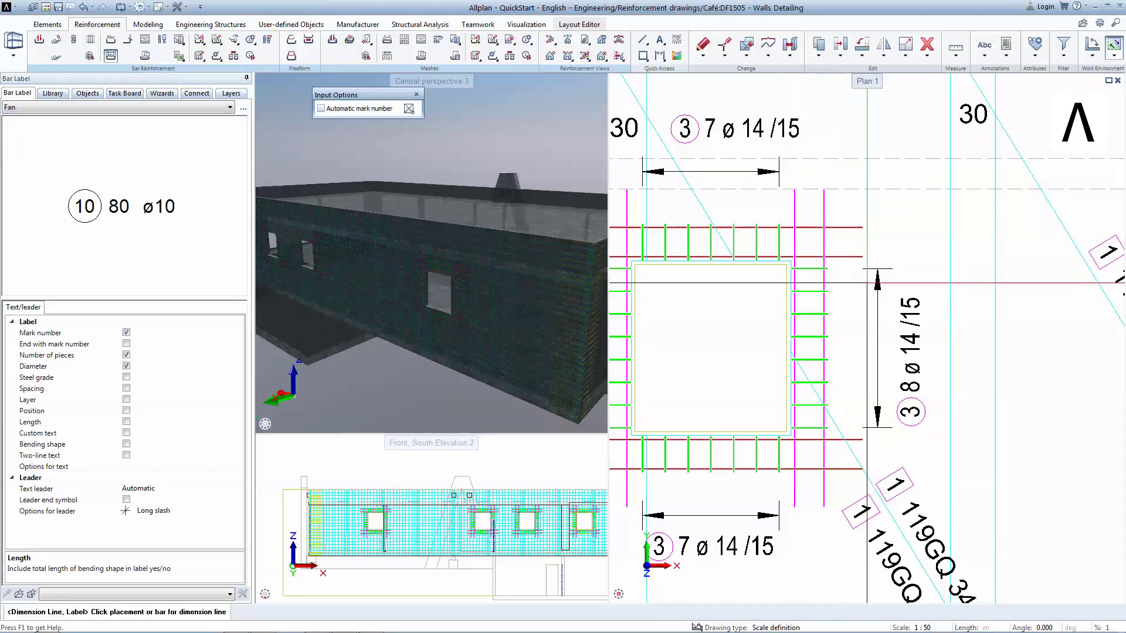
left_click(845, 226)
left_click(1006, 224)
scroll(832, 197, "down", 2)
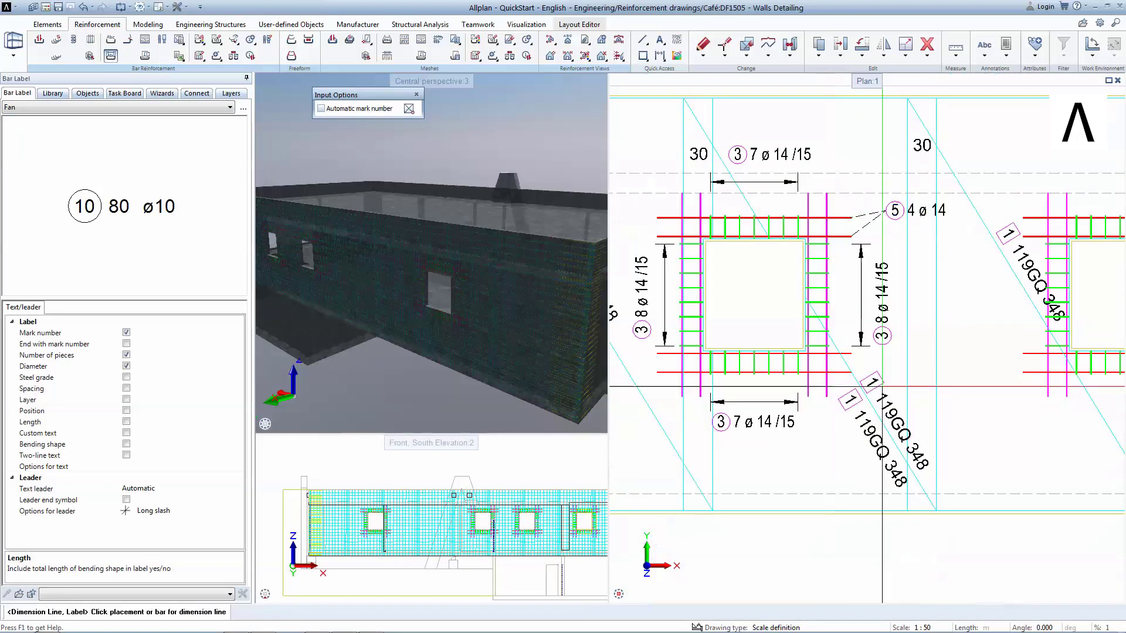
Step: Add a fan label rotated 90° to the vertical bars on the leftmost window's left side, placing it below the window
left_click(682, 384)
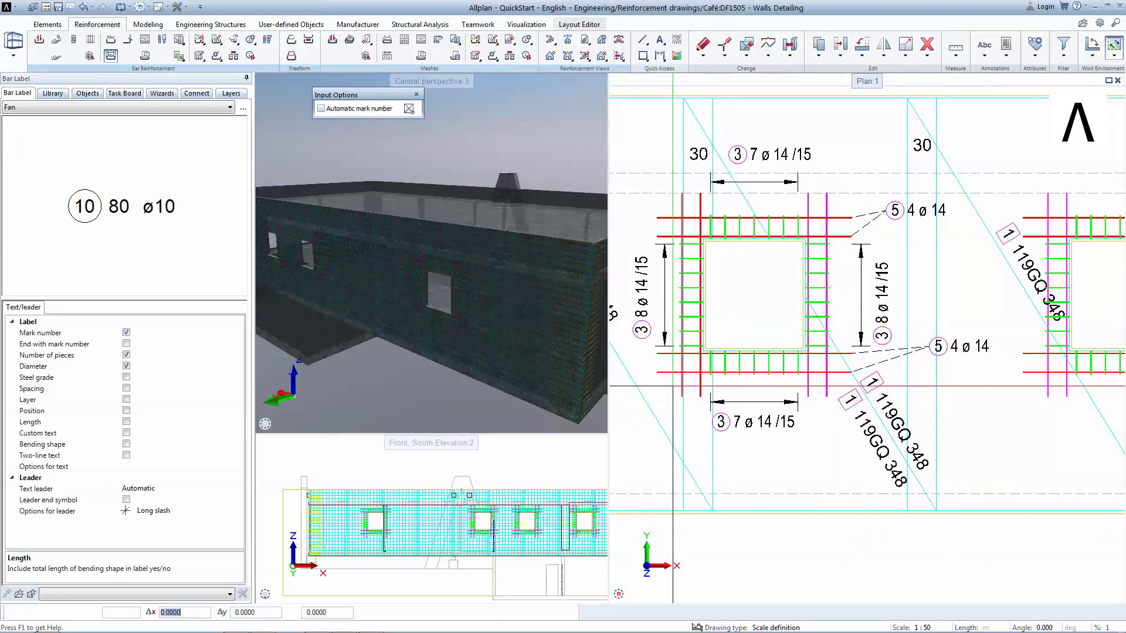
middle_click_drag(672, 383, 759, 364)
type("90")
key("Return")
left_click(708, 451)
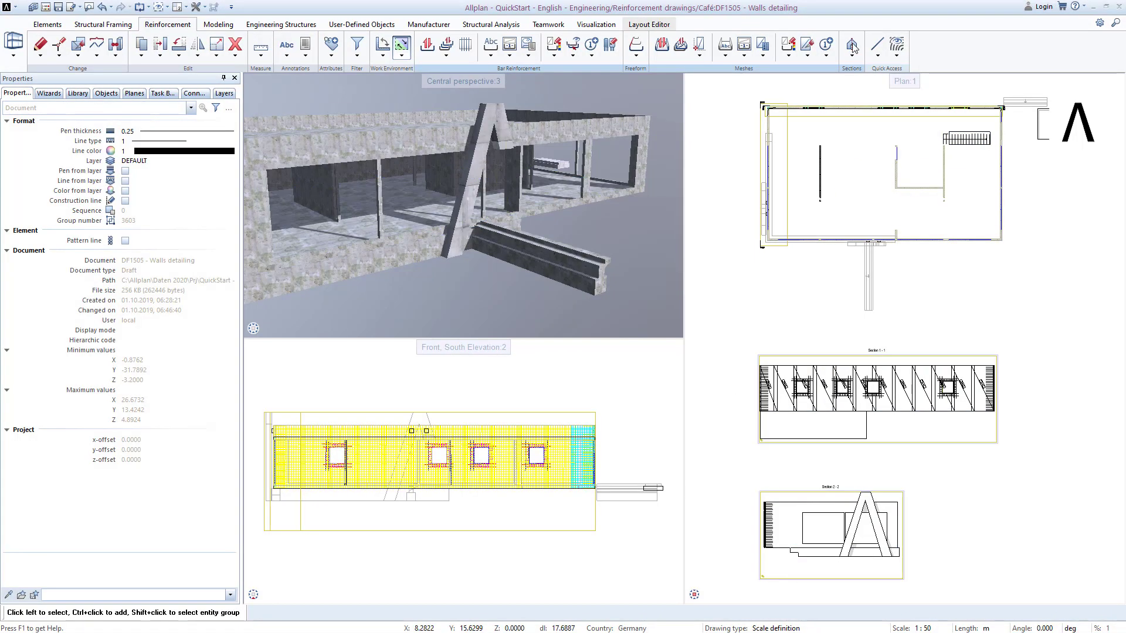
Step: Start a new section with Advanced input and identifier 3, and outline its clipping path around the wall corner beside section marker 1
left_click(852, 45)
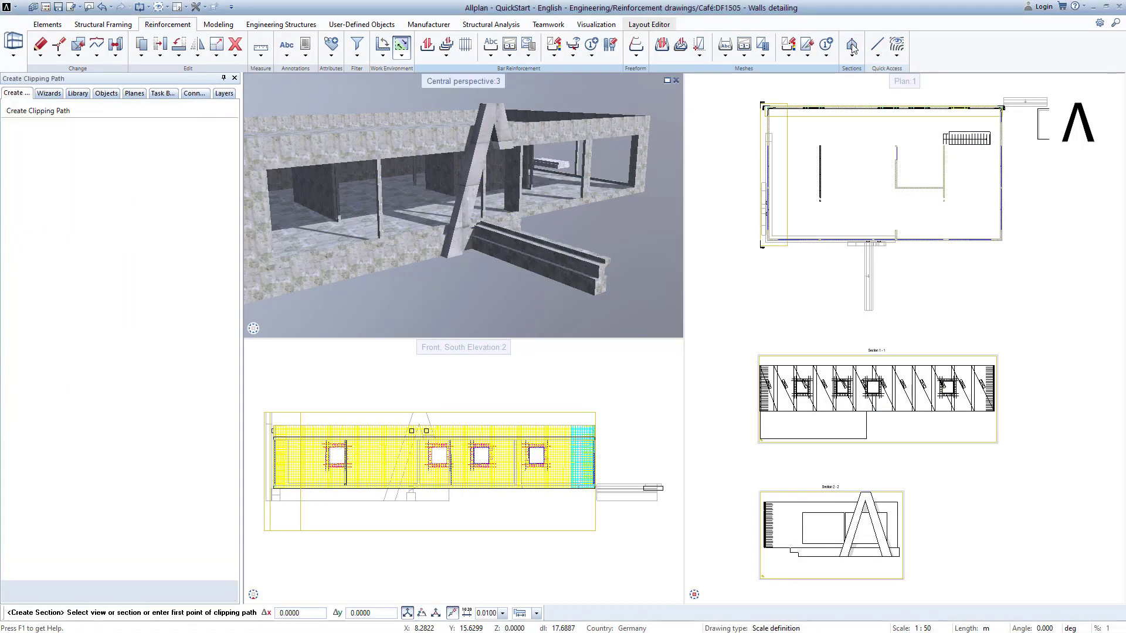
left_click(216, 134)
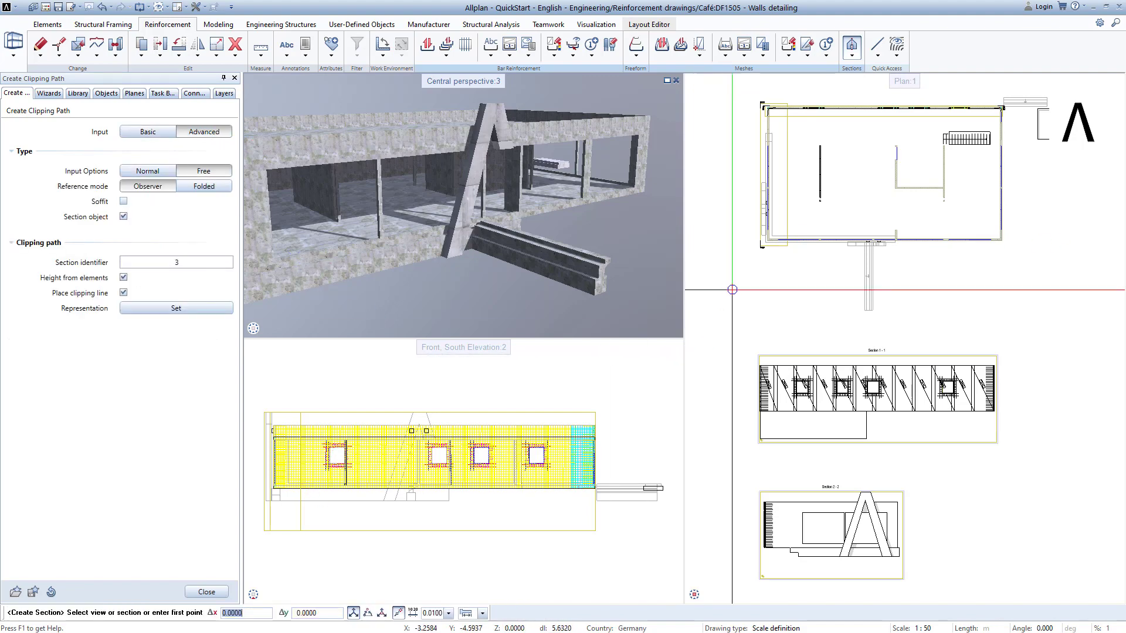
scroll(753, 292, "up", 5)
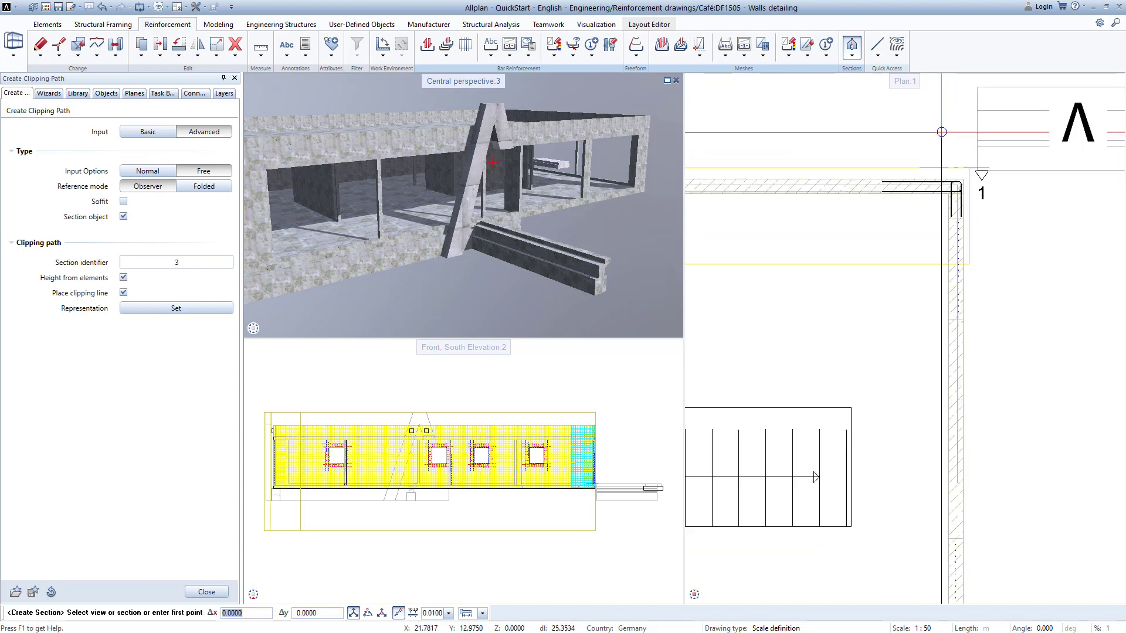
left_click(974, 164)
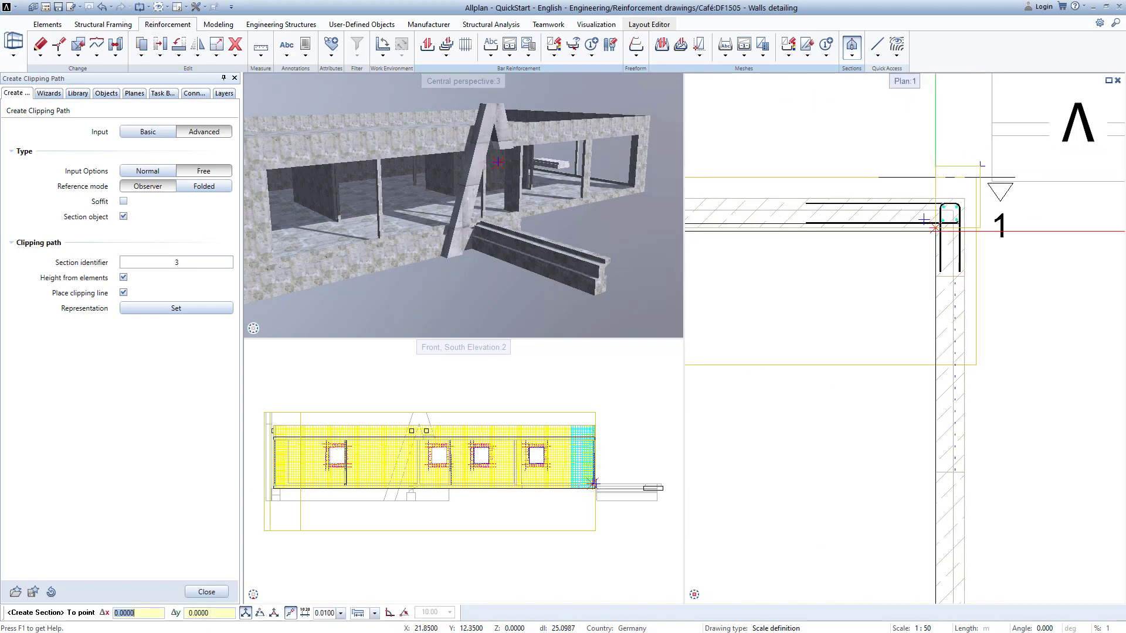
scroll(872, 291, "down", 3)
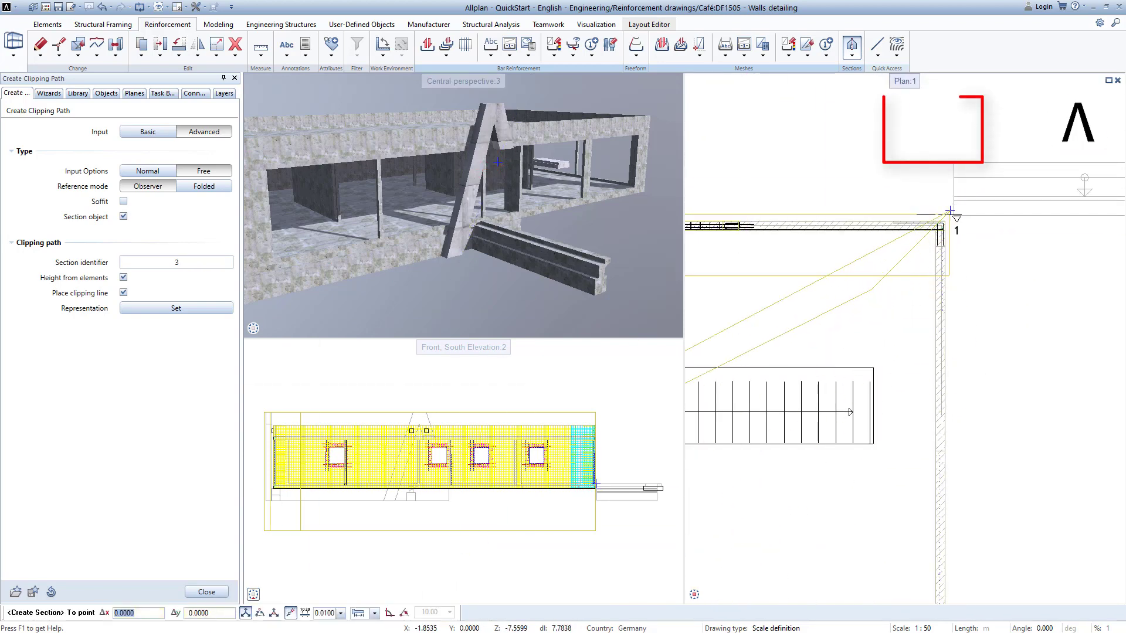
Step: Match the new section's viewing direction to the Rear Right, Northeast Isometric View and place the section below Section 2-2
left_click(286, 553)
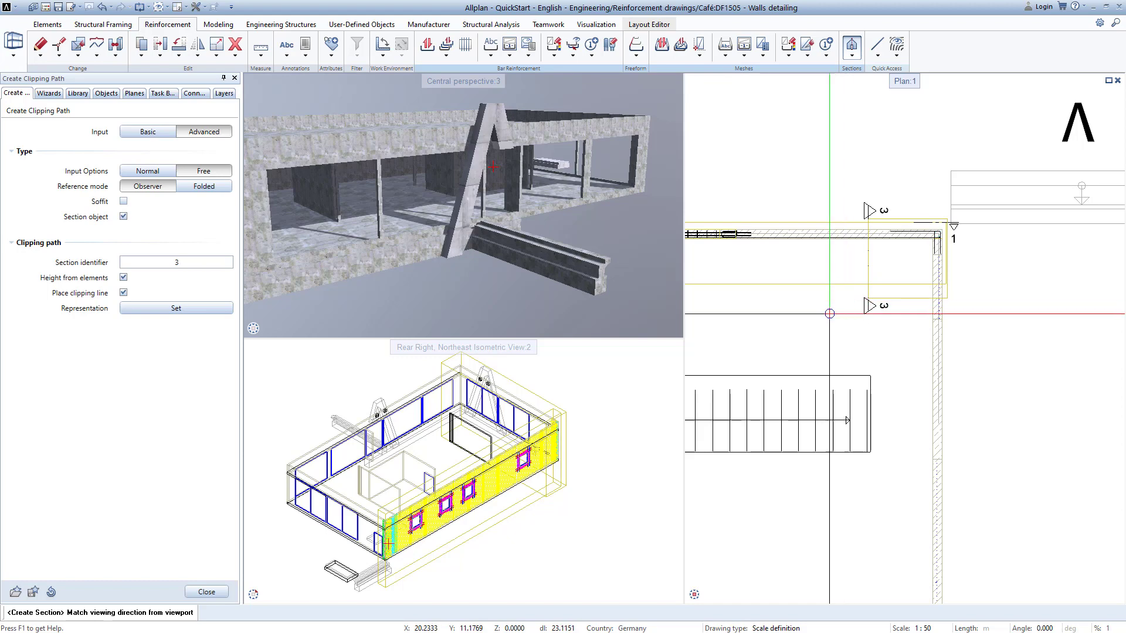
left_click(375, 449)
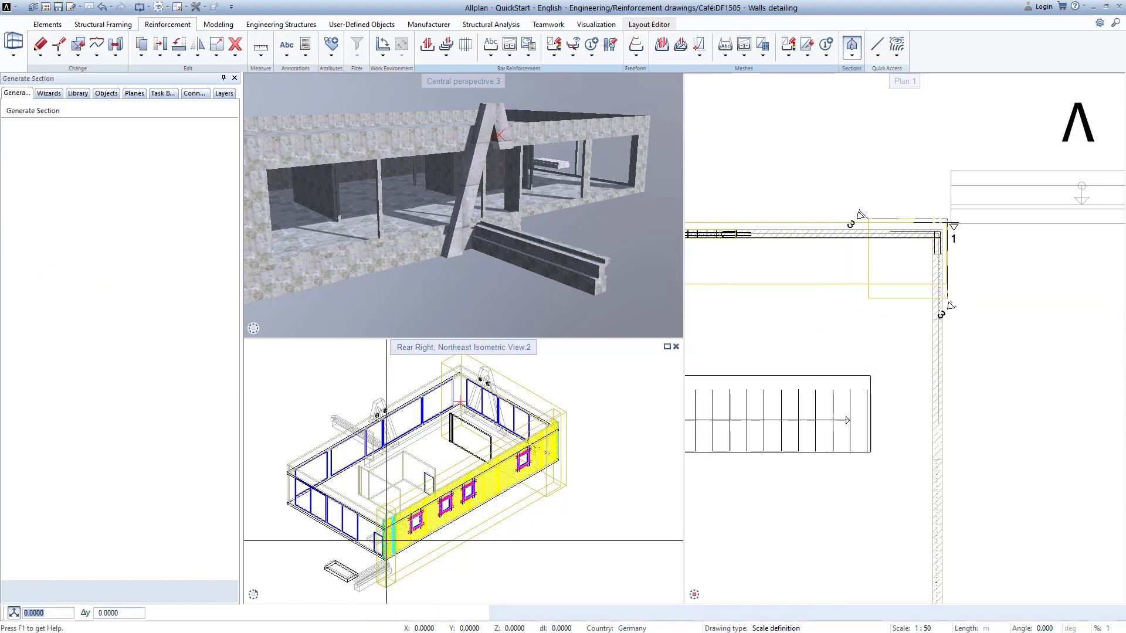
scroll(829, 423, "down", 5)
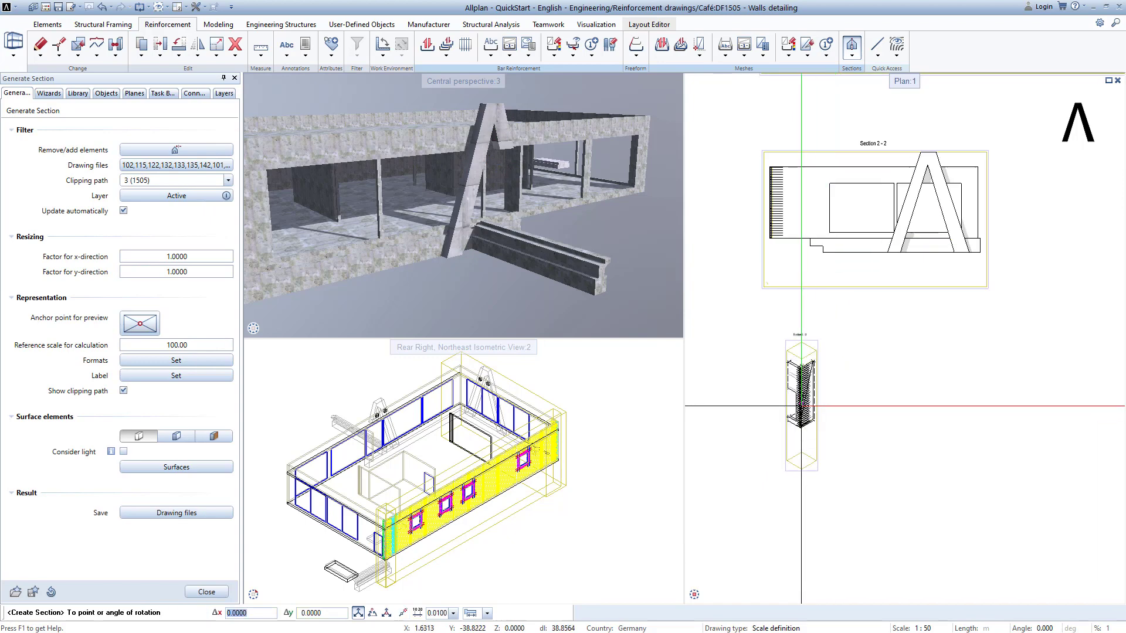
left_click(801, 406)
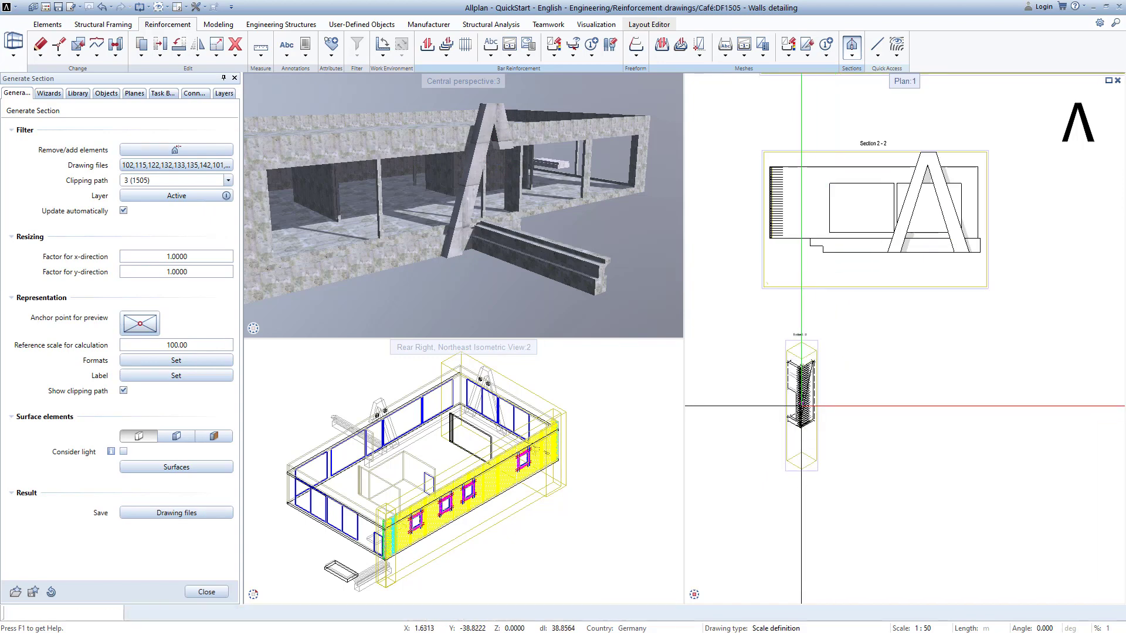
key("Escape")
key("Escape")
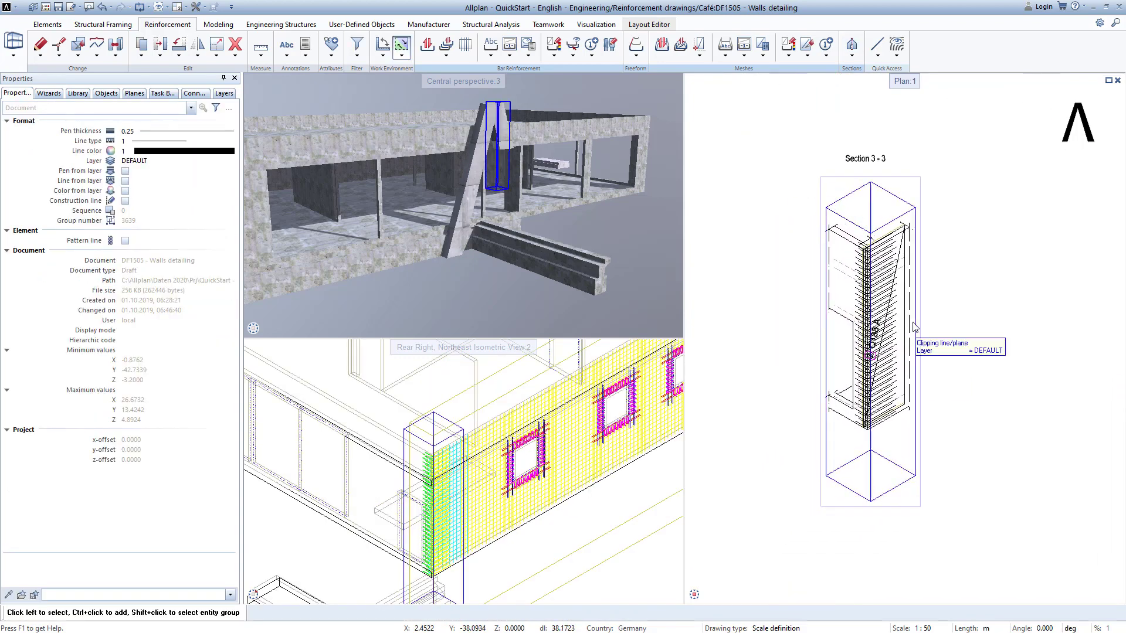
Step: Remove the Q188 A meshes from Section 3-3, using the mesh label filter to select them
scroll(909, 314, "down", 3)
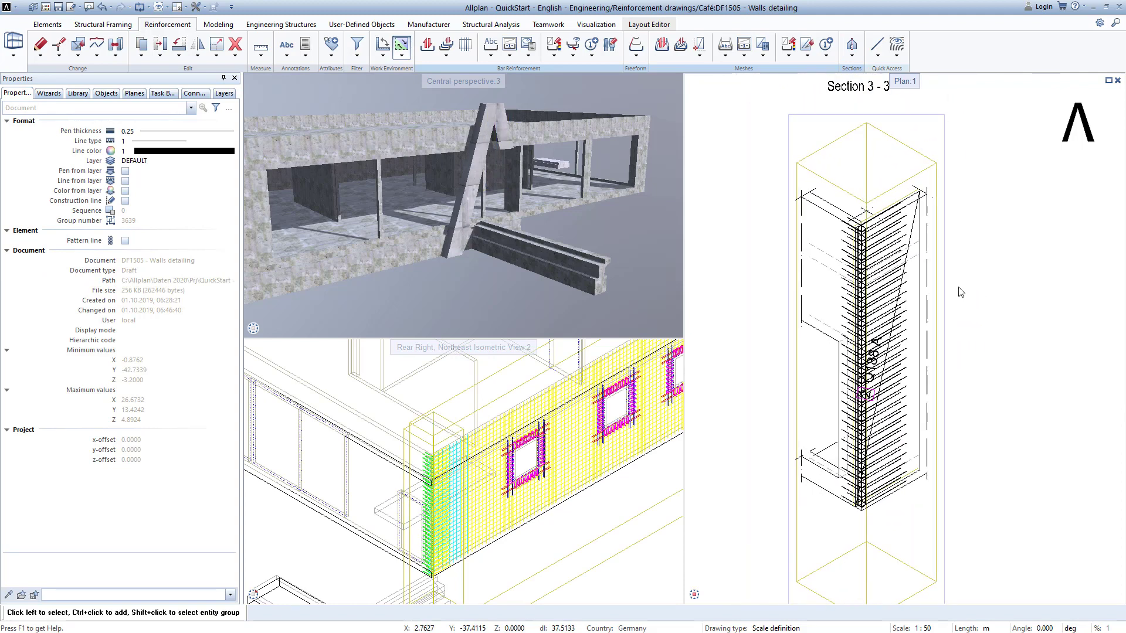
left_click(852, 47)
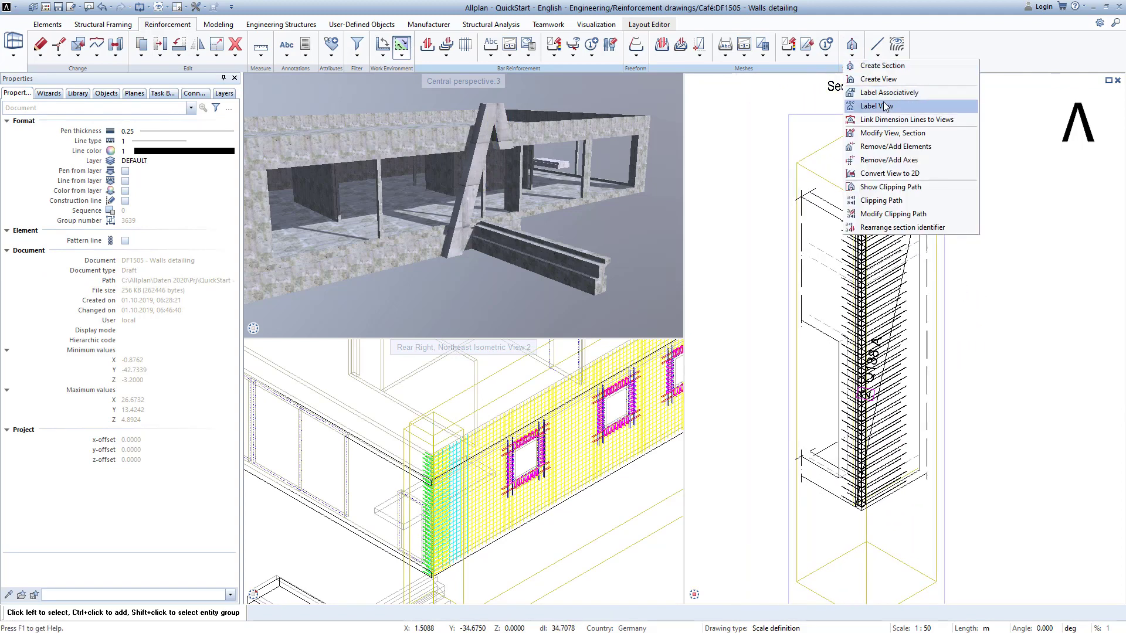
left_click(900, 147)
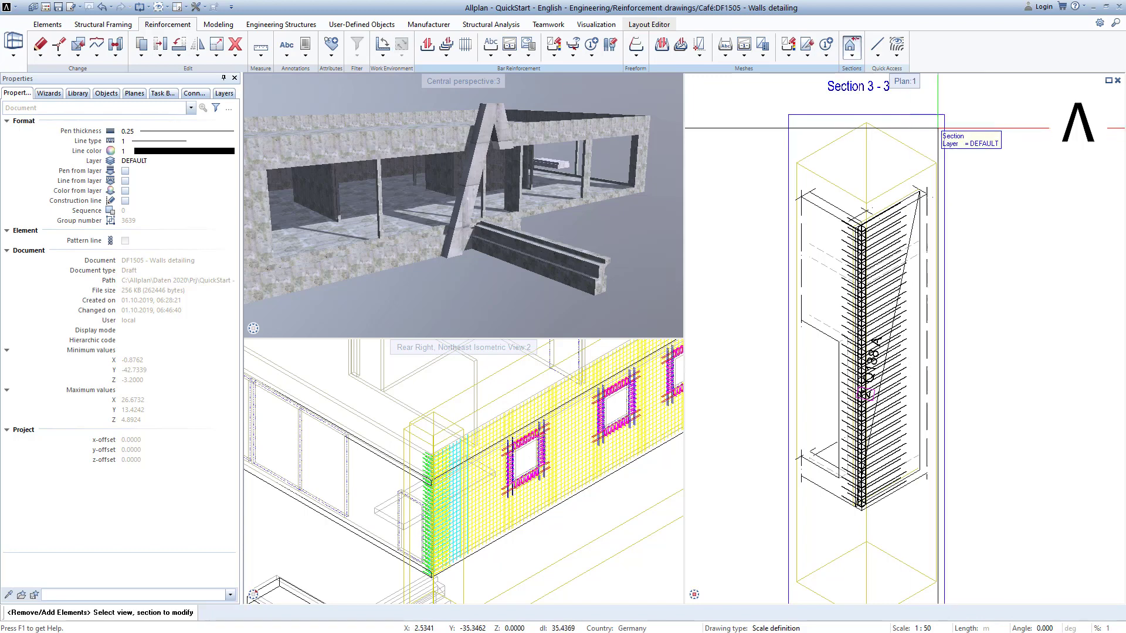
left_click(944, 117)
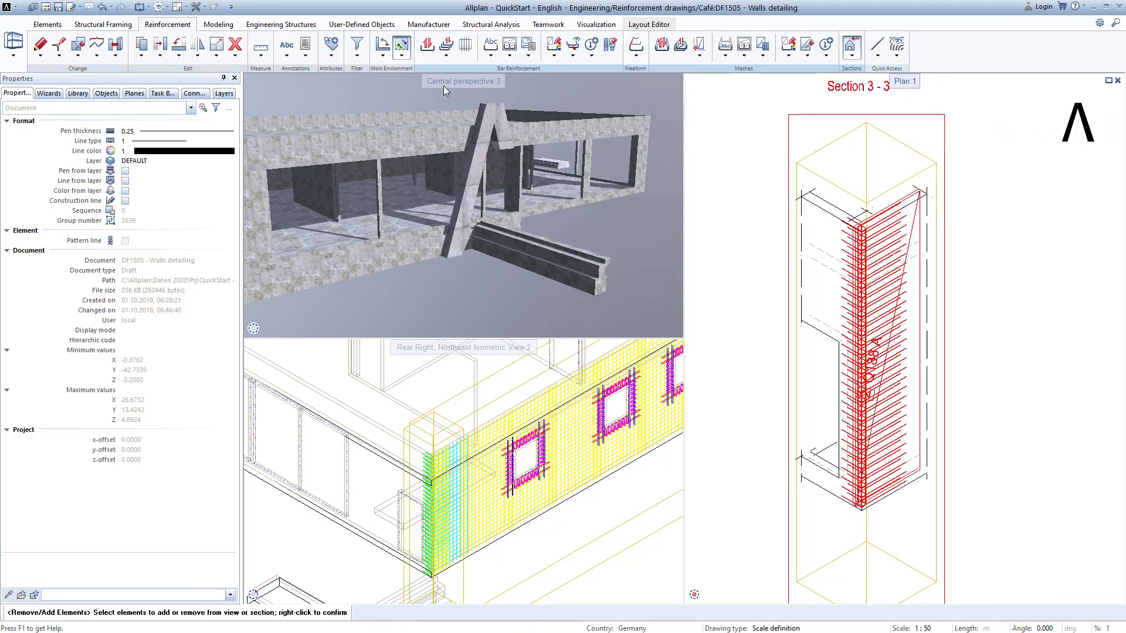
left_click(361, 59)
left_click(439, 415)
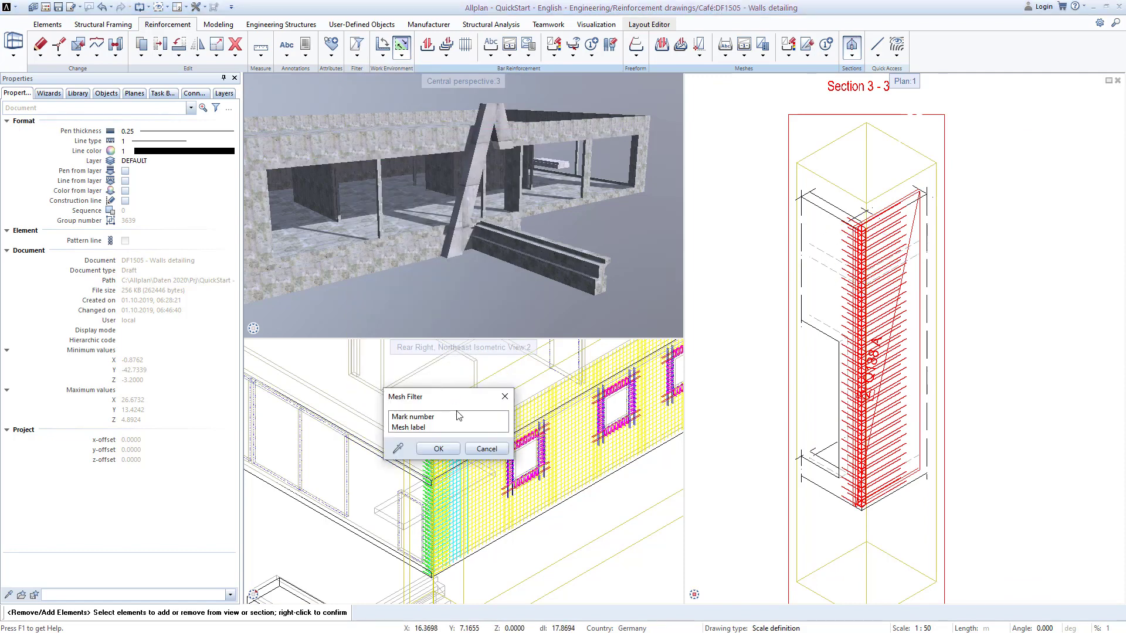
left_click(438, 428)
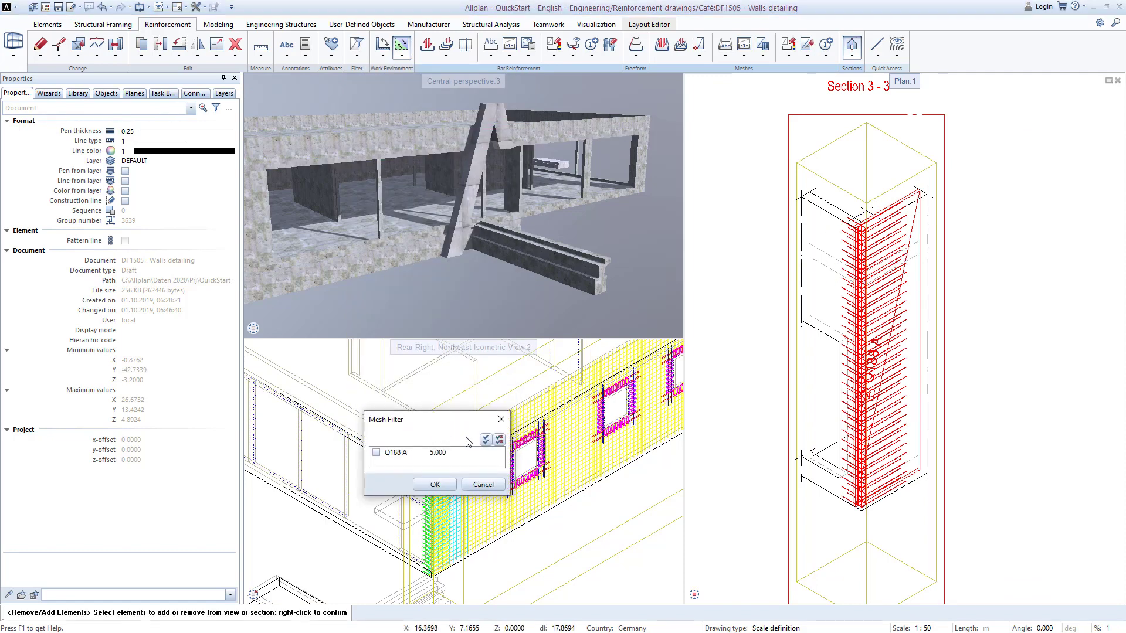
left_click(435, 485)
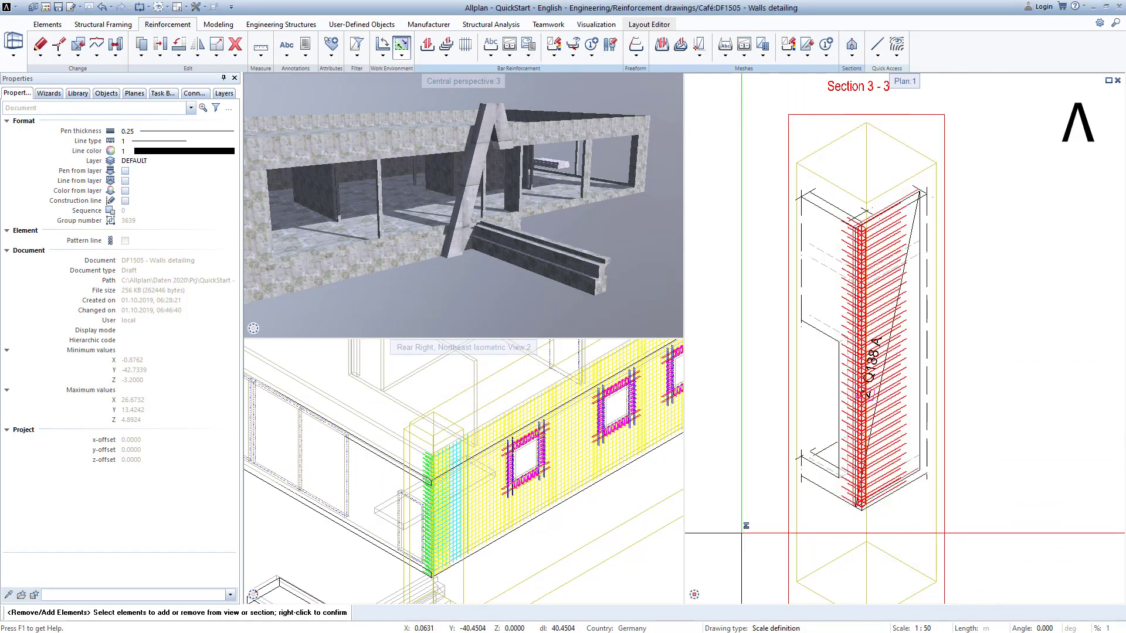
right_click(762, 360)
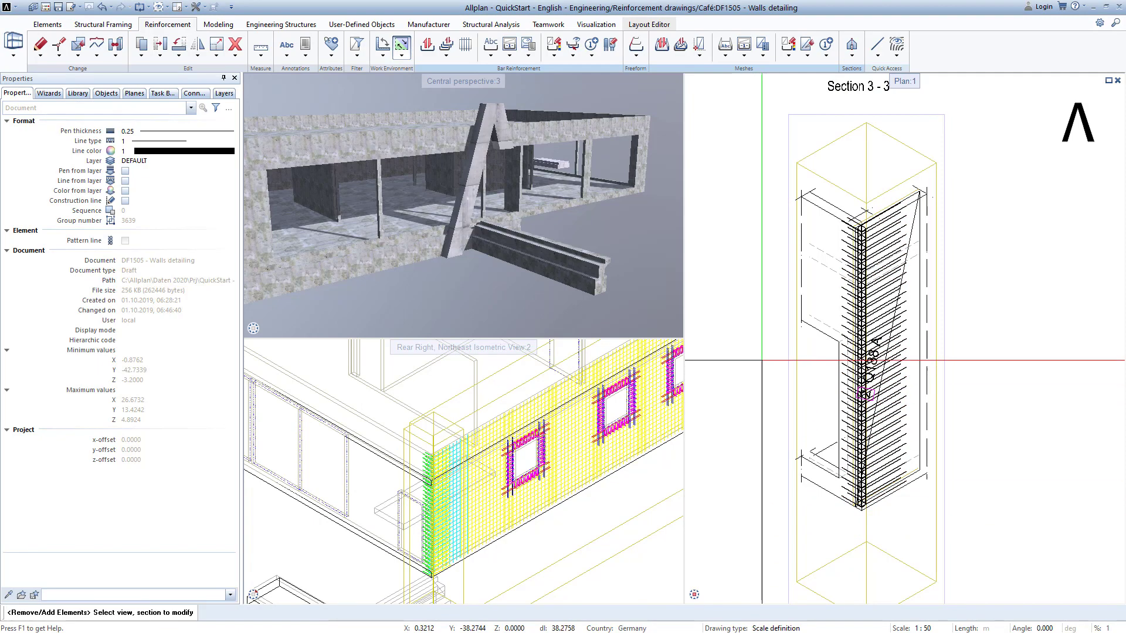
key("Escape")
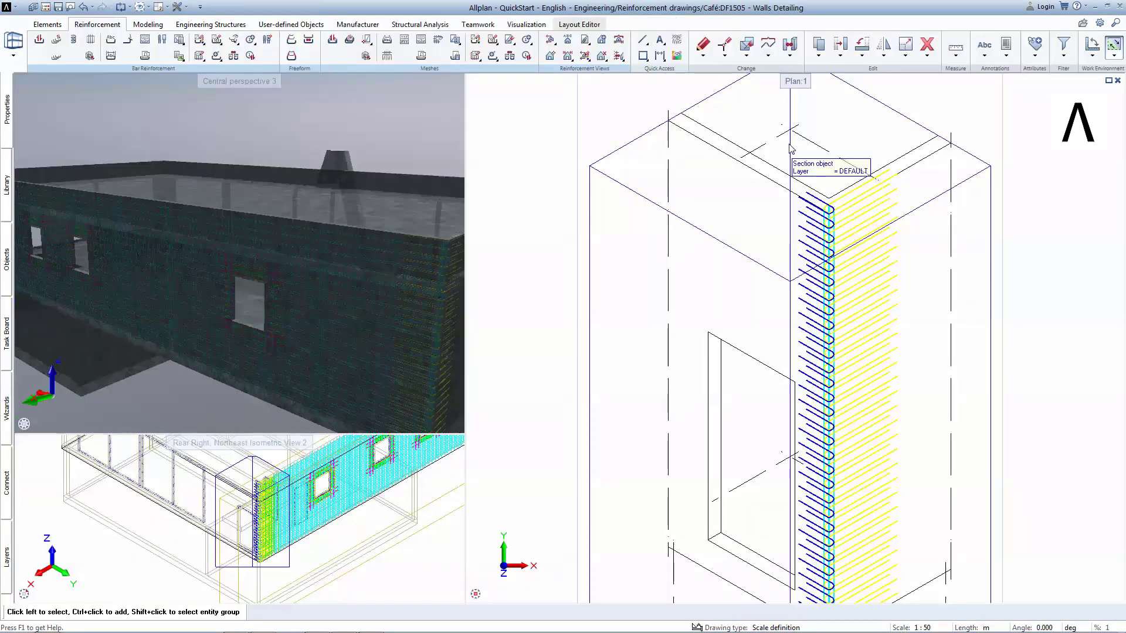
Step: Adjust the Show/Hide settings to use color 1 for all elements
left_click(791, 149)
left_click(150, 9)
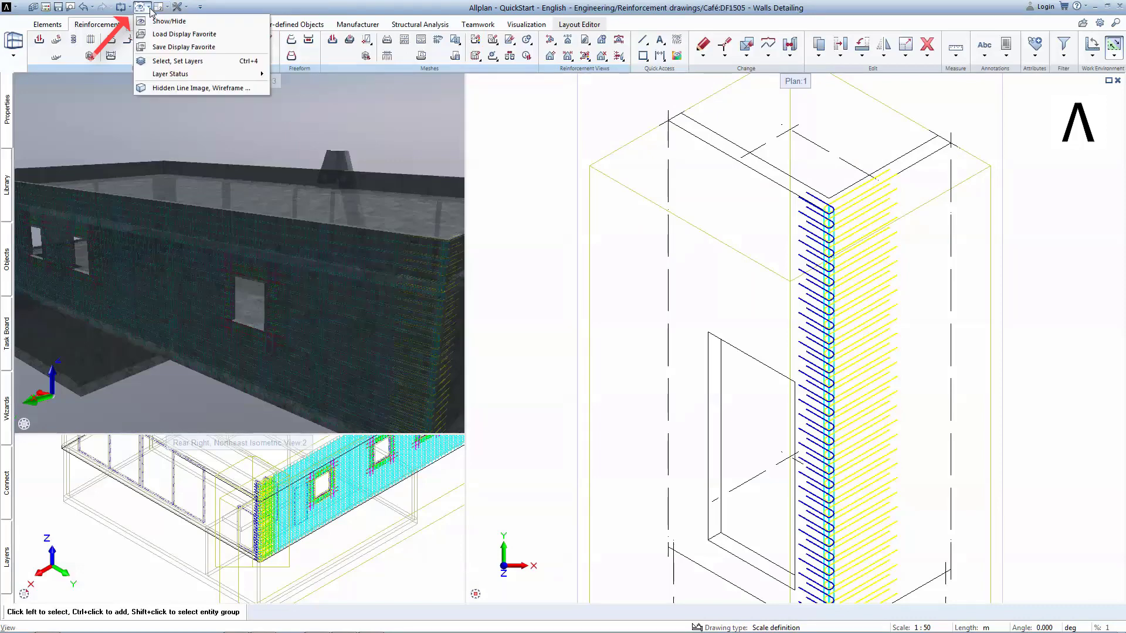
left_click(153, 21)
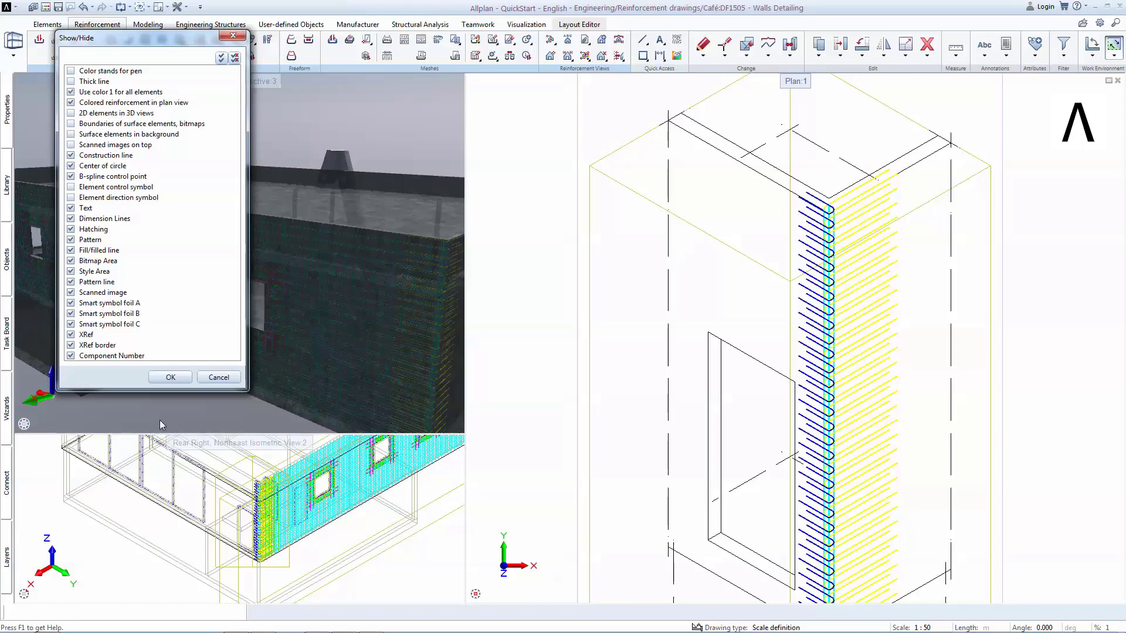
left_click(170, 377)
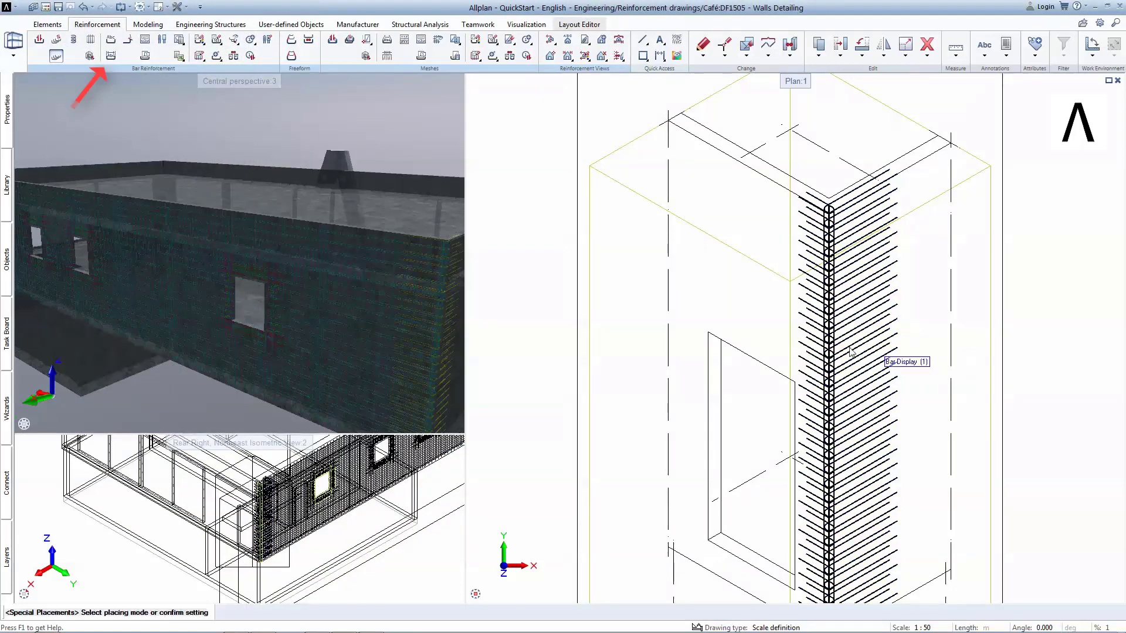
Step: Label the horizontal bars on the right side of the isometric corner using a Dimension line label instead of Fan, placed to their right
key("Escape")
left_click(111, 56)
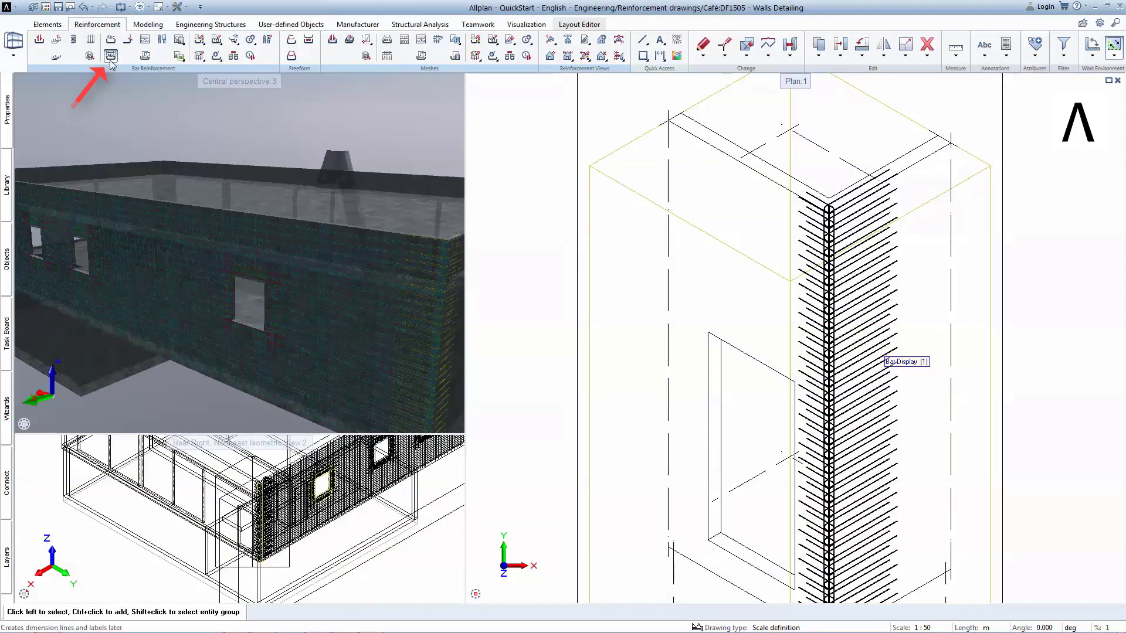
middle_click_drag(926, 323, 818, 291)
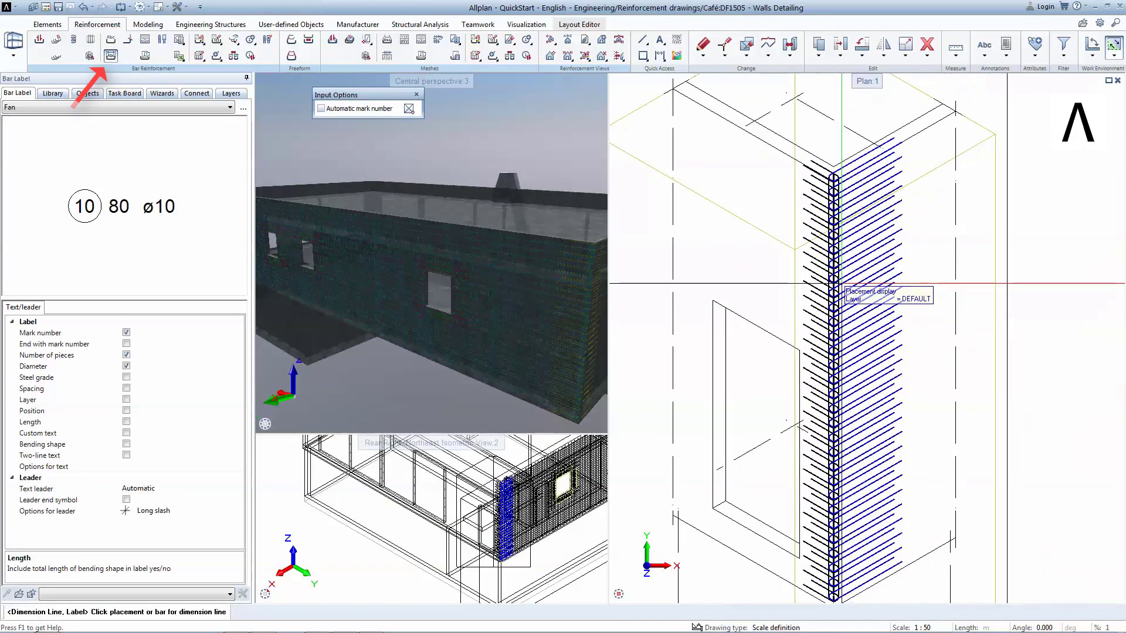
left_click(845, 284)
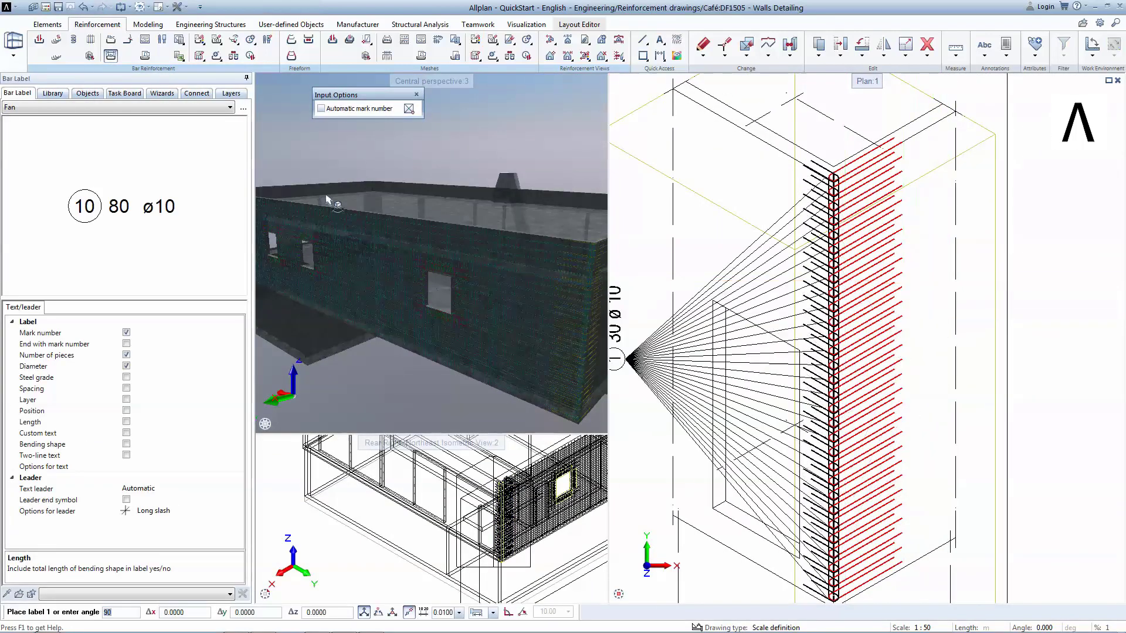
left_click(76, 109)
left_click(78, 123)
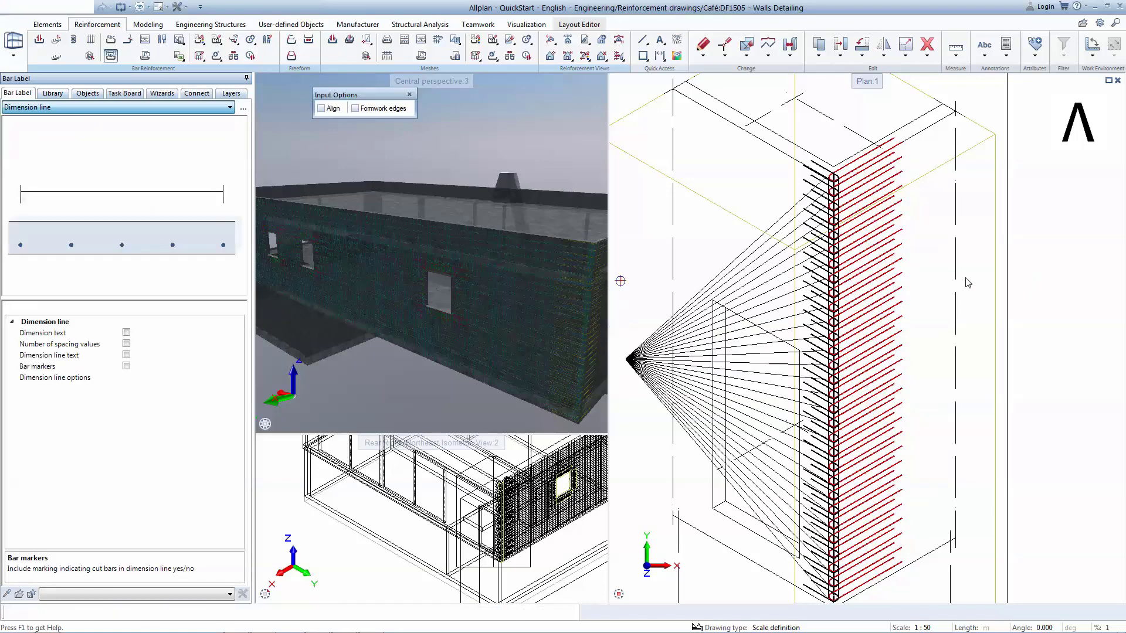
left_click(924, 282)
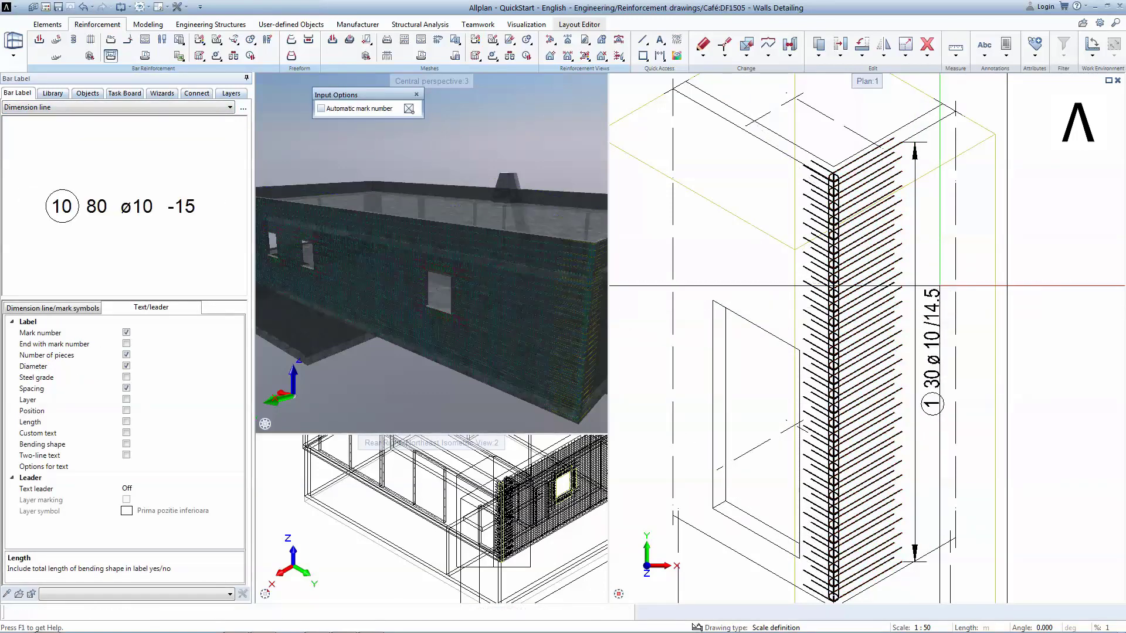
Step: Add a Dimension line label to the horizontal bars on the left side of the isometric corner, placing line and text to their left
scroll(815, 211, "up", 1)
left_click(815, 212)
scroll(815, 212, "down", 1)
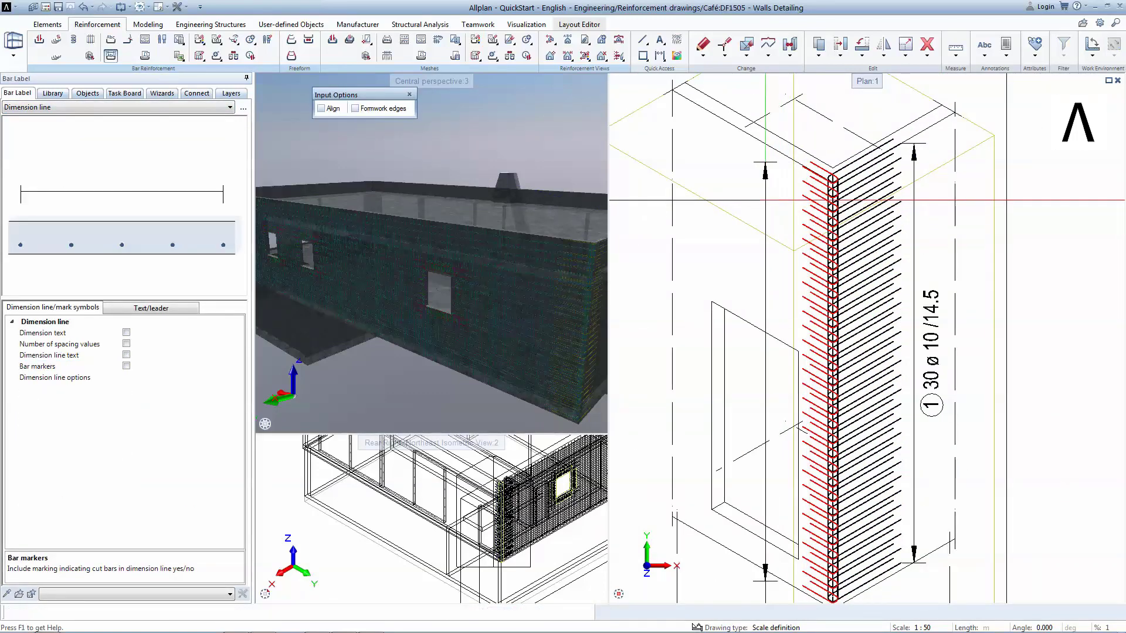
left_click(750, 225)
left_click(751, 200)
Step: Set the bar label type to Comb and select the vertical bars along the corner edge for labelling
scroll(832, 163, "up", 4)
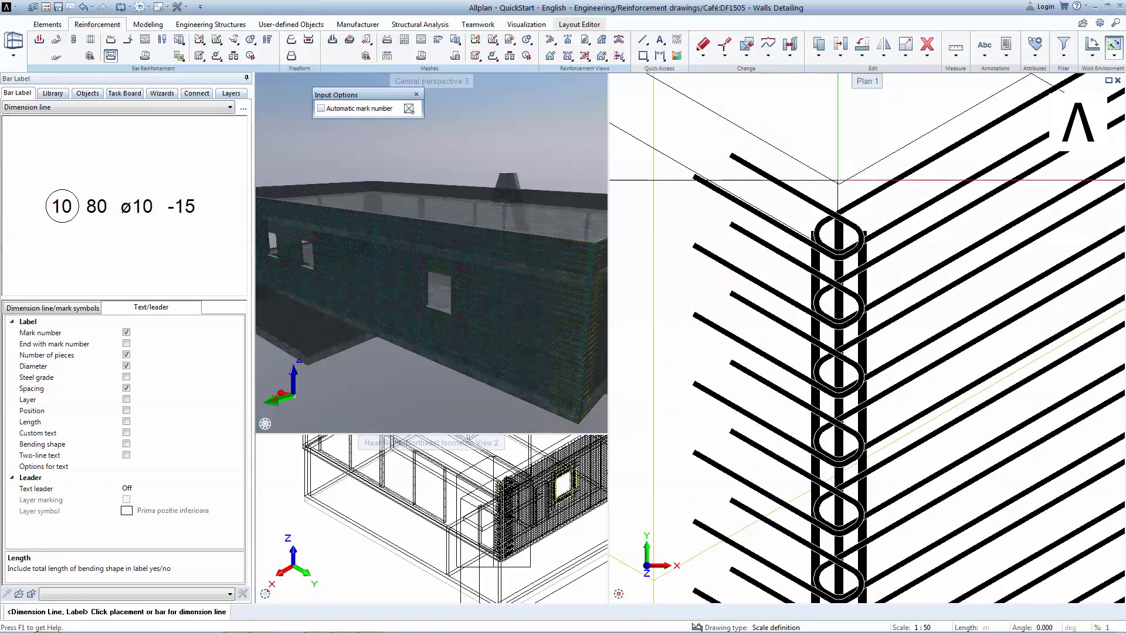
scroll(838, 180, "down", 1)
left_click(197, 107)
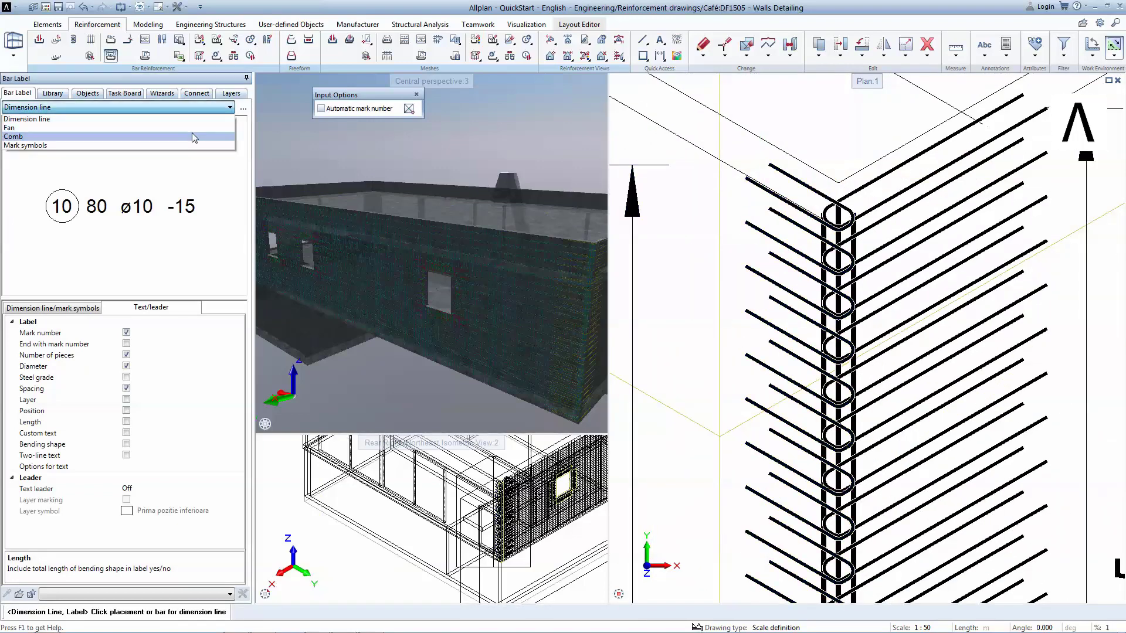
left_click(195, 137)
scroll(843, 533, "down", 3)
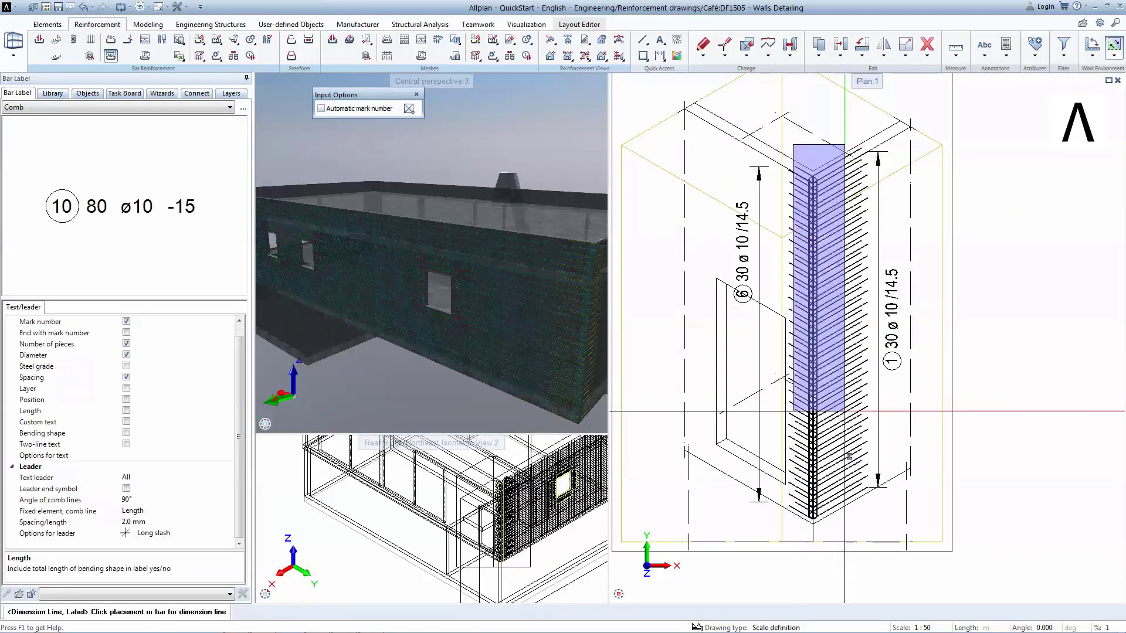
left_click_drag(844, 533, 843, 533)
right_click(844, 447)
left_click(828, 171)
left_click(812, 179)
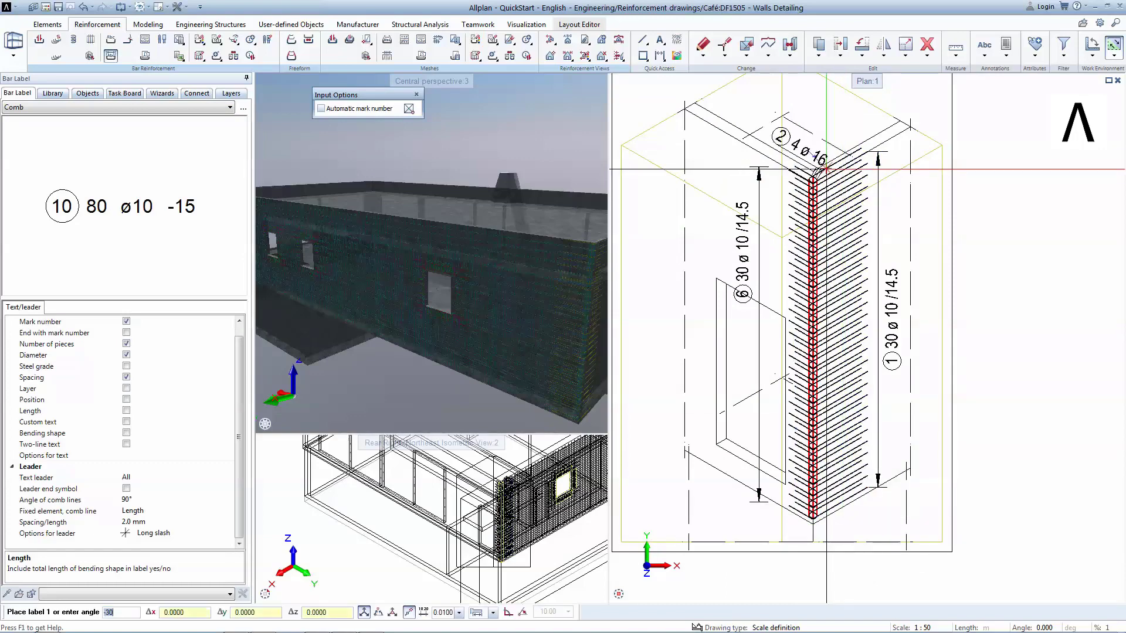
Step: Switch the vertical corner bars' label type to Fan and place it horizontally above the corner, to the right
scroll(820, 163, "up", 3)
scroll(812, 151, "up", 1)
middle_click_drag(812, 151, 846, 204)
left_click(184, 107)
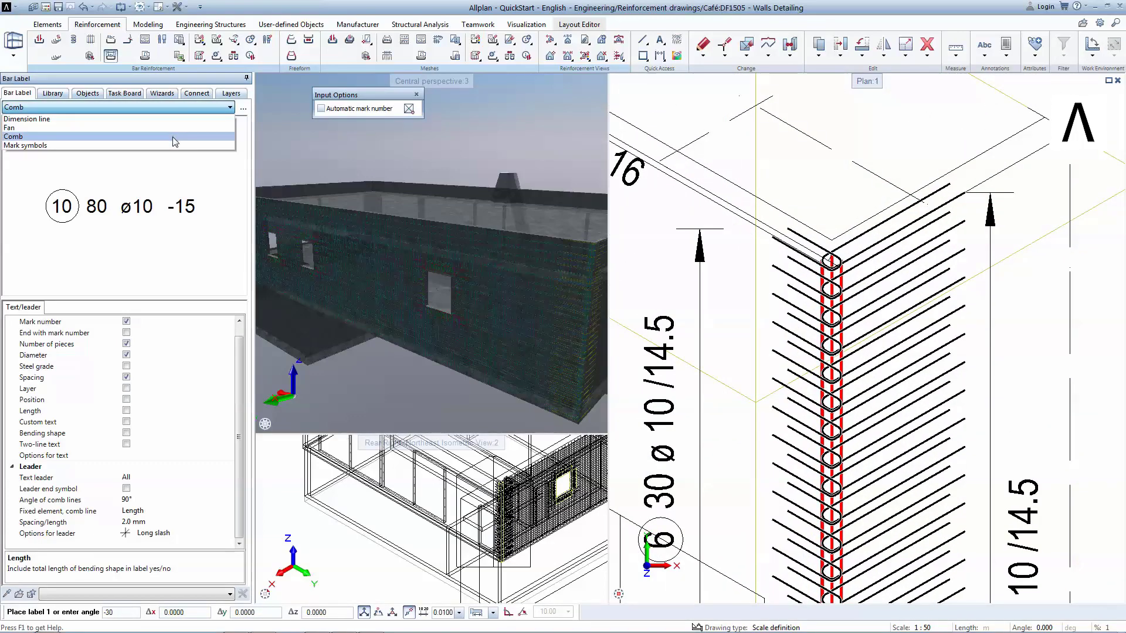
left_click(173, 127)
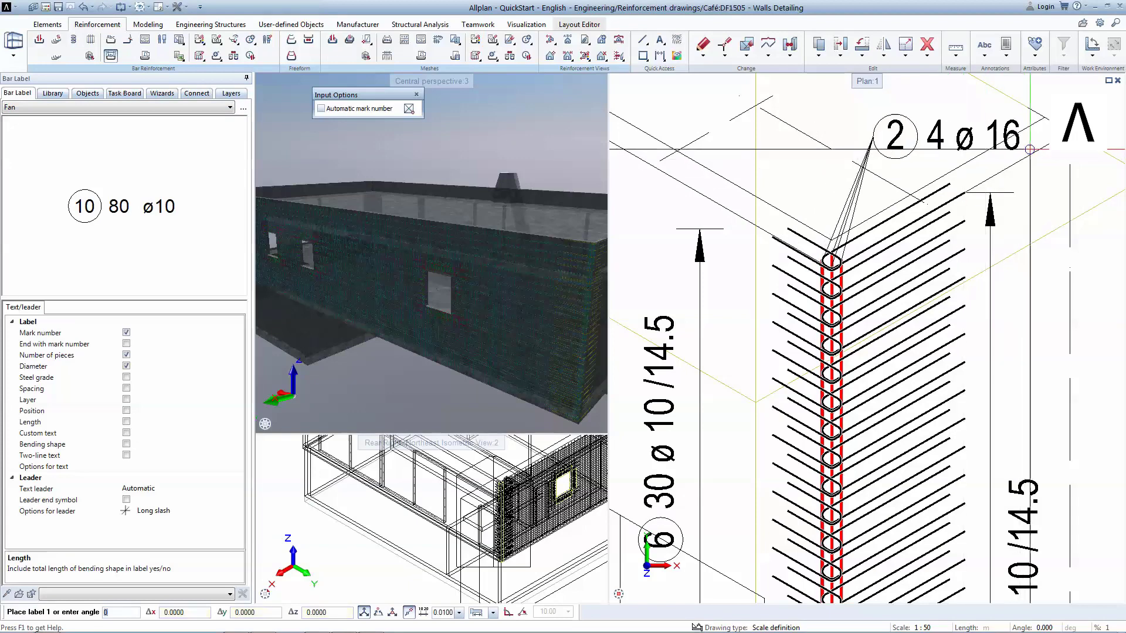
left_click(1042, 135)
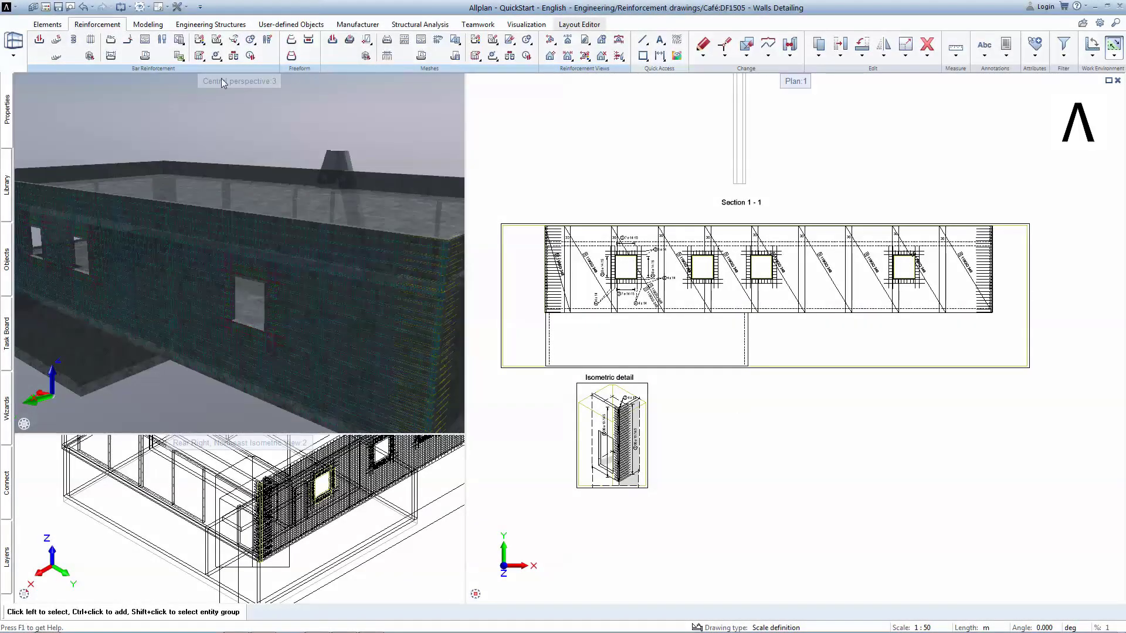
Step: Create an associative reinforcing bar legend of type 40 Bar schedule - bending shapes and place it to the right of the isometric detail
left_click(180, 43)
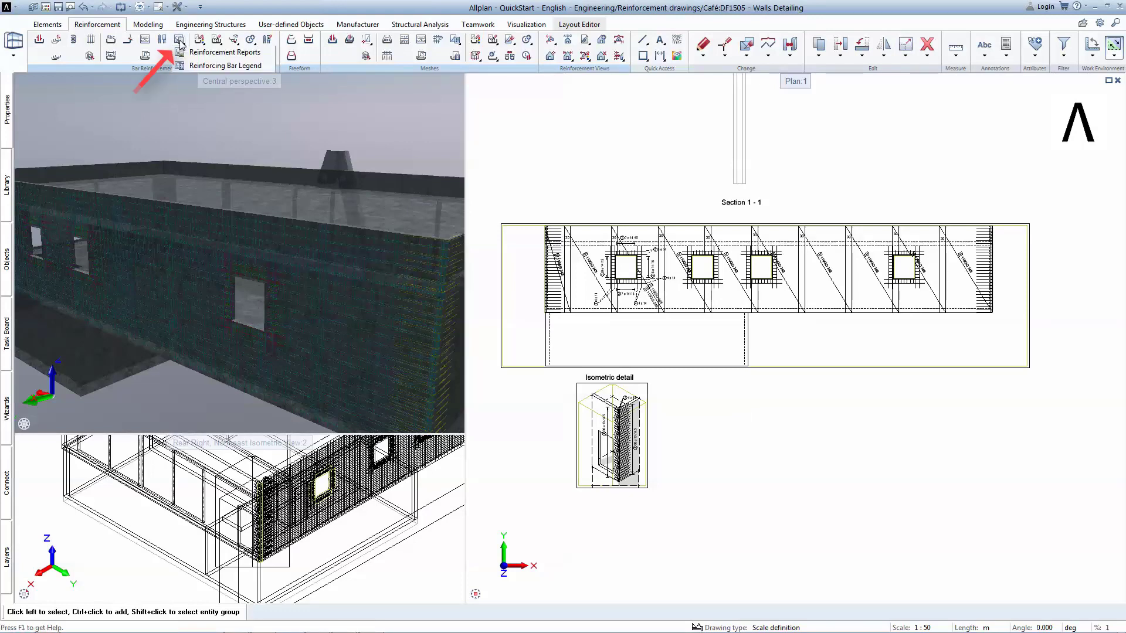
left_click(196, 66)
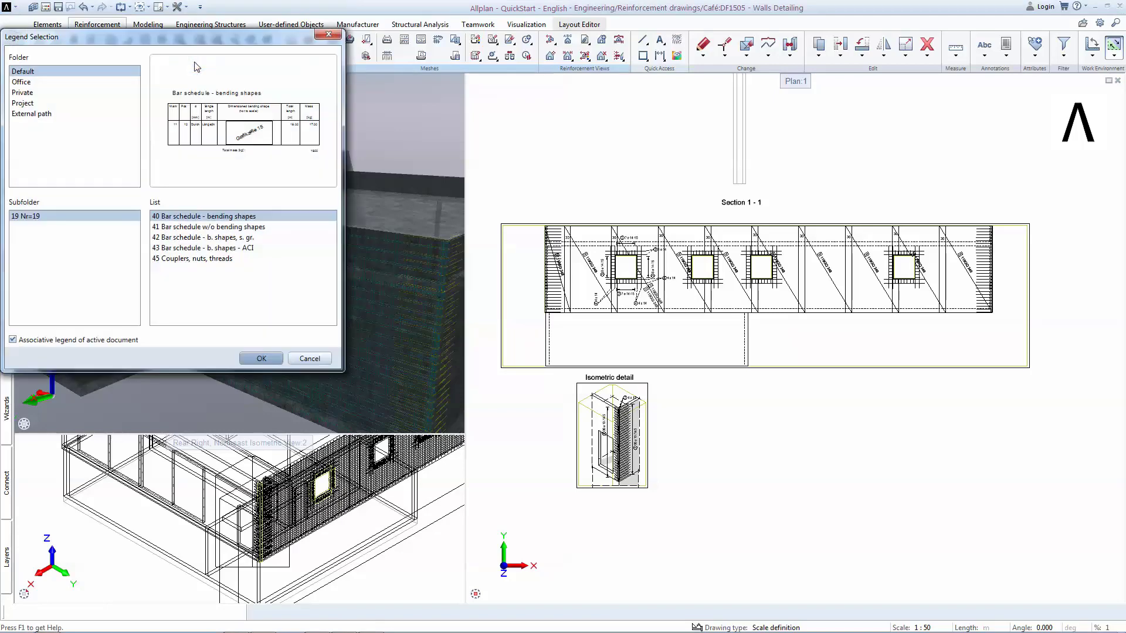
left_click(259, 359)
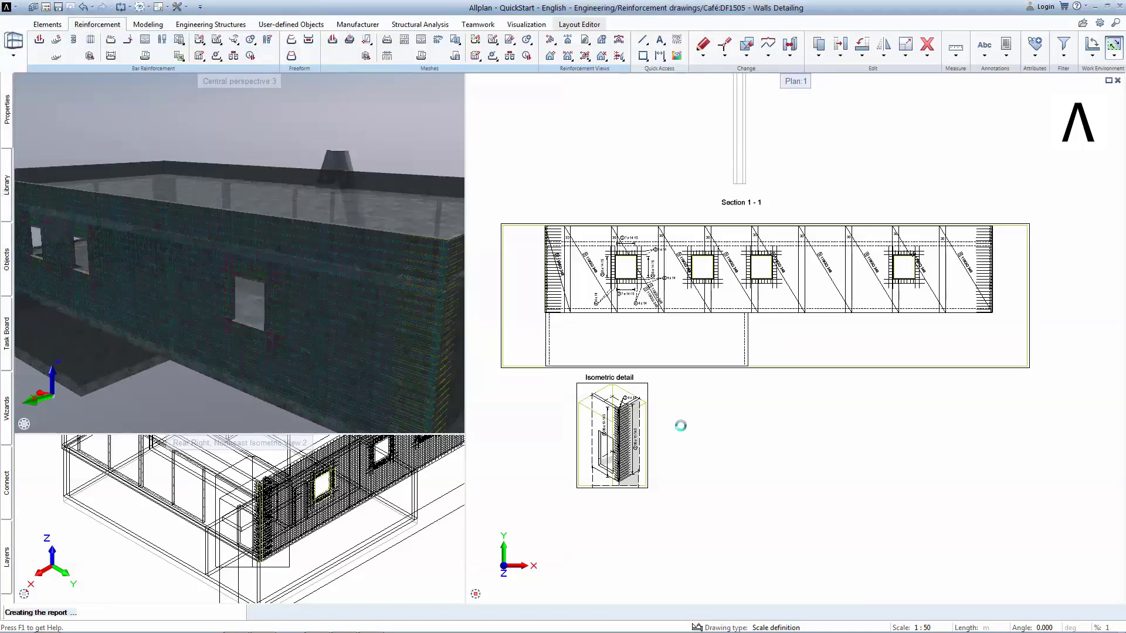
left_click(671, 530)
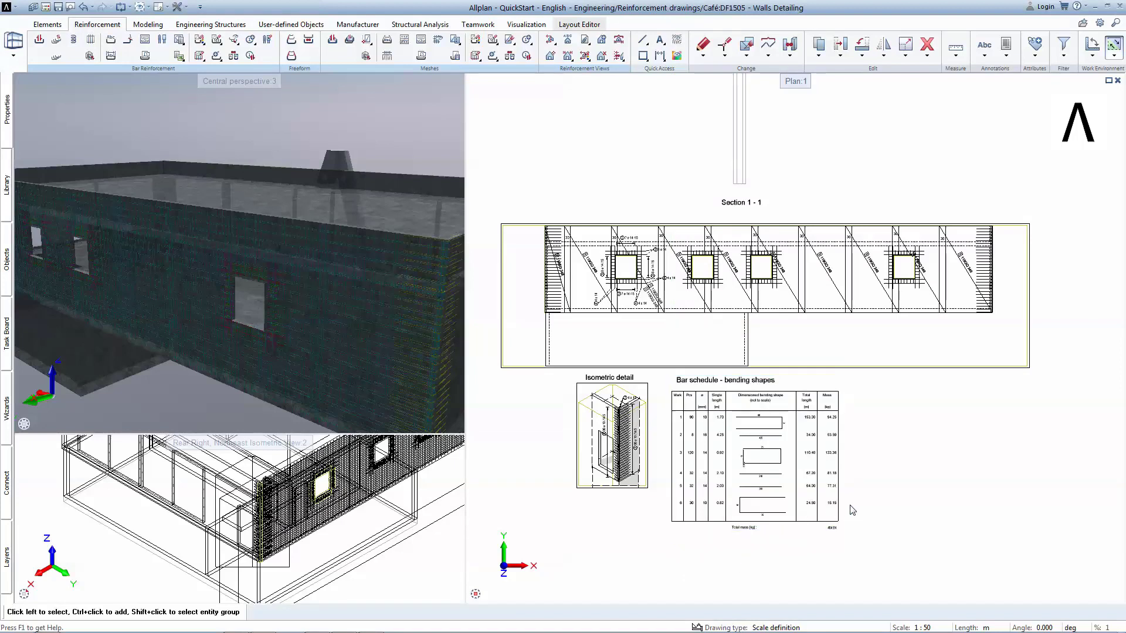
Step: Create an associative mesh legend of type 10 Mesh schedule - bending shapes and place it to the right of the bar schedule
middle_click_drag(842, 509, 801, 493)
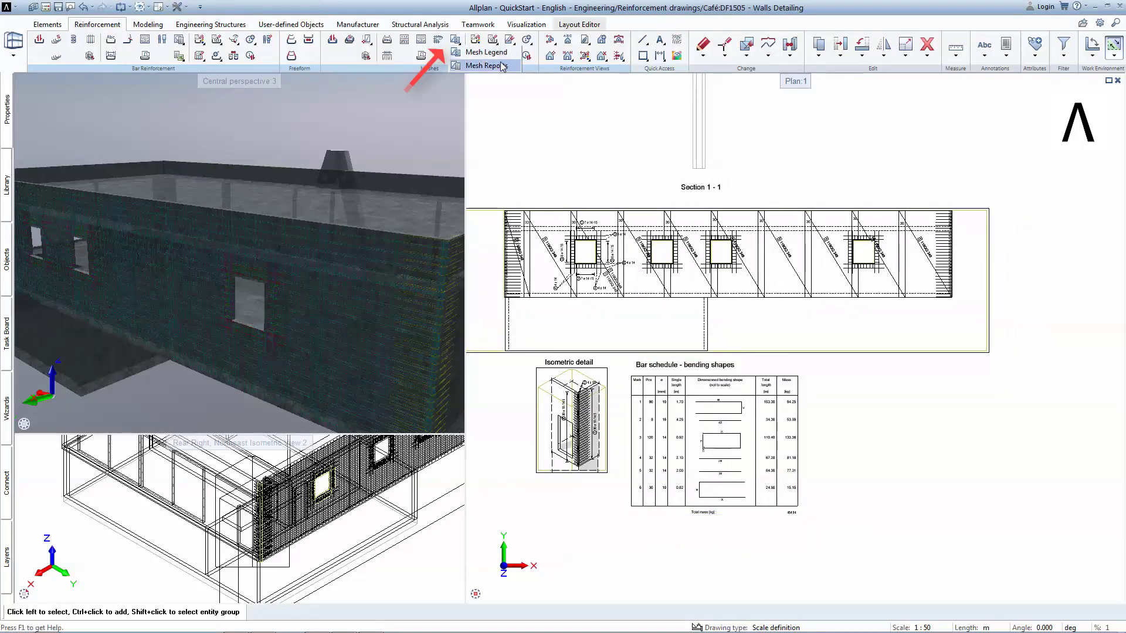
left_click(456, 43)
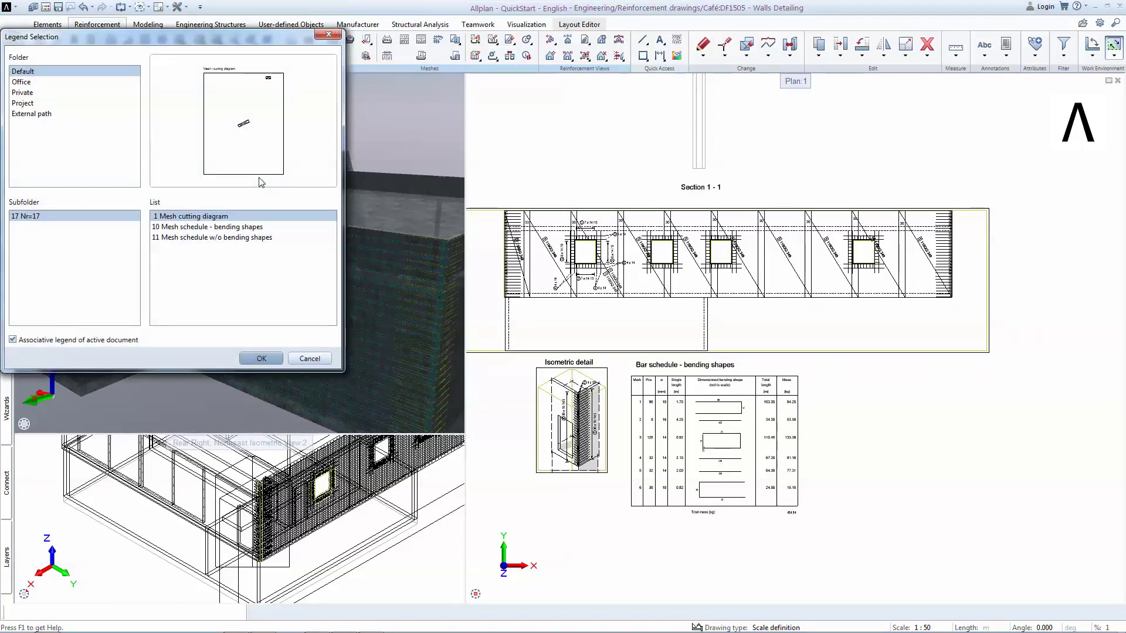
left_click(246, 227)
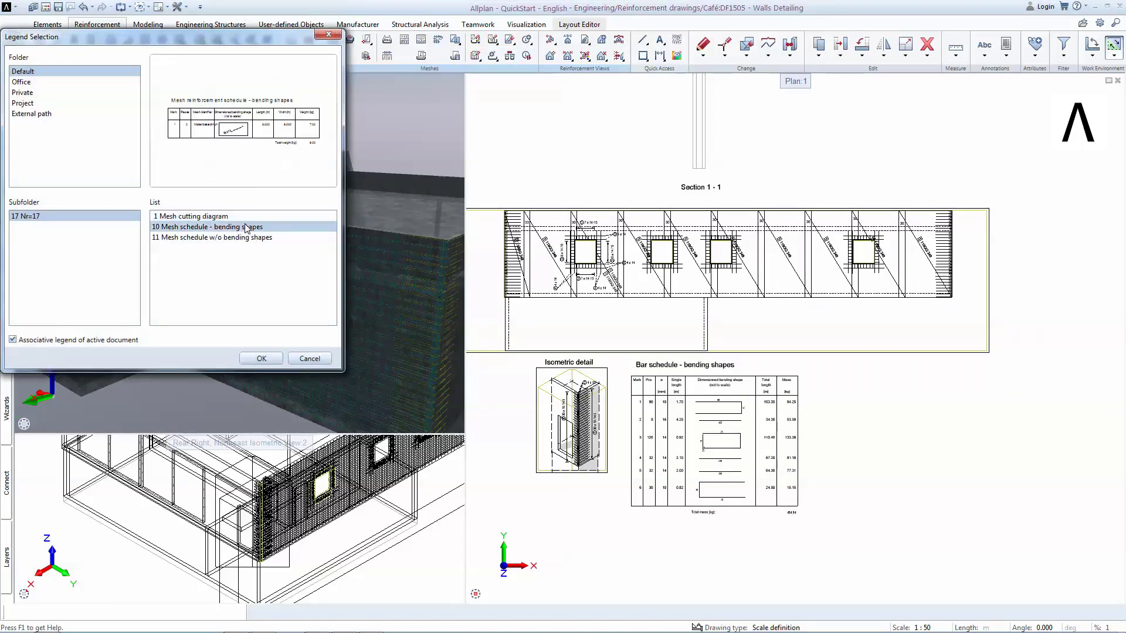
left_click(261, 358)
left_click(821, 416)
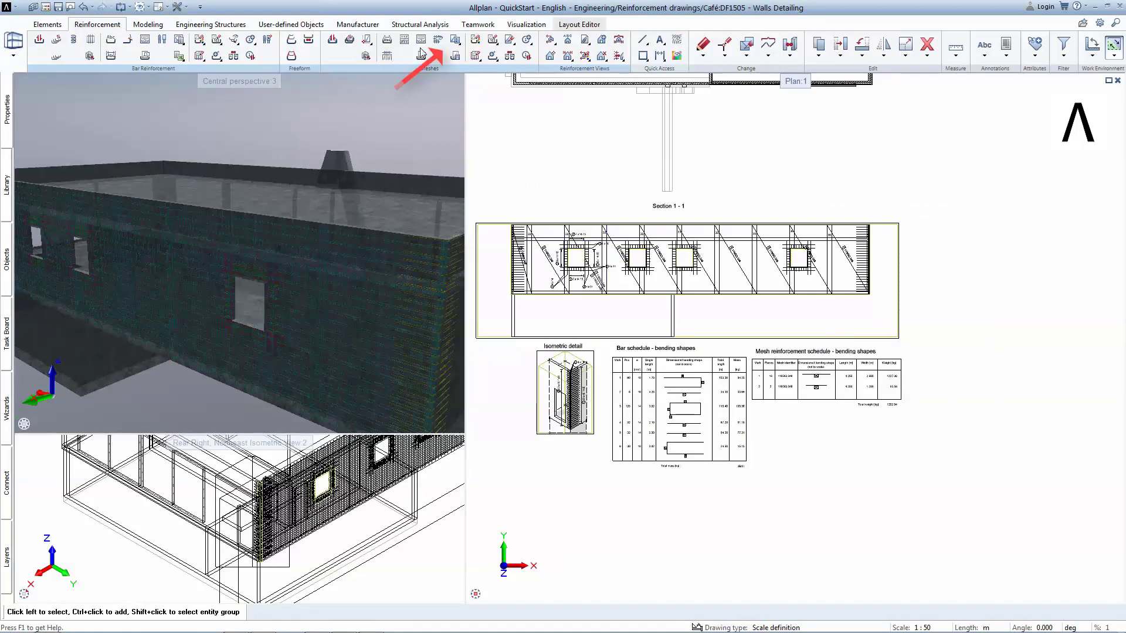
Step: Create an associative mesh legend of type 1 Mesh cutting diagram and place it to the right of Section 1-1
left_click(455, 40)
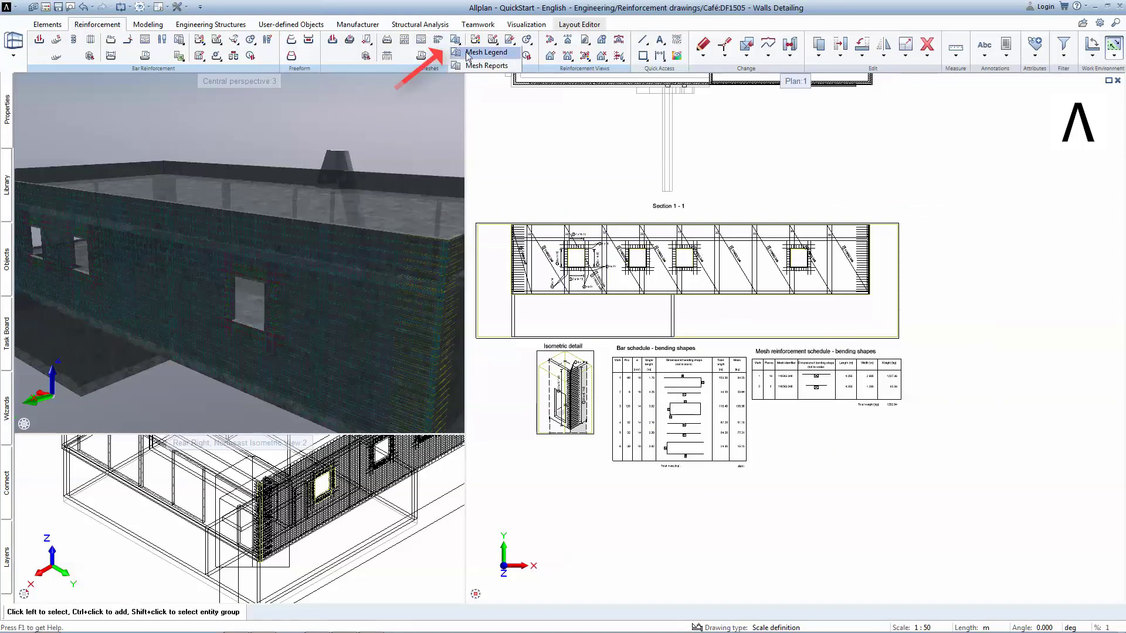
left_click(485, 52)
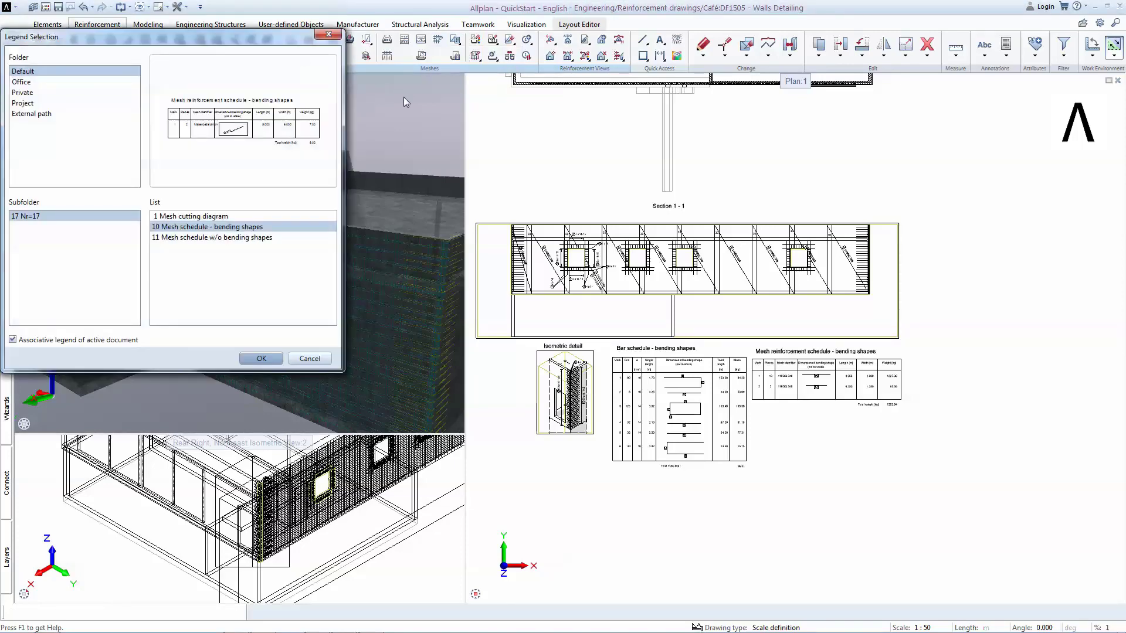
left_click(266, 216)
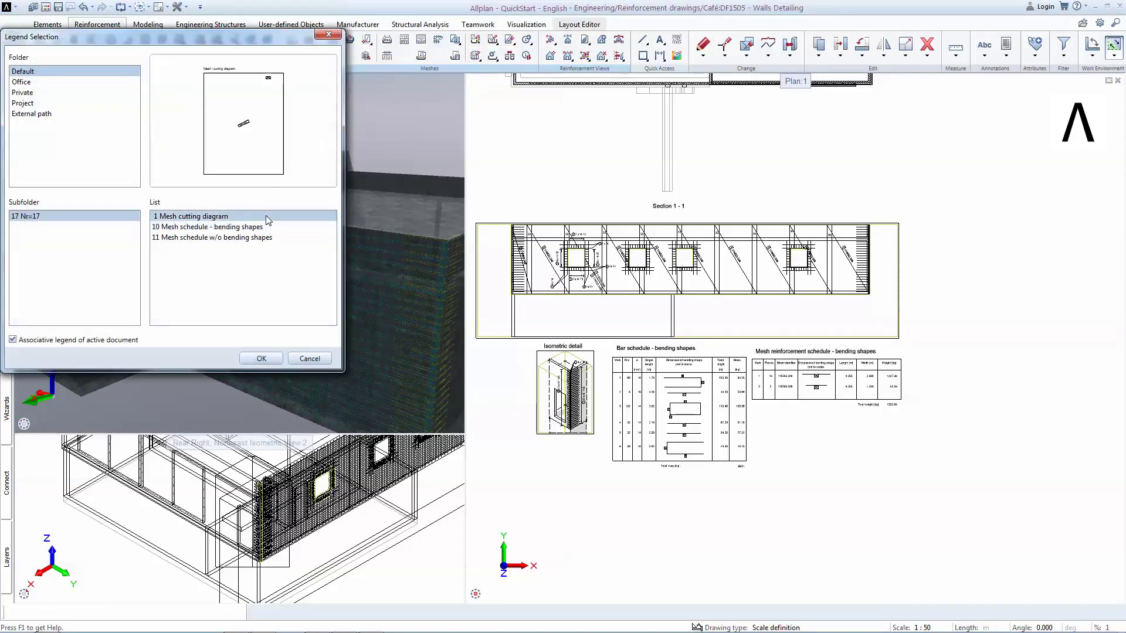
left_click(274, 357)
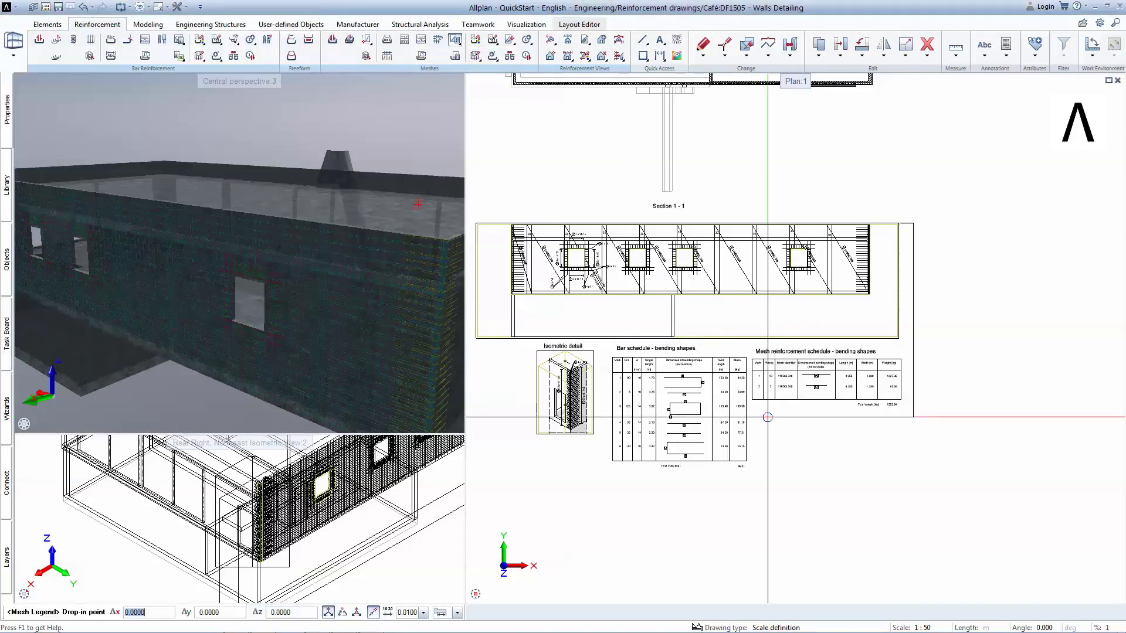
left_click(937, 416)
scroll(996, 270, "up", 3)
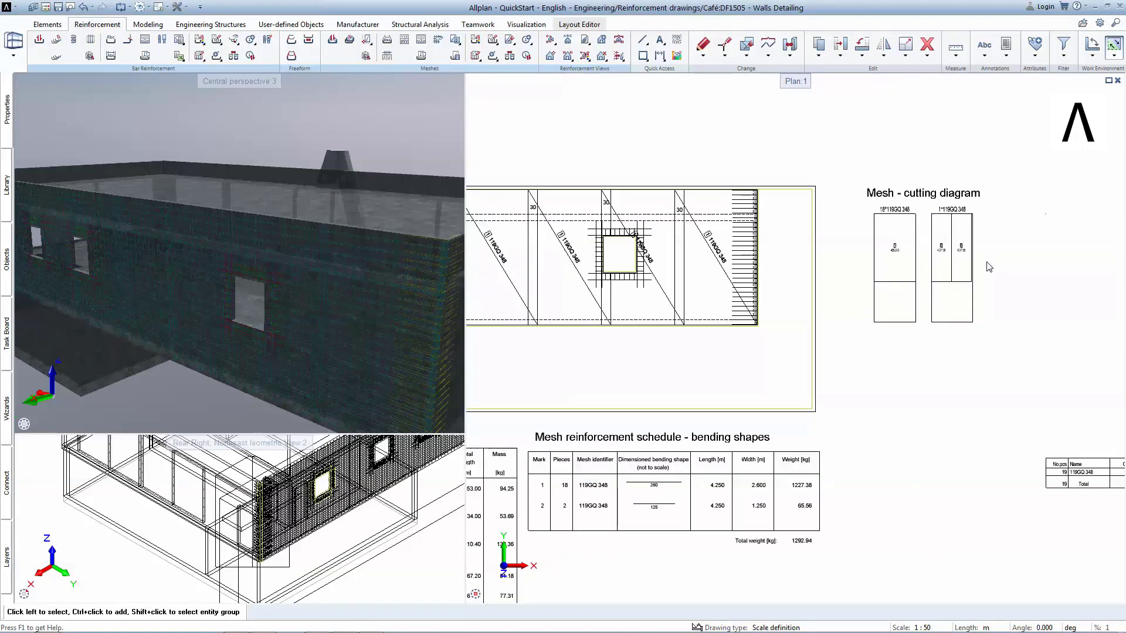
scroll(929, 271, "up", 5)
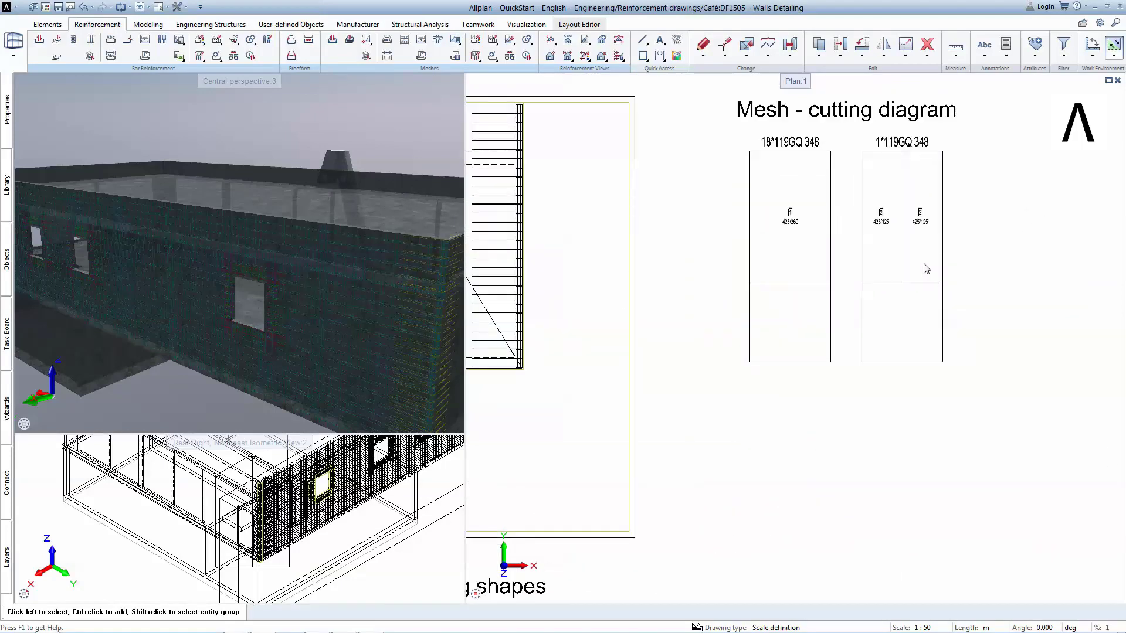
middle_click_drag(926, 268, 878, 352)
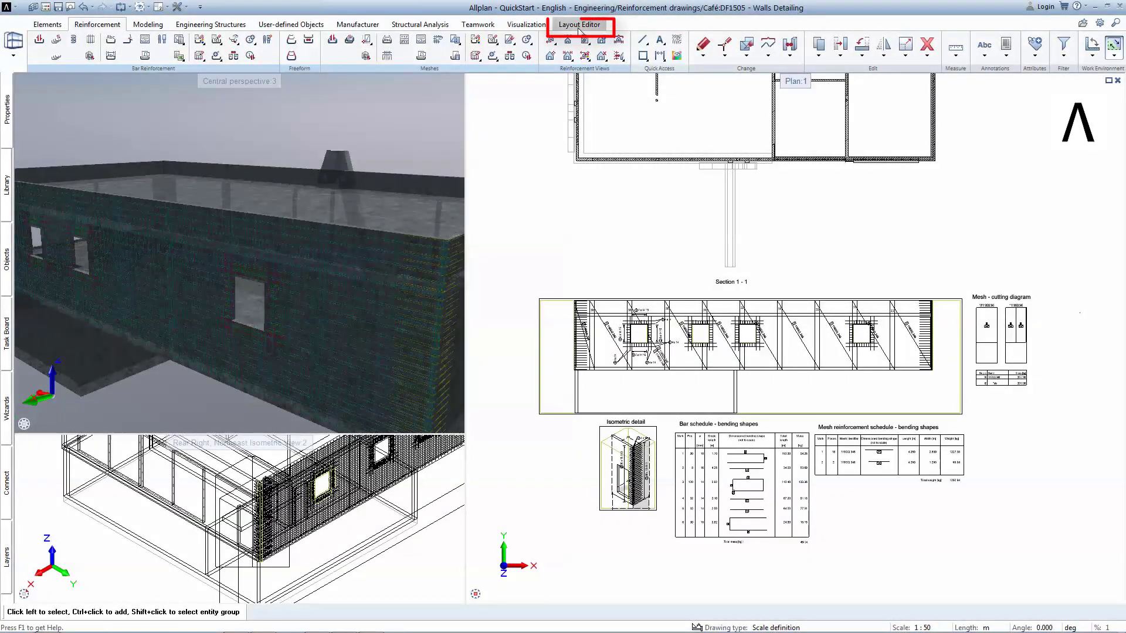
Step: Switch to the Layout Editor and open layout 101 Wall reinforcement as the active layout
left_click(578, 27)
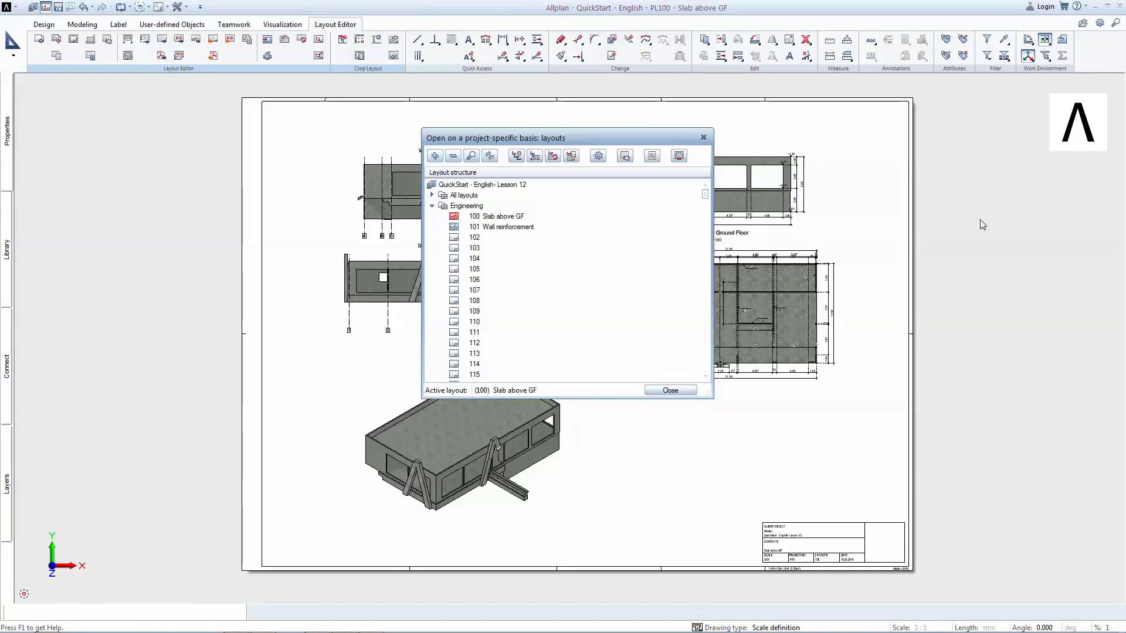
left_click(474, 229)
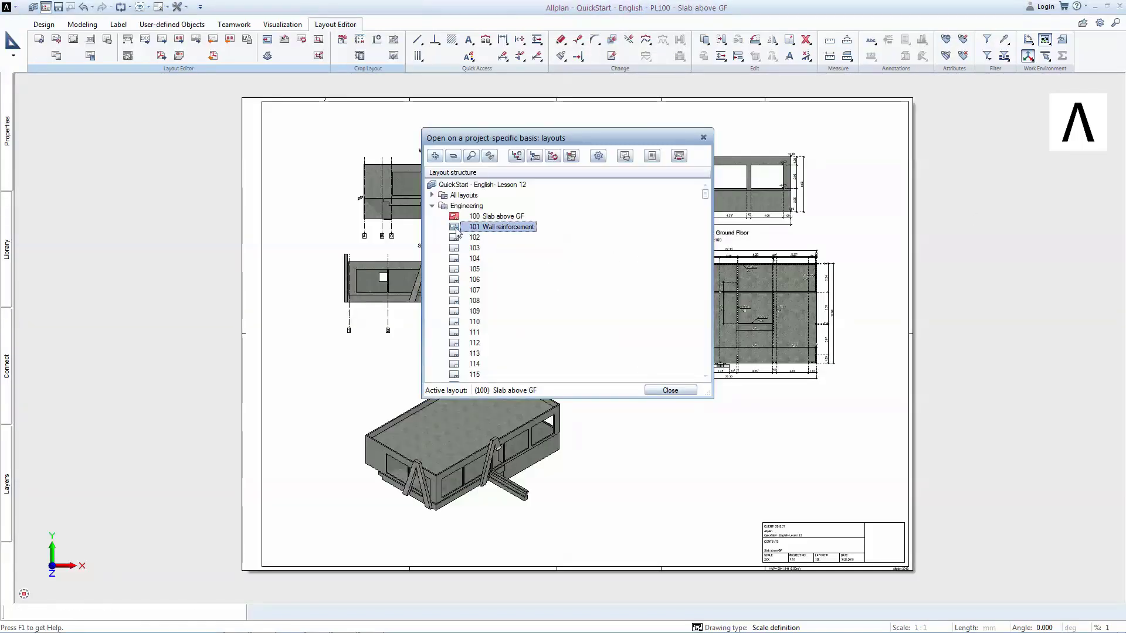
double_click(457, 230)
Step: Set up the layout page by loading the page favorite A2.lmas
left_click(39, 39)
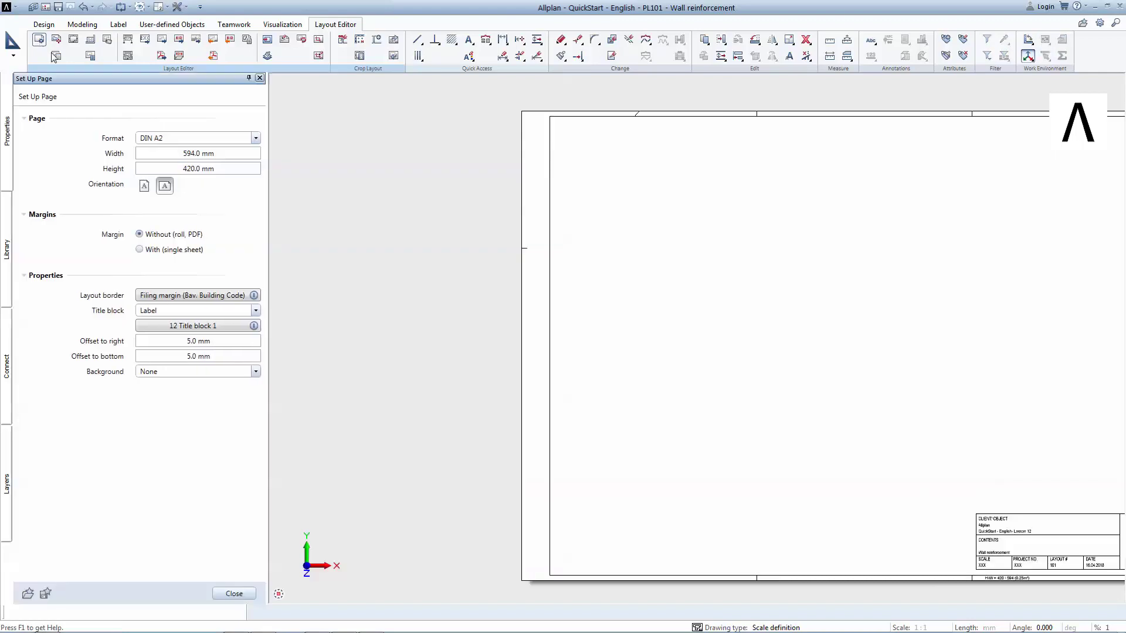
left_click(28, 593)
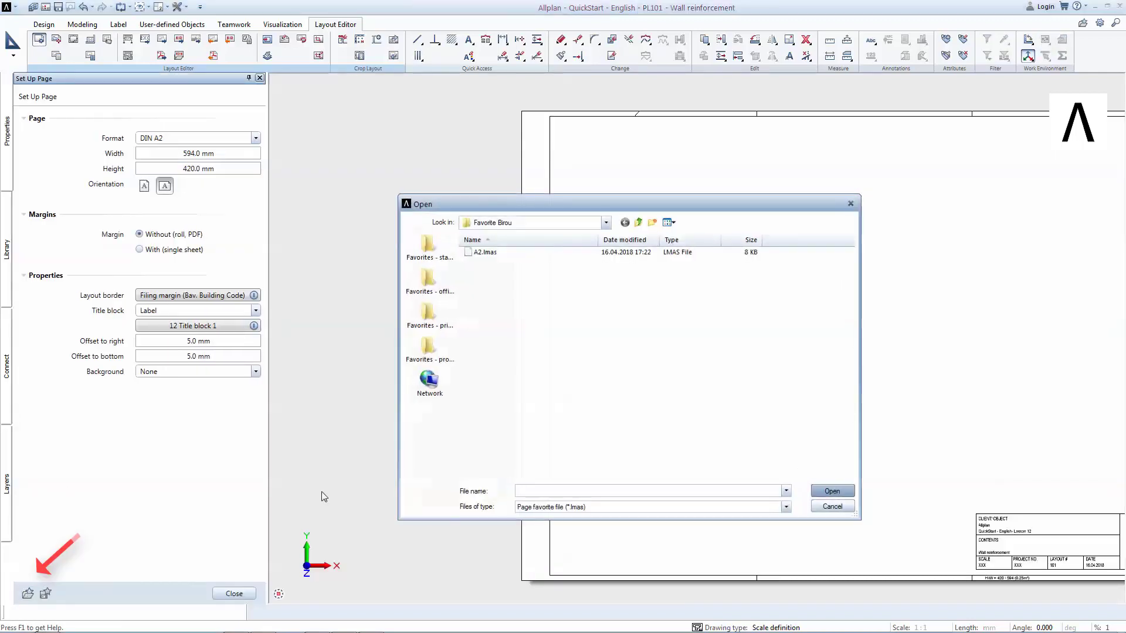
double_click(487, 252)
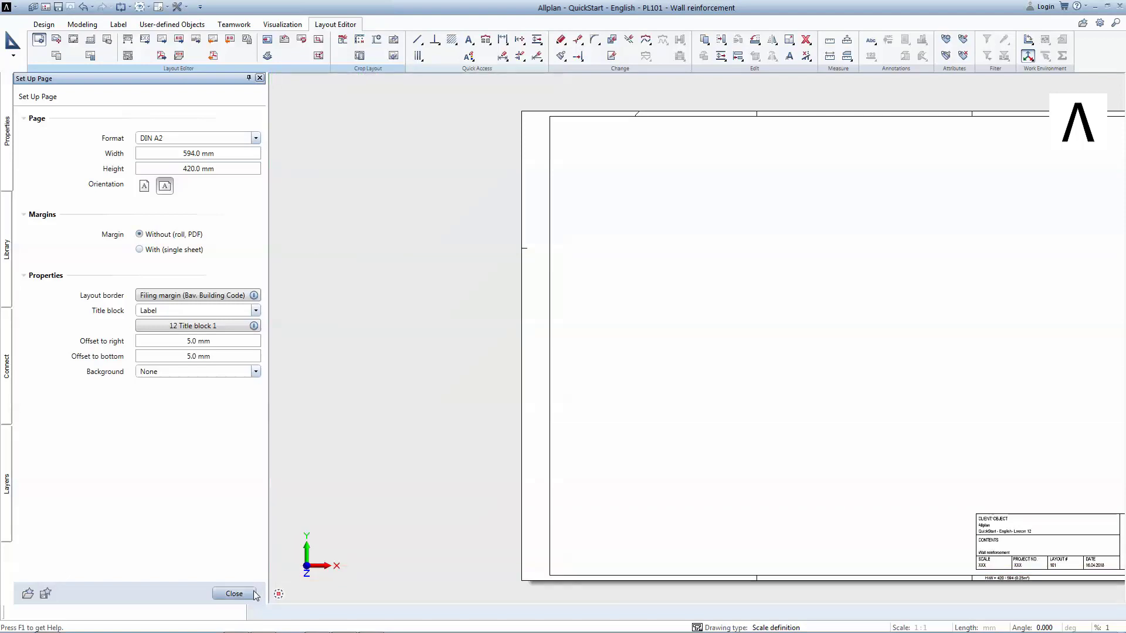
left_click(234, 593)
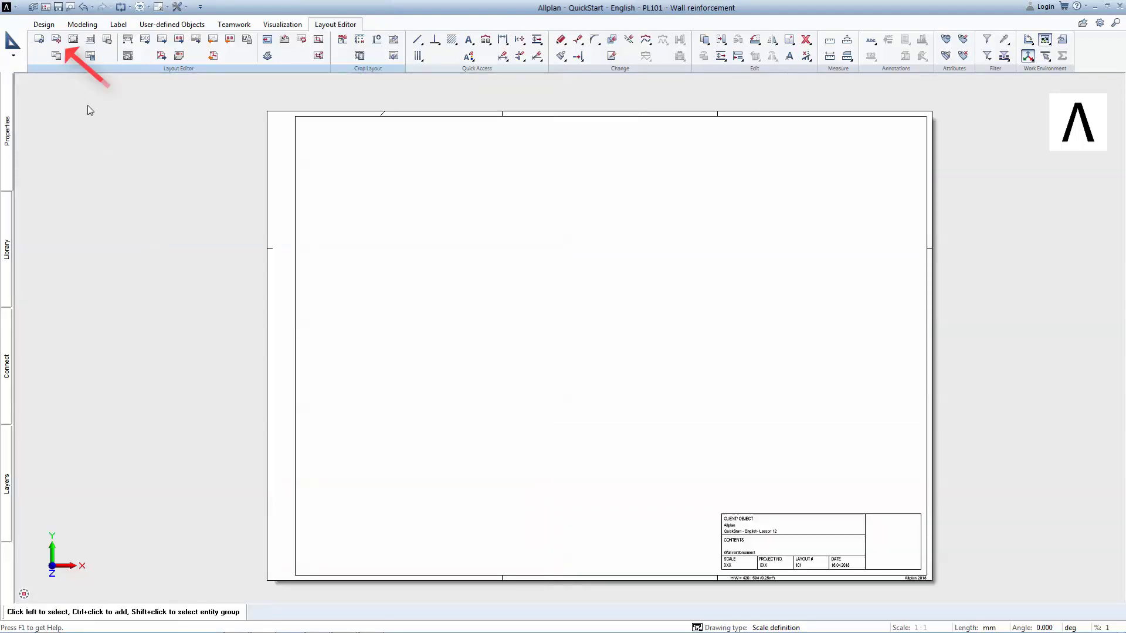
Step: Insert drawing file 1505 Walls Detailing as a layout element and move it so it fits within the page border
left_click(60, 46)
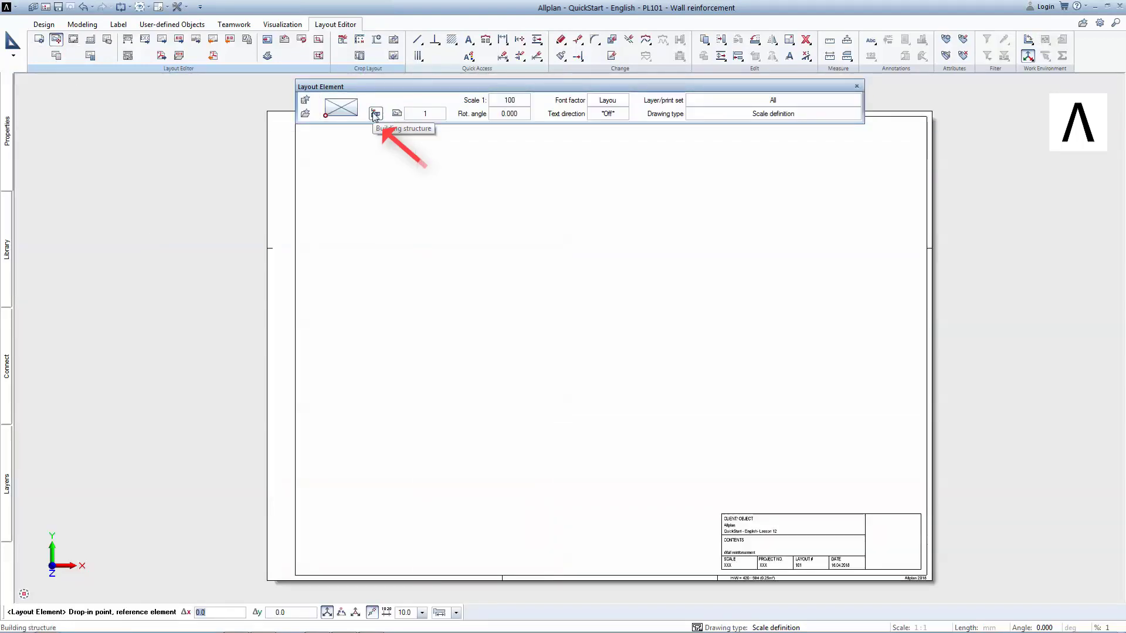
left_click(375, 114)
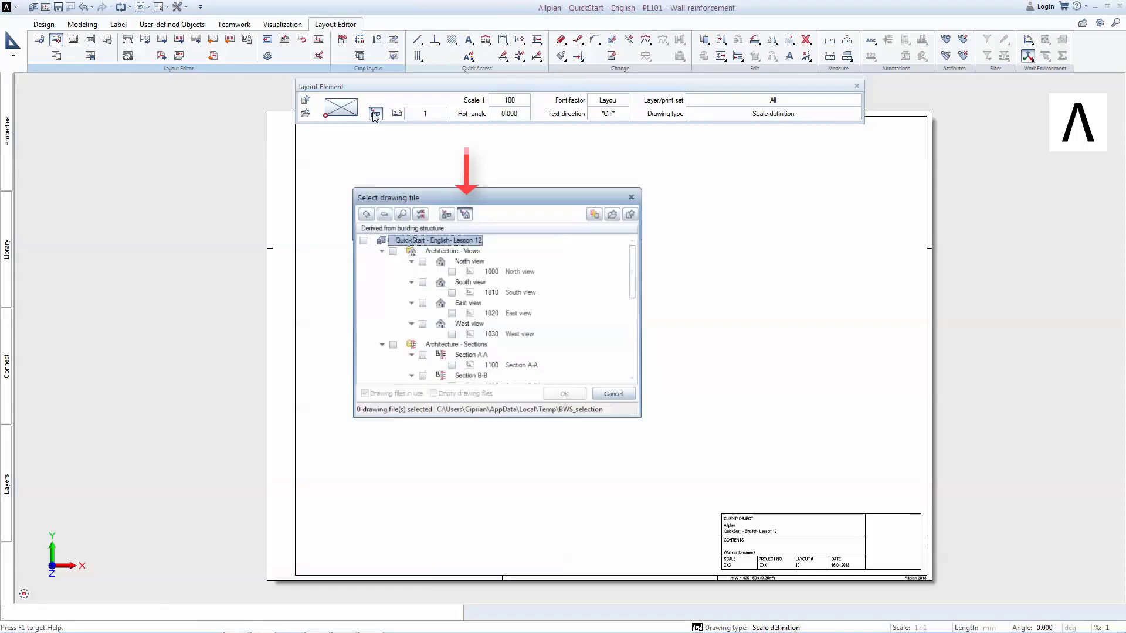
left_click(596, 213)
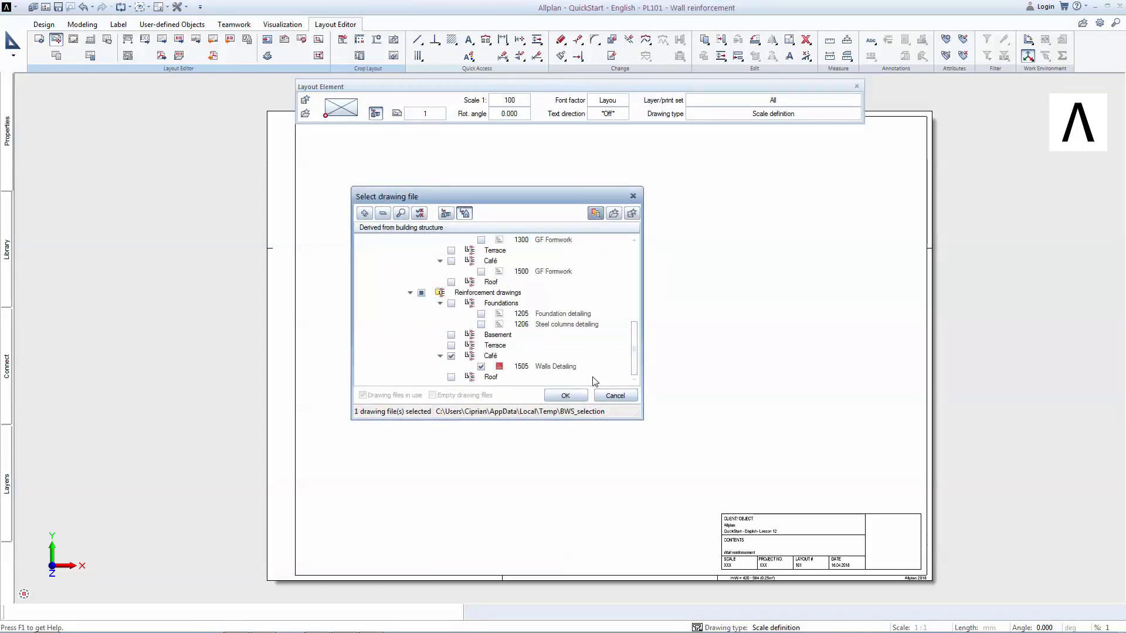
left_click(565, 396)
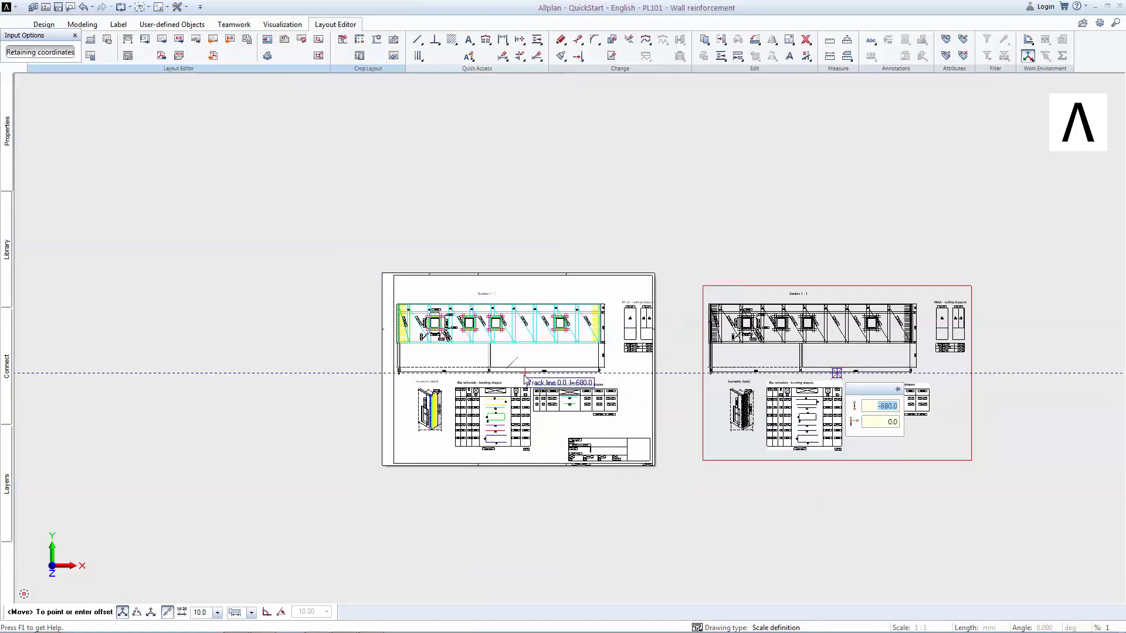
scroll(525, 378, "up", 1)
left_click(532, 377)
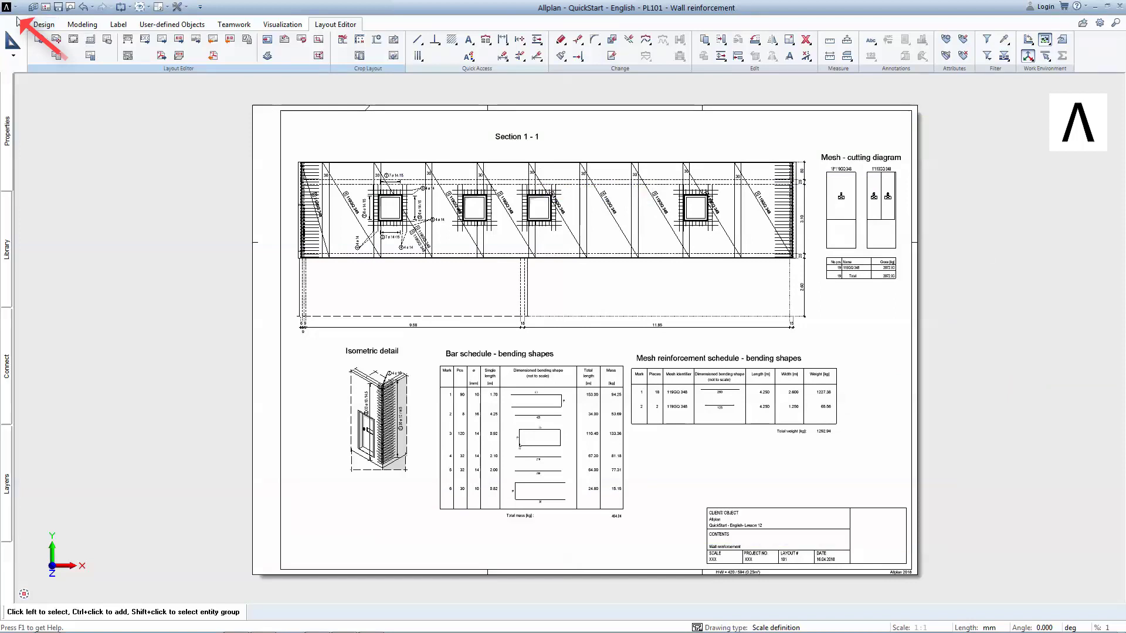
Step: Examine the export formats available for the finished wall reinforcement layout
left_click(16, 10)
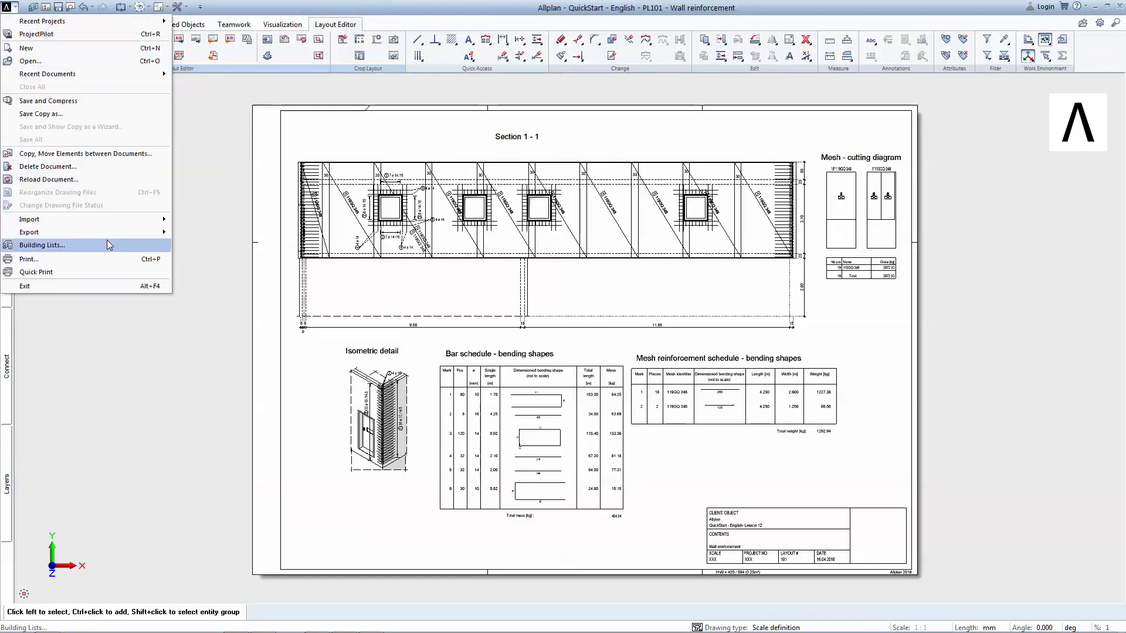
mouse_move(115, 234)
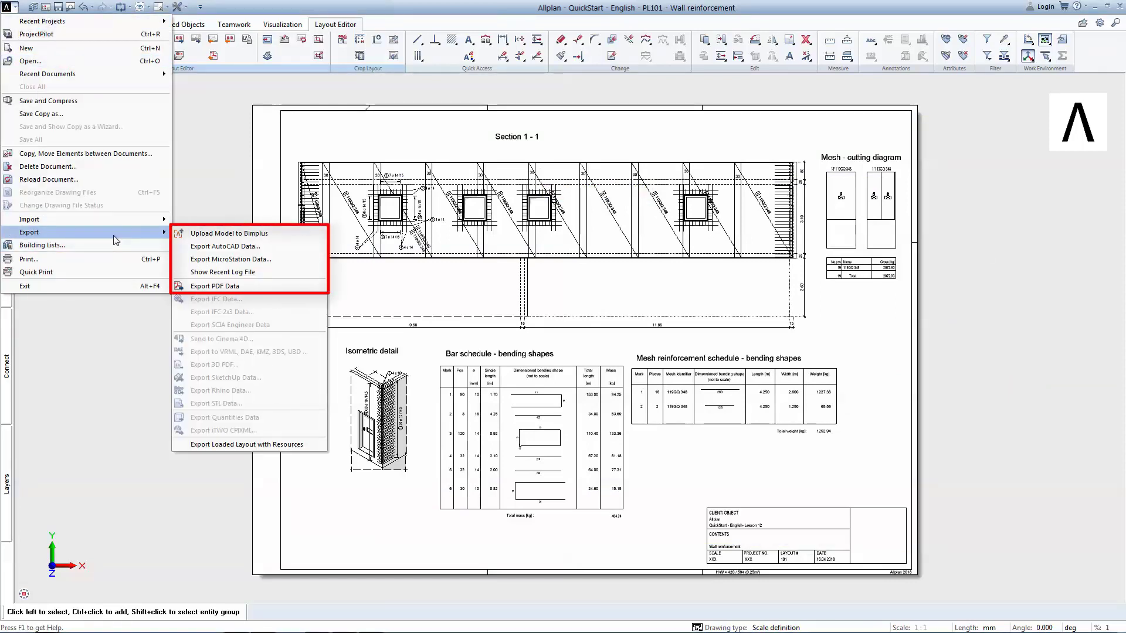